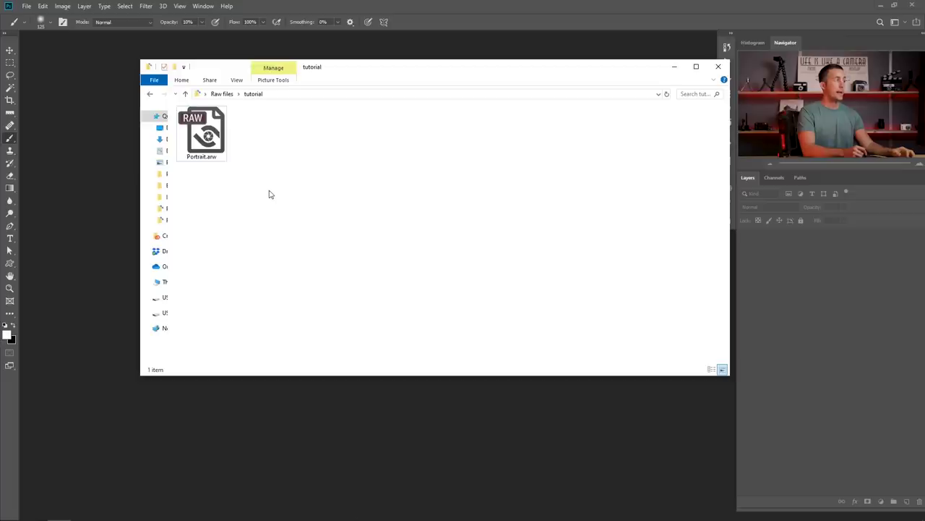
{"action": "left_click", "coordinate": [207, 139]}
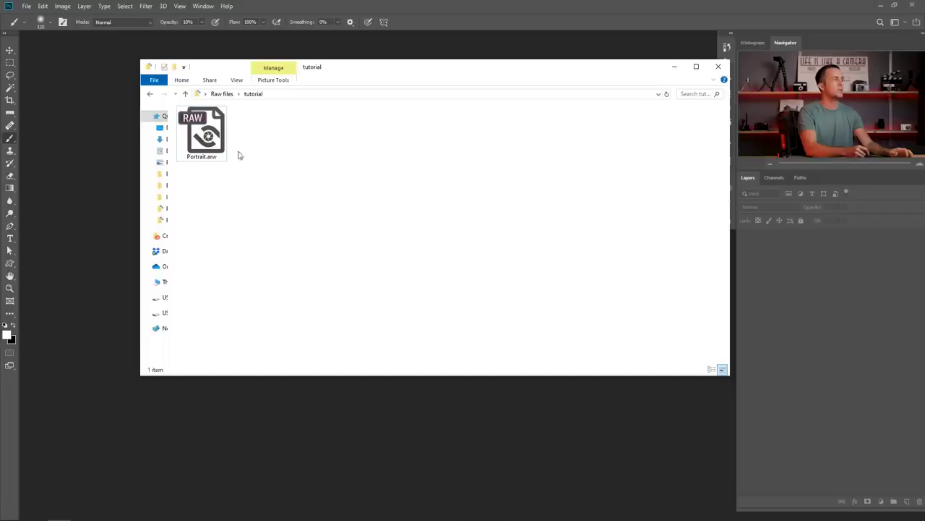
{"action": "left_click_drag", "start_coordinate": [202, 134], "coordinate": [118, 168]}
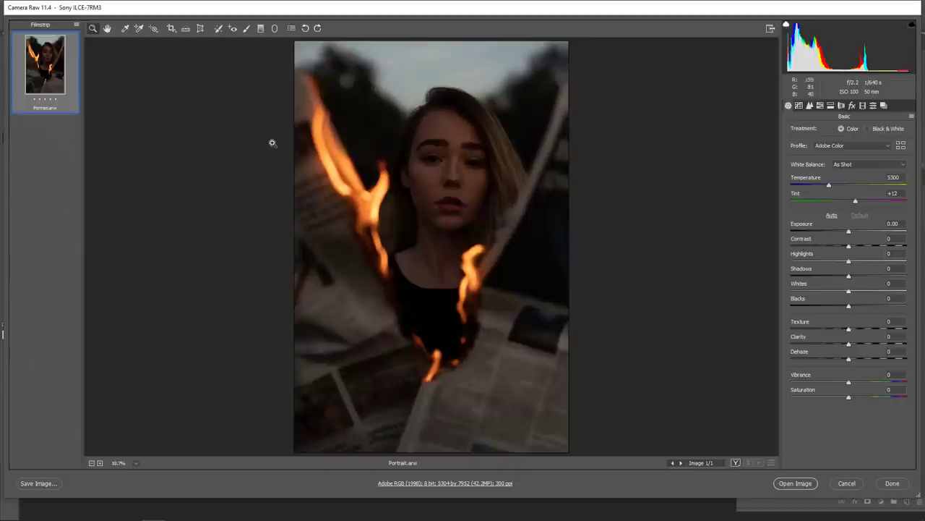
Set the white balance by sampling the grey newspaper beside the flames, and open the photo in Photoshop as a smart object.
{"action": "left_click", "coordinate": [125, 29]}
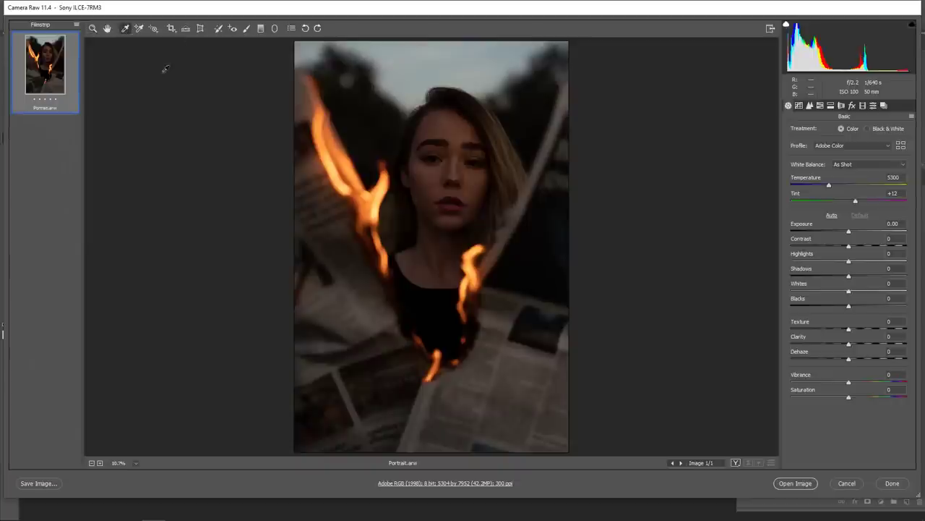
{"action": "left_click", "coordinate": [536, 355]}
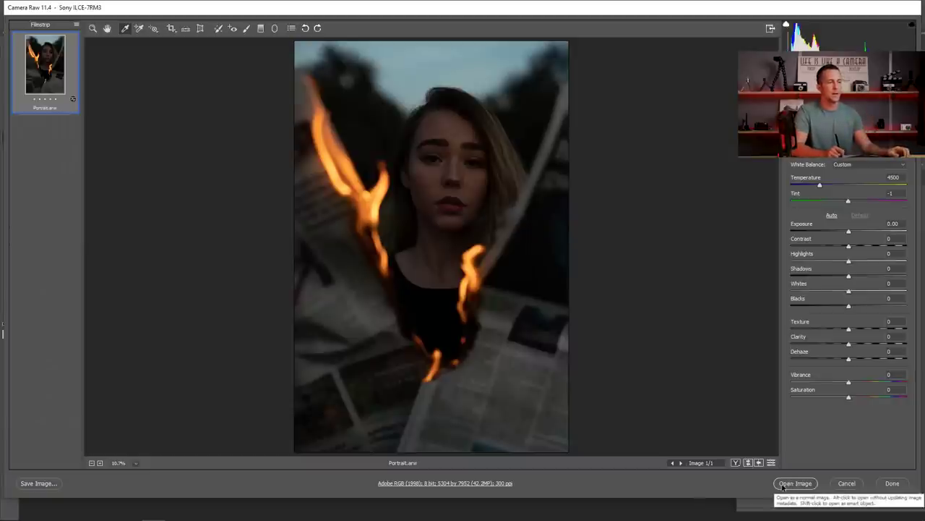
{"action": "key", "text": "shift"}
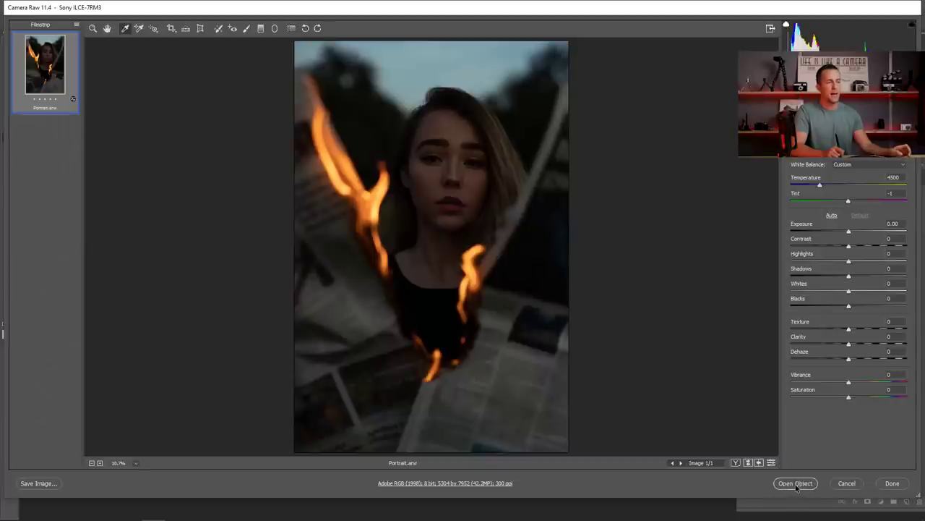
{"action": "left_click", "coordinate": [796, 483]}
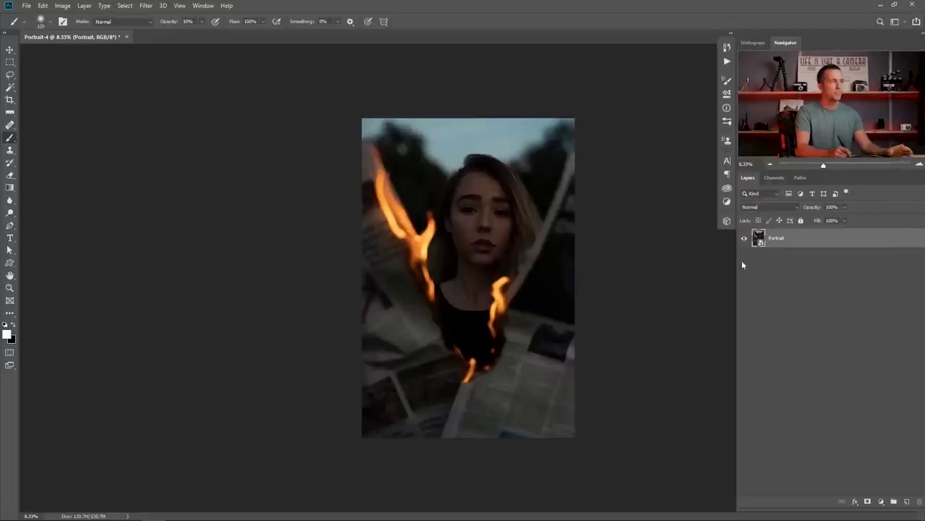
Try brightening the portrait with a Curves adjustment layer, raising the midtones at input 81 to output 178.
{"action": "left_click_drag", "start_coordinate": [494, 214], "coordinate": [442, 224]}
{"action": "key", "text": "f"}
{"action": "left_click_drag", "start_coordinate": [506, 219], "coordinate": [431, 223]}
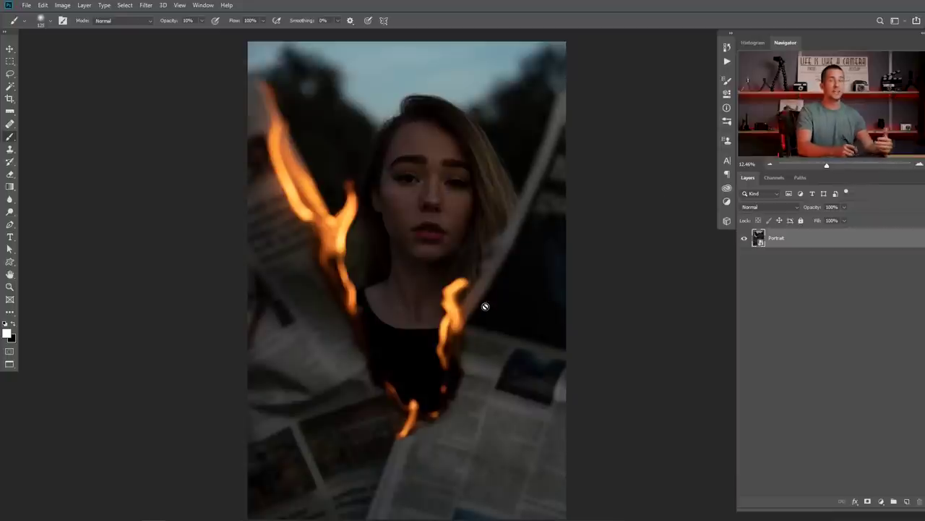
{"action": "left_click", "coordinate": [879, 502]}
{"action": "left_click", "coordinate": [864, 380]}
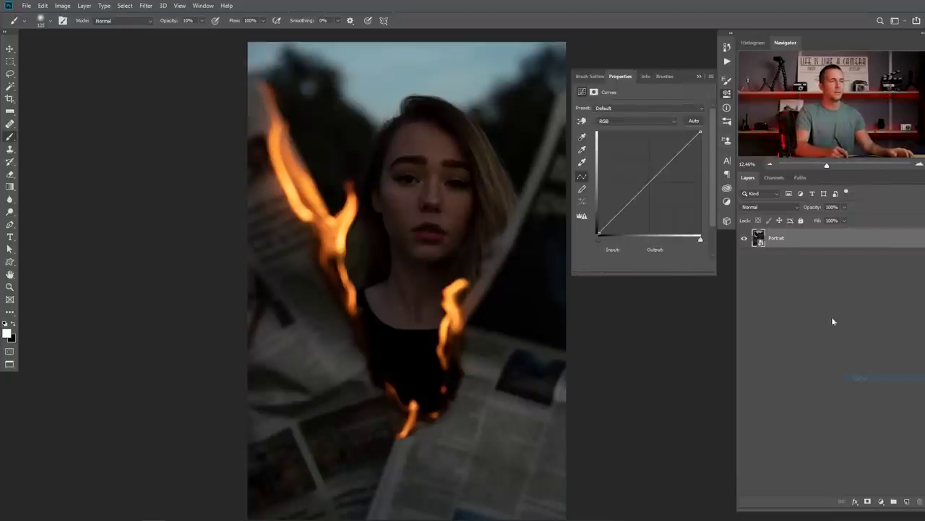
{"action": "left_click_drag", "start_coordinate": [650, 183], "coordinate": [632, 162]}
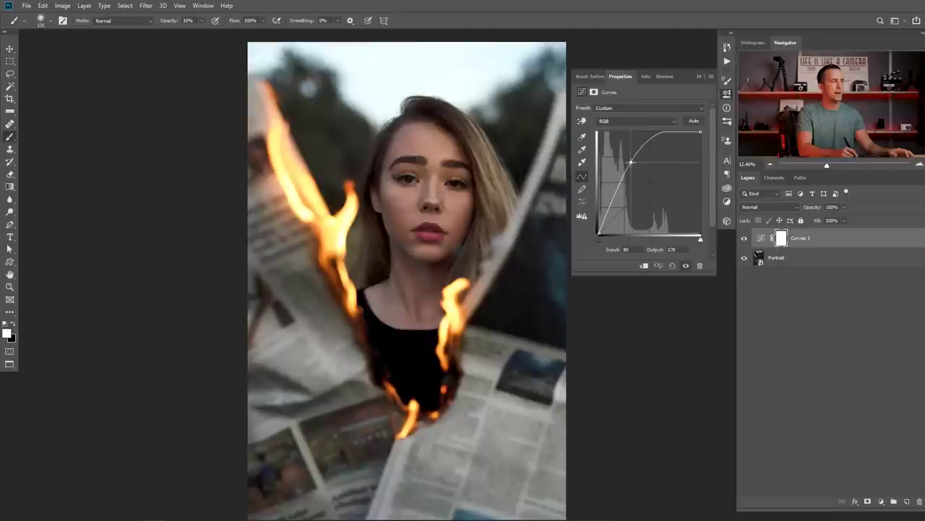
Try revealing the Curves brightening only on the face by painting through an inverted mask, and delete the adjustment layer.
{"action": "left_click", "coordinate": [782, 237]}
{"action": "key", "text": "ctrl+i"}
{"action": "key", "text": "bracketright"}
{"action": "key", "text": "bracketright"}
{"action": "key", "text": "bracketright"}
{"action": "key", "text": "bracketright"}
{"action": "key", "text": "bracketright"}
{"action": "key", "text": "bracketright"}
{"action": "key", "text": "bracketright"}
{"action": "key", "text": "bracketright"}
{"action": "key", "text": "bracketright"}
{"action": "key", "text": "bracketright"}
{"action": "key", "text": "bracketright"}
{"action": "key", "text": "bracketright"}
{"action": "key", "text": "bracketright"}
{"action": "key", "text": "bracketright"}
{"action": "key", "text": "bracketright"}
{"action": "mouse_move", "coordinate": [434, 184]}
{"action": "left_mouse_down"}
{"action": "mouse_move", "coordinate": [420, 224]}
{"action": "mouse_move", "coordinate": [424, 158]}
{"action": "mouse_move", "coordinate": [427, 232]}
{"action": "mouse_move", "coordinate": [428, 158]}
{"action": "mouse_move", "coordinate": [423, 207]}
{"action": "mouse_move", "coordinate": [438, 267]}
{"action": "left_mouse_up"}
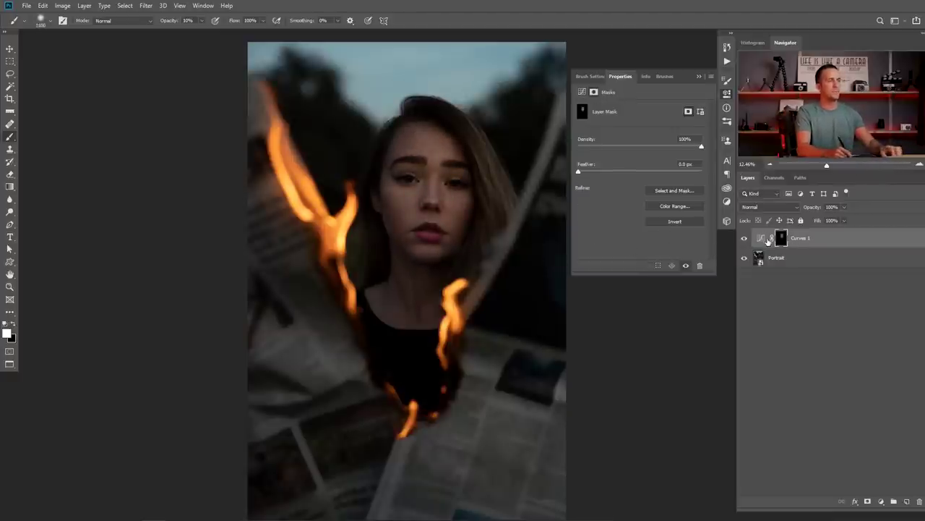
{"action": "left_click", "coordinate": [768, 241]}
{"action": "key", "text": "Delete"}
Try brightening the portrait with an Exposure adjustment layer, and delete that layer.
{"action": "left_click", "coordinate": [881, 501]}
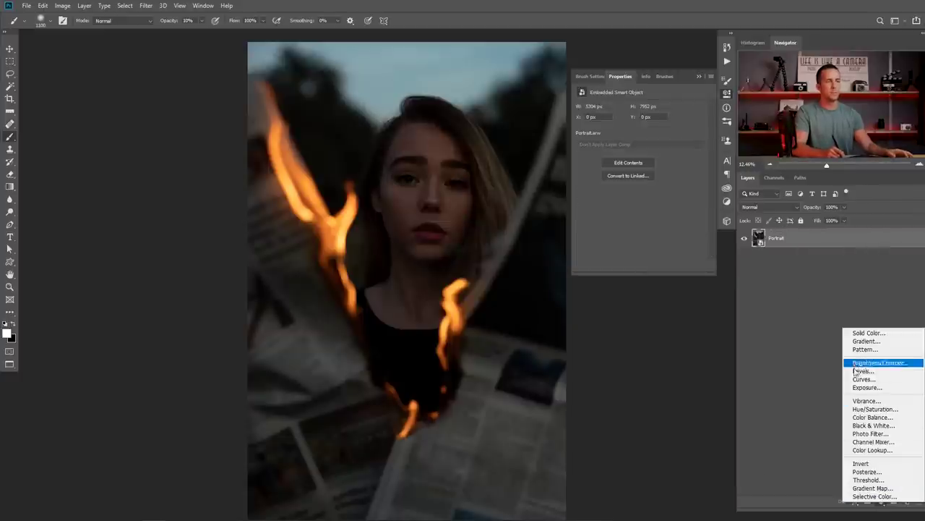
{"action": "left_click", "coordinate": [864, 387]}
{"action": "left_click_drag", "start_coordinate": [640, 133], "coordinate": [659, 132]}
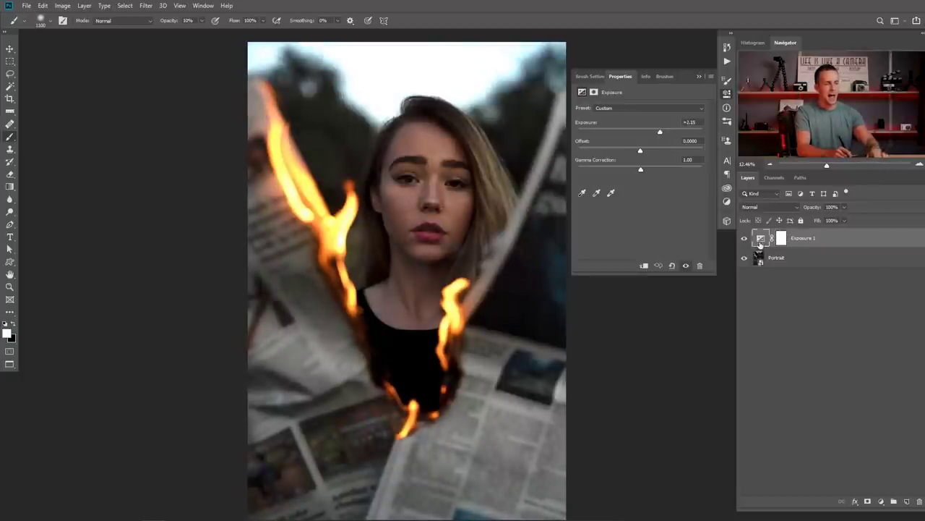
{"action": "key", "text": "Delete"}
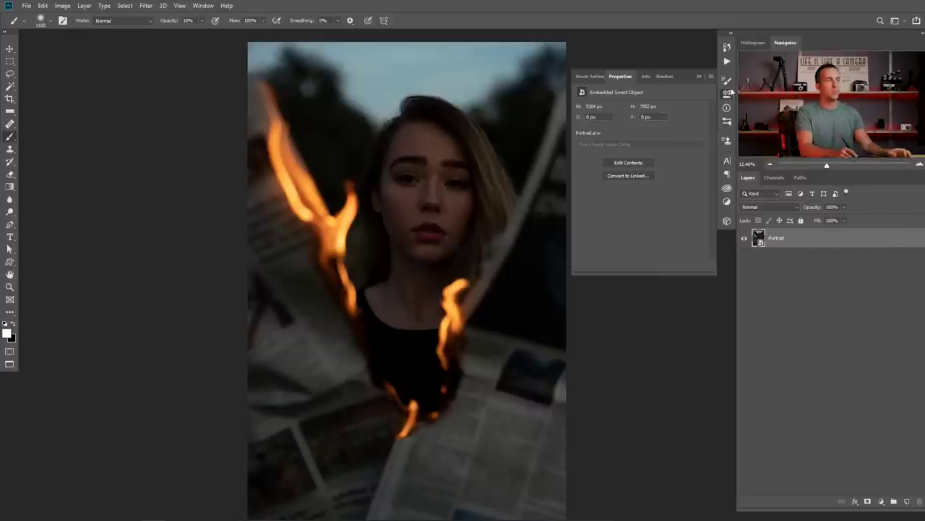
{"action": "left_click", "coordinate": [700, 77]}
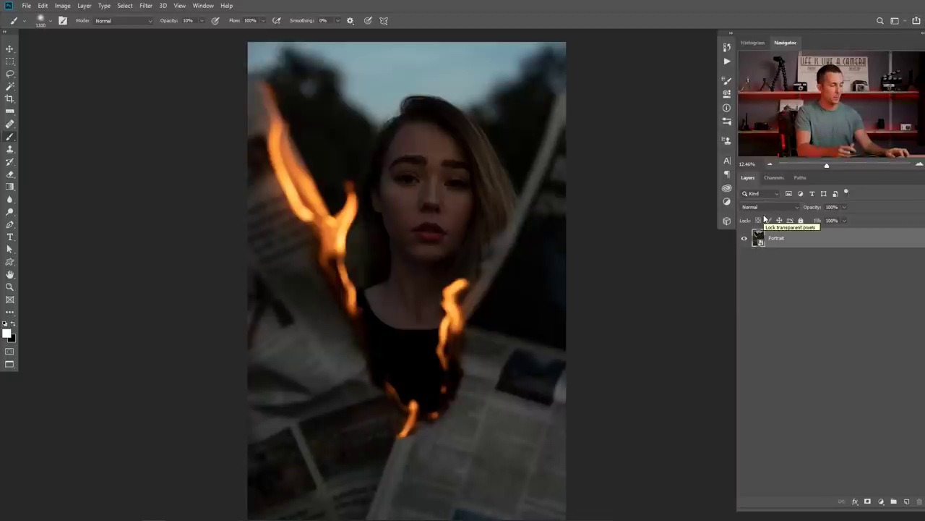
Try duplicating the Portrait layer as a linked copy and raising its Camera Raw exposure to +1.70.
{"action": "key", "text": "ctrl+j"}
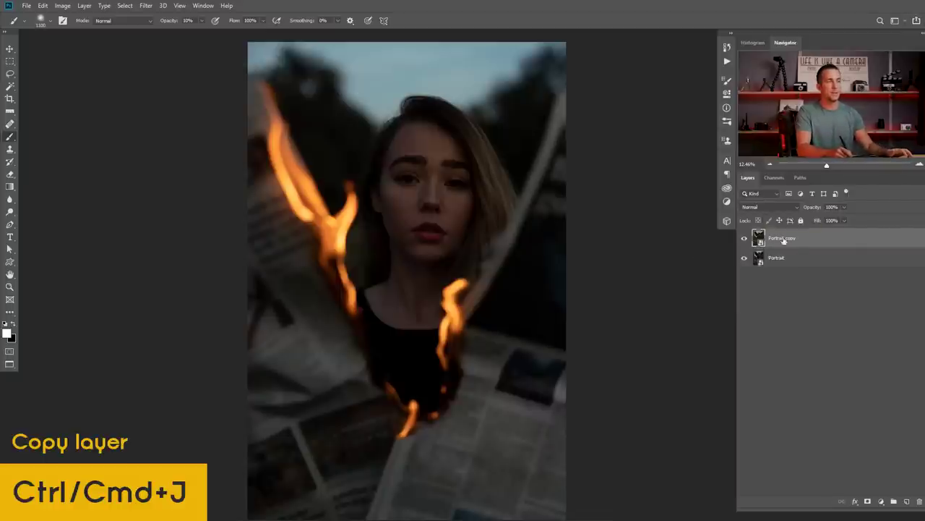
{"action": "key", "text": "ctrl+shift+a"}
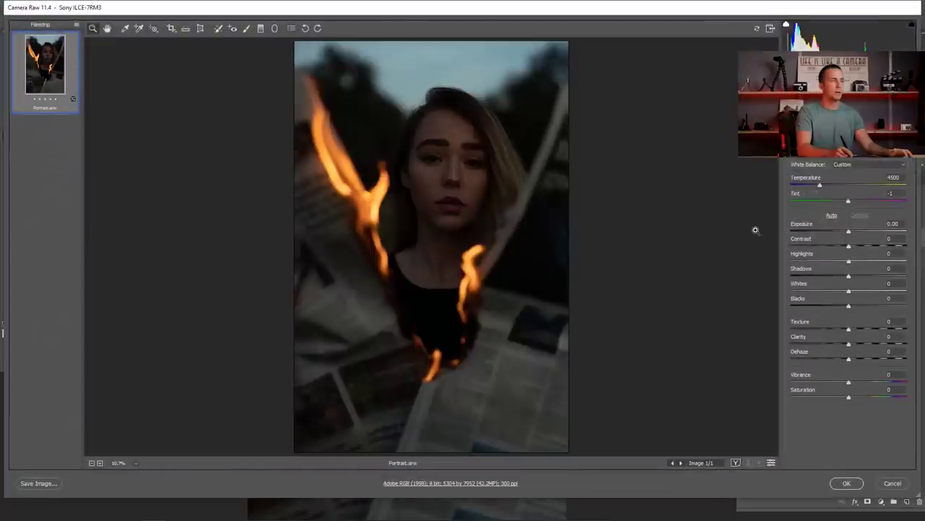
{"action": "left_click_drag", "start_coordinate": [850, 231], "coordinate": [869, 231]}
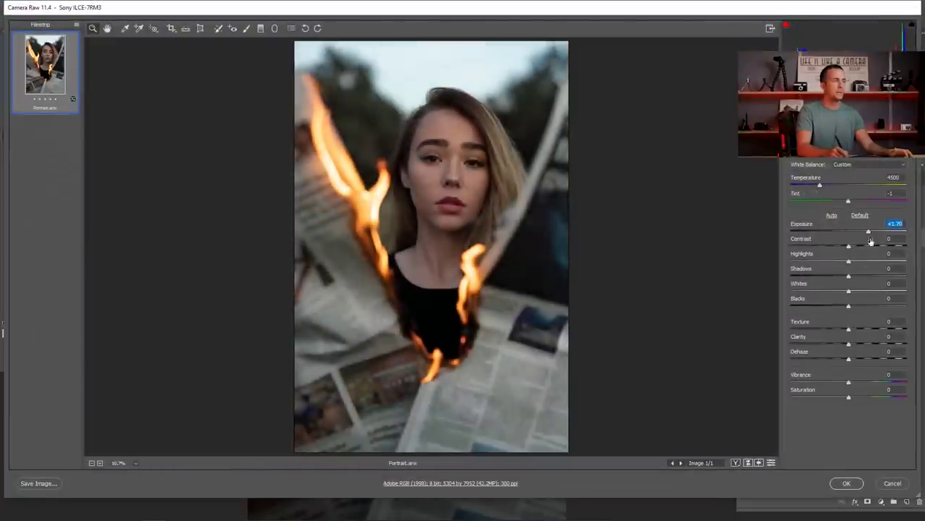
{"action": "left_click", "coordinate": [846, 483]}
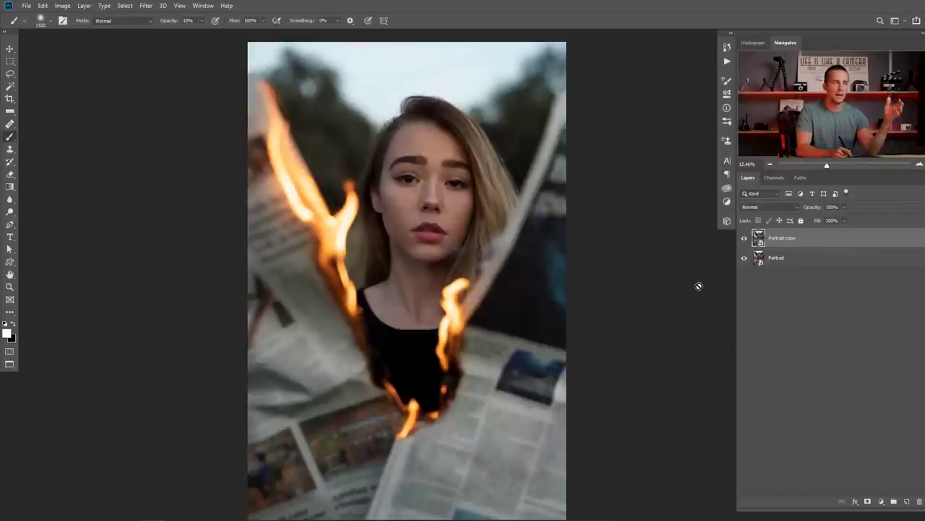
Toggle the duplicate's visibility to compare it with the original, and discard the duplicate with its exposure change.
{"action": "left_click", "coordinate": [745, 240]}
{"action": "left_click", "coordinate": [749, 246]}
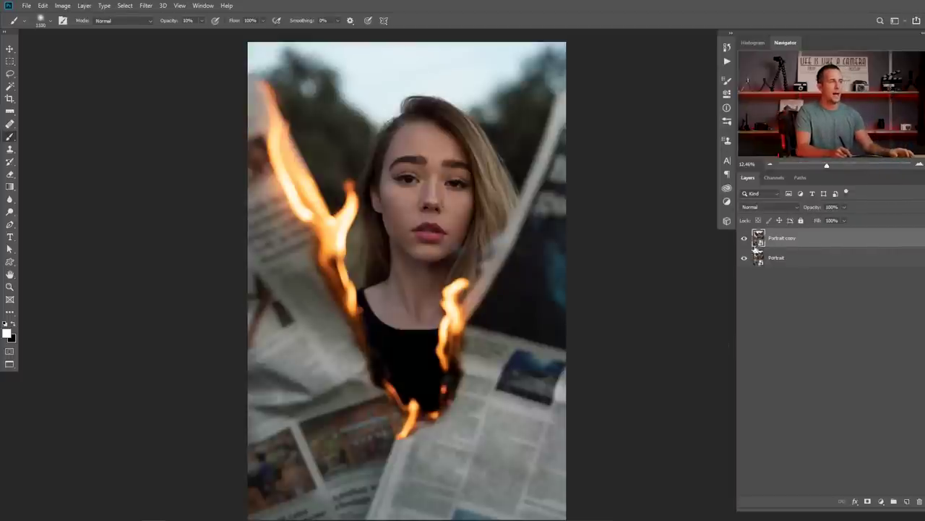
{"action": "key", "text": "Delete"}
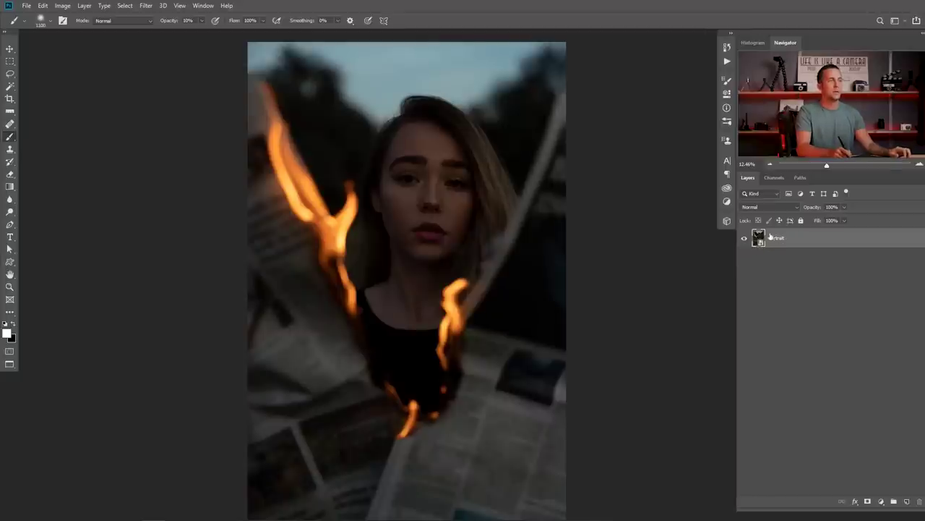
Create an independent duplicate of the Portrait layer with New Smart Object via Copy.
{"action": "right_click", "coordinate": [760, 241]}
{"action": "right_click", "coordinate": [807, 243]}
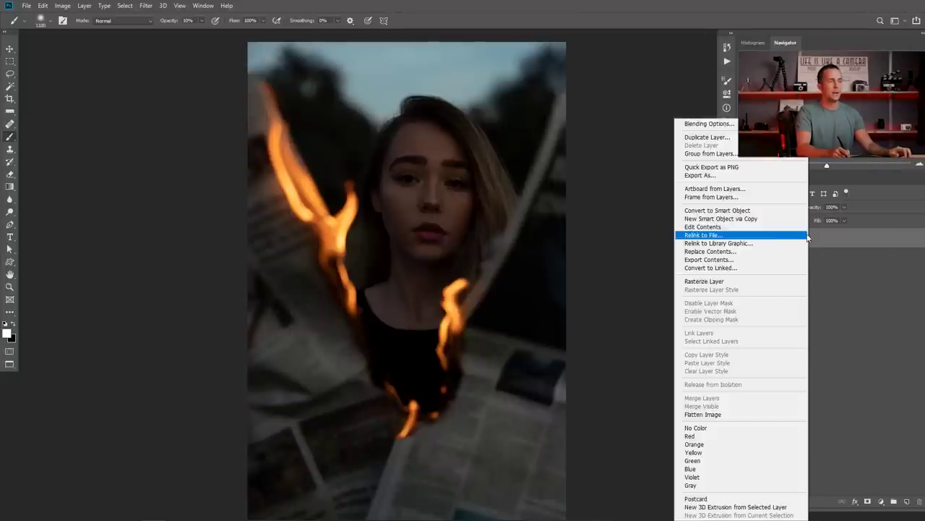
{"action": "left_click", "coordinate": [741, 219]}
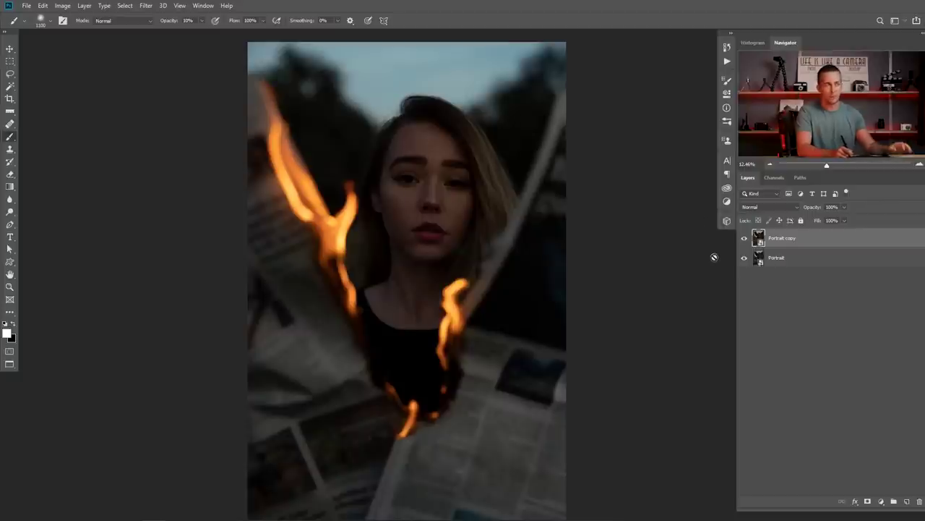
Open the smart object copy in Camera Raw and raise its exposure to +2.10, judging the brightness on the face.
{"action": "double_click", "coordinate": [759, 239]}
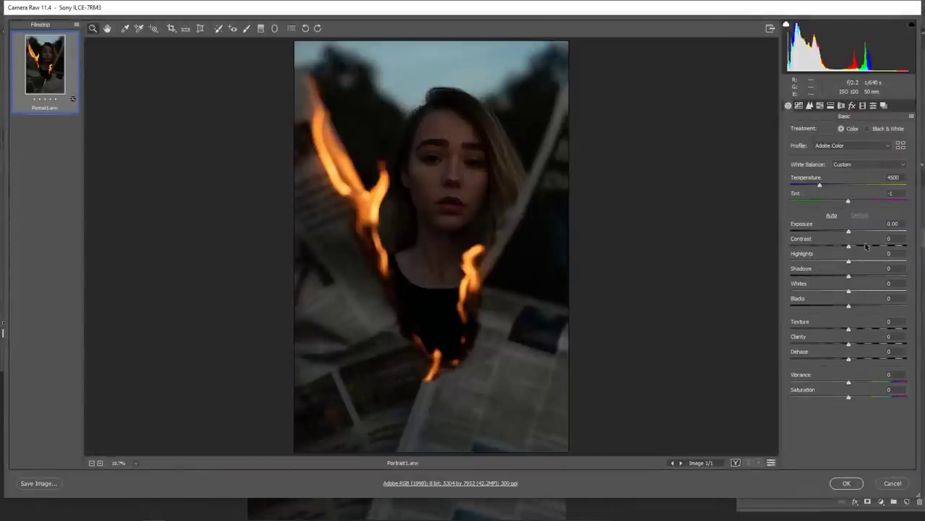
{"action": "left_click_drag", "start_coordinate": [849, 231], "coordinate": [864, 230]}
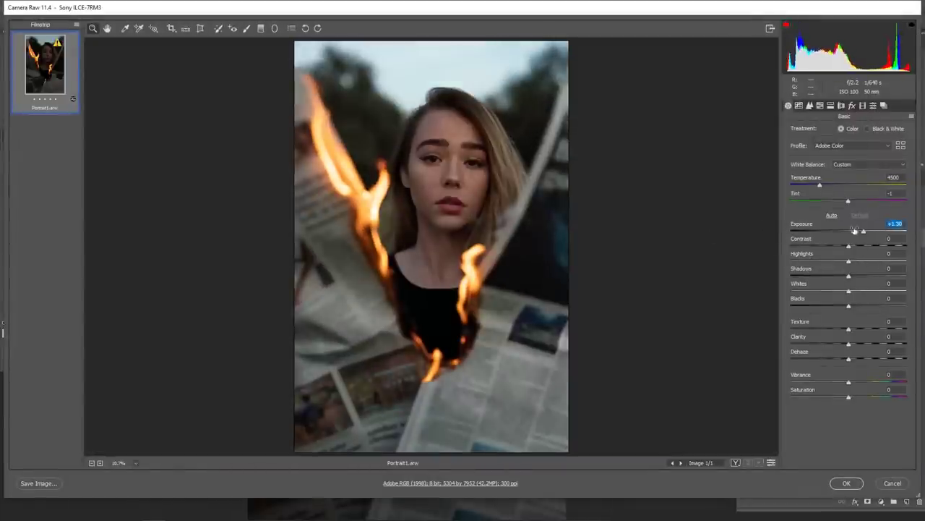
{"action": "left_click_drag", "start_coordinate": [456, 156], "coordinate": [493, 180]}
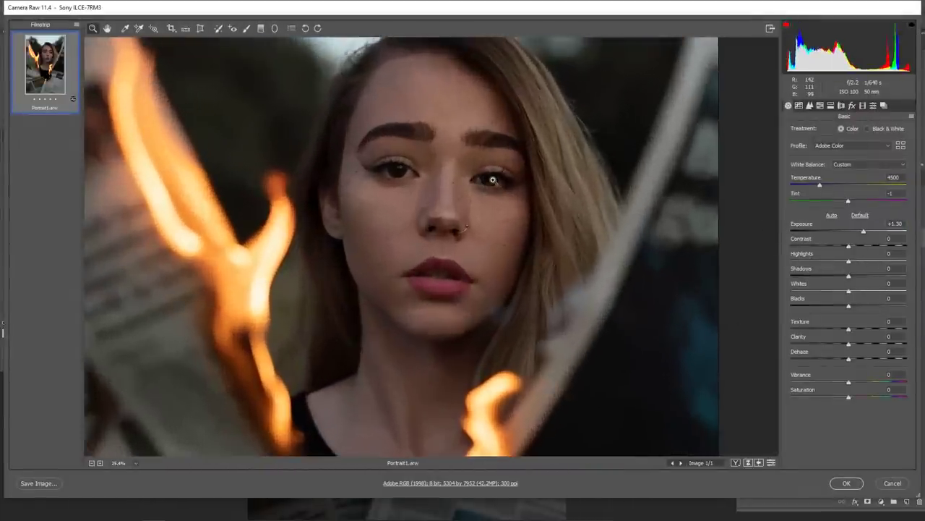
{"action": "left_click_drag", "start_coordinate": [864, 232], "coordinate": [876, 235]}
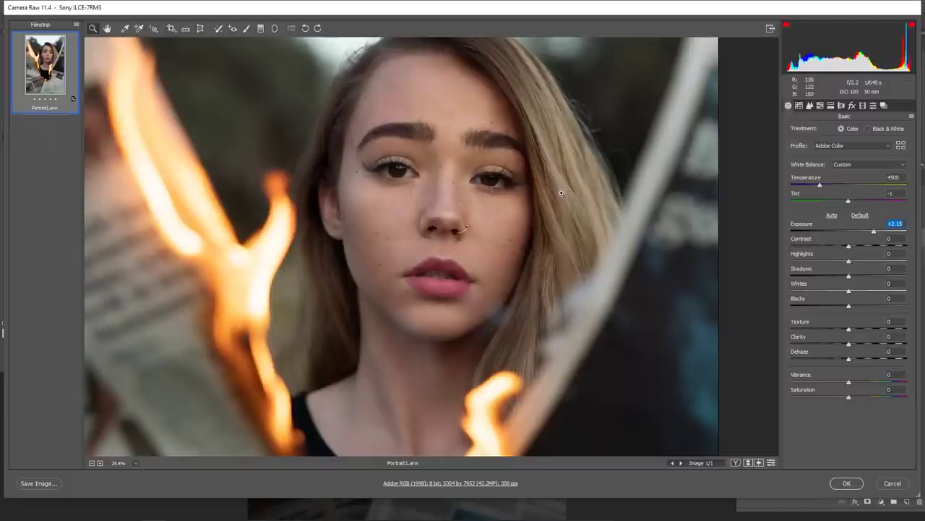
{"action": "mouse_move", "coordinate": [875, 233]}
{"action": "left_mouse_down"}
{"action": "mouse_move", "coordinate": [896, 237]}
{"action": "mouse_move", "coordinate": [861, 233]}
{"action": "left_mouse_up"}
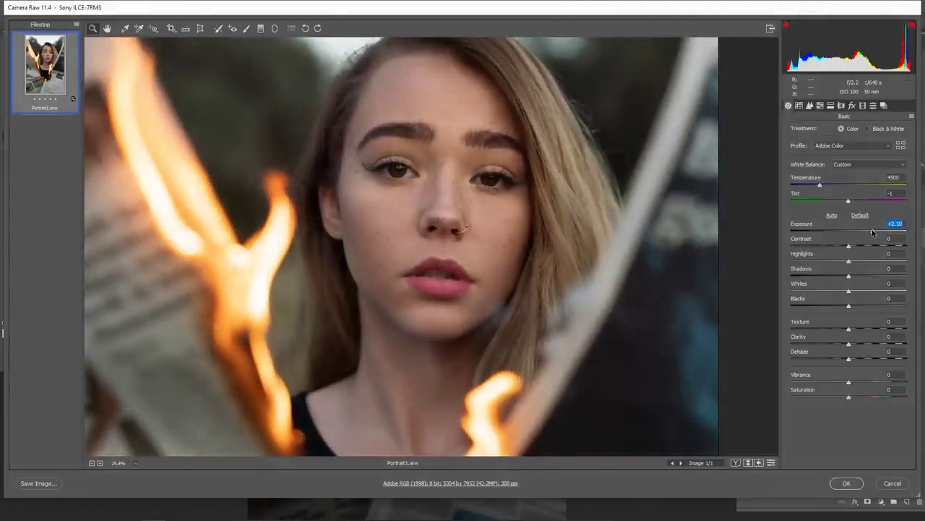
Raise the shadows to +72 and compare the eyes and skin with and without the adjustment.
{"action": "left_click_drag", "start_coordinate": [852, 275], "coordinate": [890, 276]}
{"action": "left_click_drag", "start_coordinate": [394, 158], "coordinate": [469, 188]}
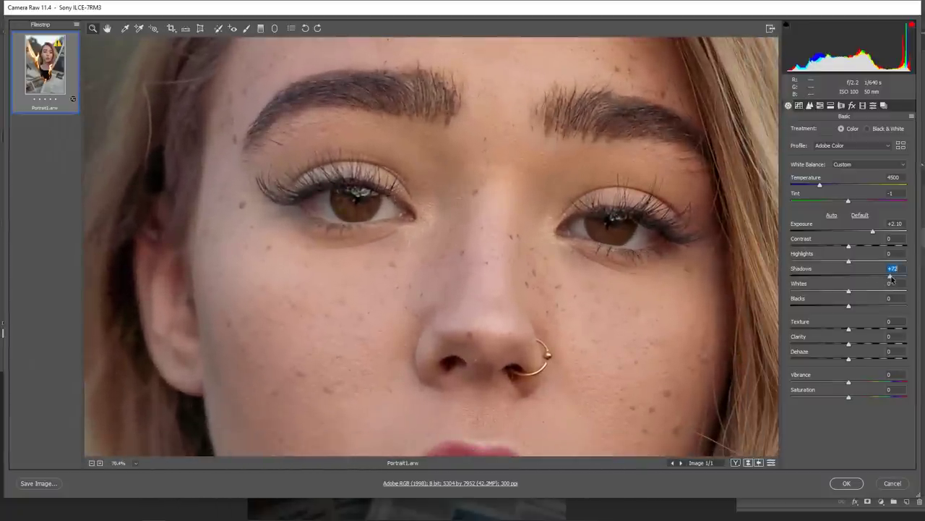
{"action": "key", "text": "p"}
{"action": "key", "text": "ctrl+z"}
{"action": "key", "text": "ctrl+z"}
{"action": "key", "text": "ctrl+z"}
{"action": "left_click_drag", "start_coordinate": [889, 277], "coordinate": [890, 276]}
Fine-tune the exposure to +2.05 and apply the Camera Raw settings to the copy.
{"action": "left_click_drag", "start_coordinate": [873, 231], "coordinate": [876, 232]}
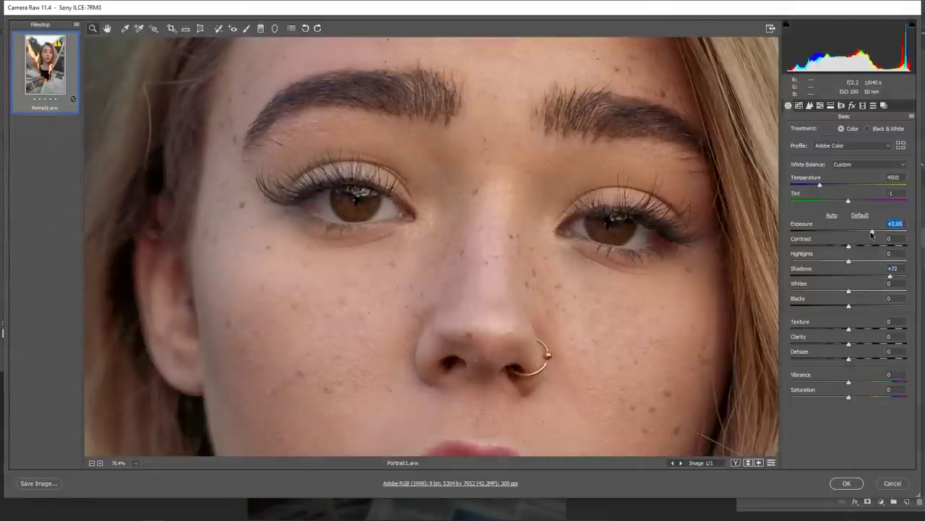
{"action": "left_click_drag", "start_coordinate": [560, 255], "coordinate": [458, 244]}
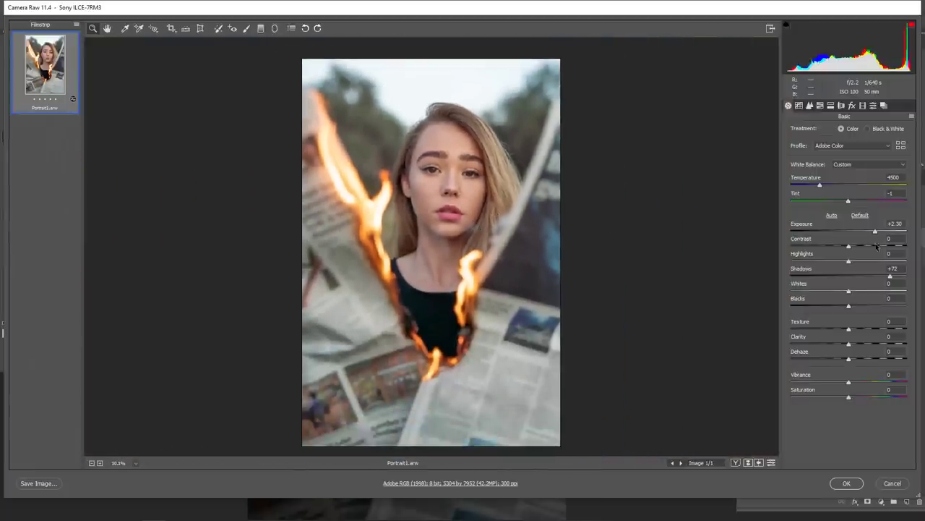
{"action": "left_click_drag", "start_coordinate": [875, 232], "coordinate": [873, 233]}
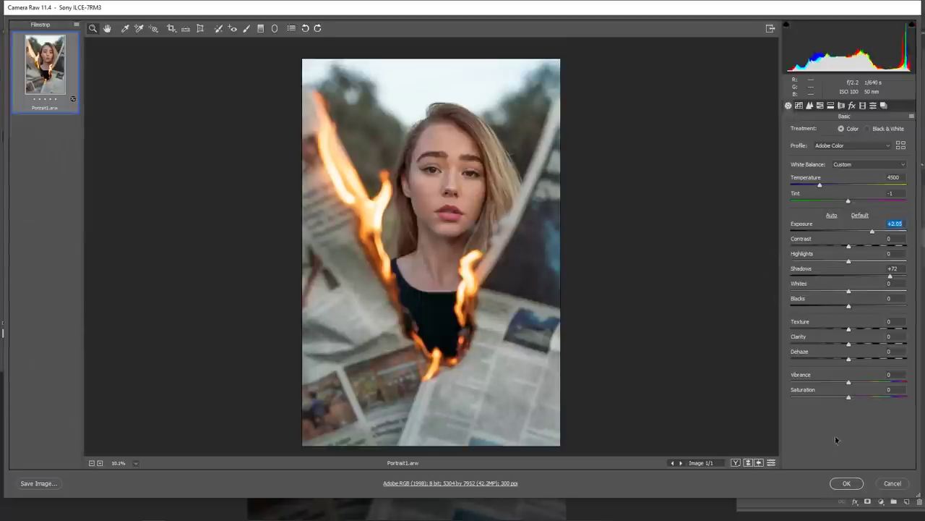
{"action": "left_click", "coordinate": [845, 483]}
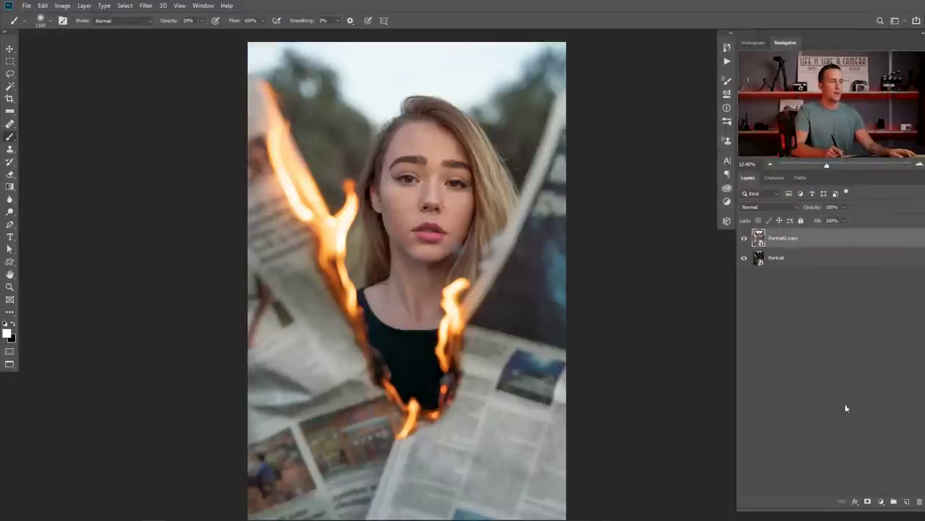
Add a black mask hiding the brightened copy, and set the Soft Round brush to 0% hardness for painting on the face.
{"action": "left_click", "coordinate": [869, 501], "text": "alt"}
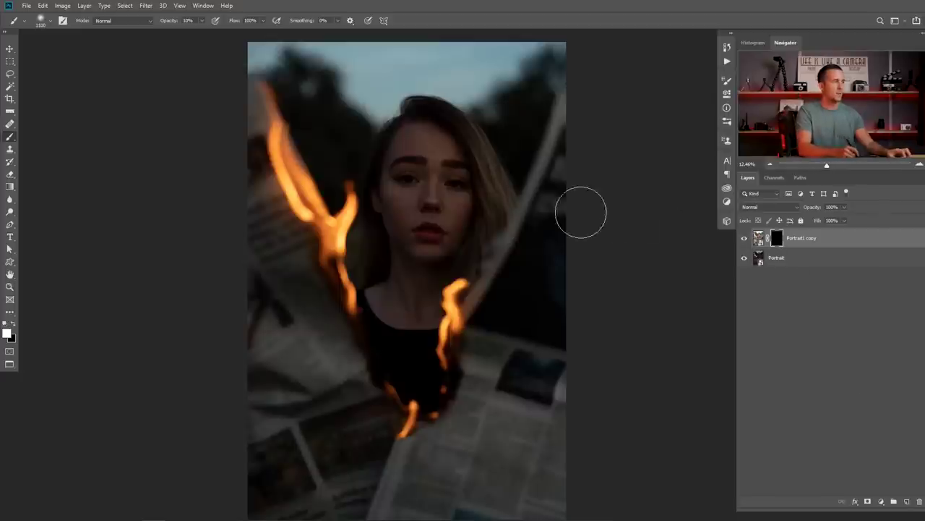
{"action": "scroll", "coordinate": [443, 176], "scroll_direction": "up", "scroll_amount": 5}
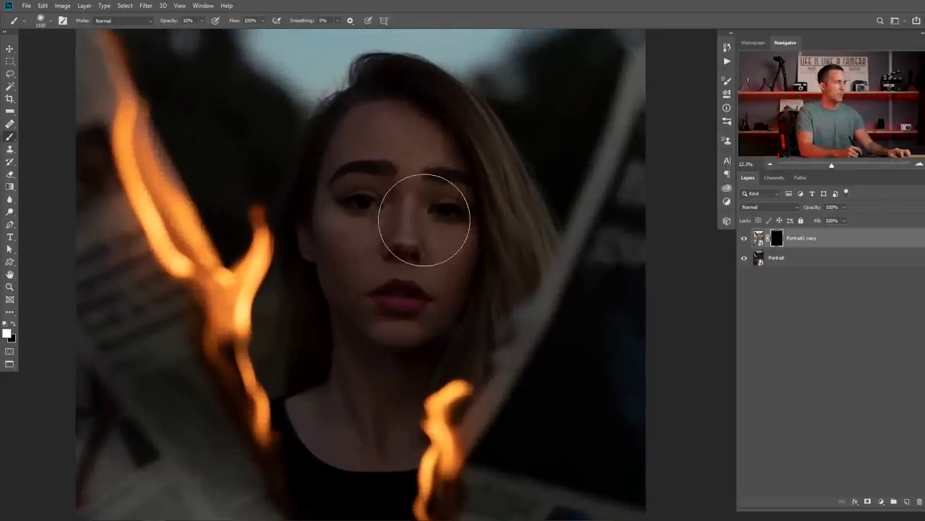
{"action": "right_click", "coordinate": [423, 209]}
{"action": "left_click", "coordinate": [464, 217]}
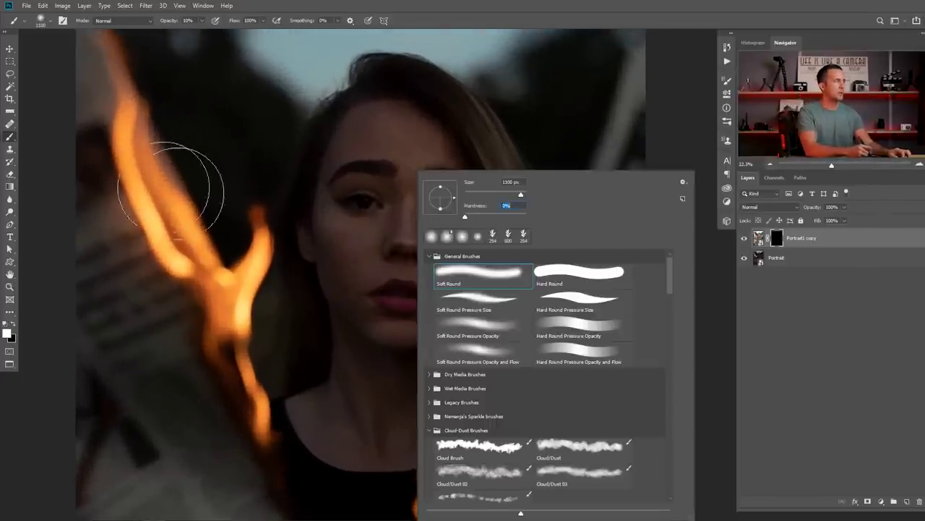
Reveal the brightened copy over the face by painting white on its mask at 10% opacity, enlarging the brush to 1300 px.
{"action": "left_click", "coordinate": [48, 143]}
{"action": "mouse_move", "coordinate": [396, 186]}
{"action": "left_mouse_down"}
{"action": "mouse_move", "coordinate": [375, 246]}
{"action": "mouse_move", "coordinate": [385, 239]}
{"action": "mouse_move", "coordinate": [380, 161]}
{"action": "left_mouse_up"}
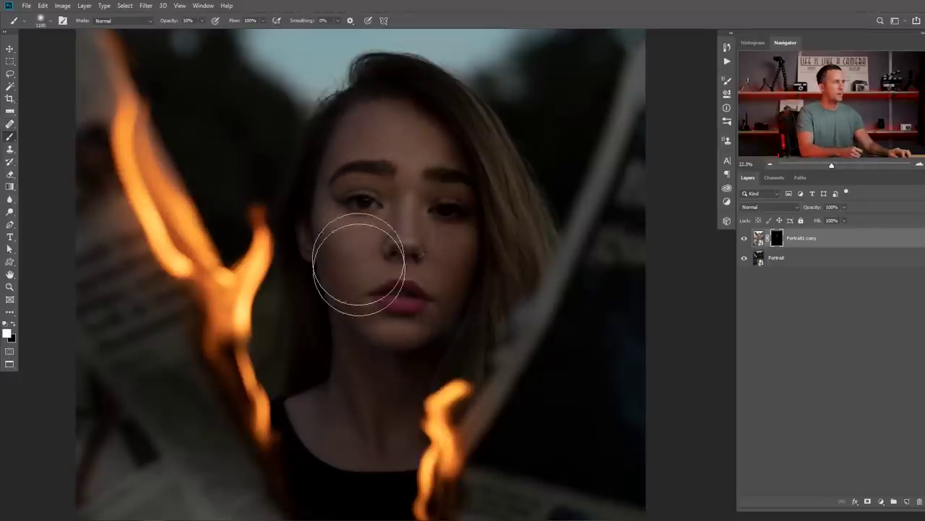
{"action": "key", "text": "]"}
{"action": "key", "text": "]"}
{"action": "left_click_drag", "start_coordinate": [402, 150], "coordinate": [419, 329]}
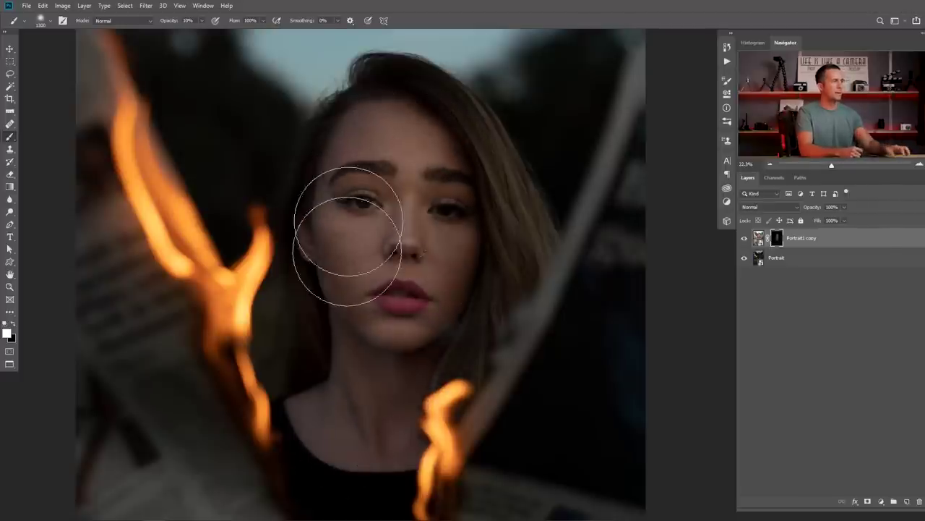
Extend the mask painting at 10% opacity over the neck and upper chest.
{"action": "scroll", "coordinate": [340, 217], "scroll_direction": "down", "scroll_amount": 4}
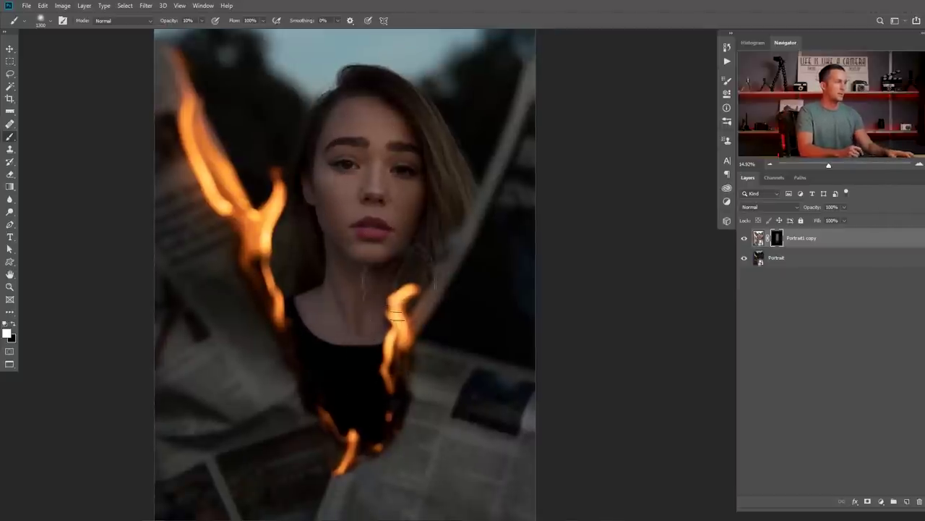
{"action": "left_click_drag", "start_coordinate": [339, 317], "coordinate": [334, 244]}
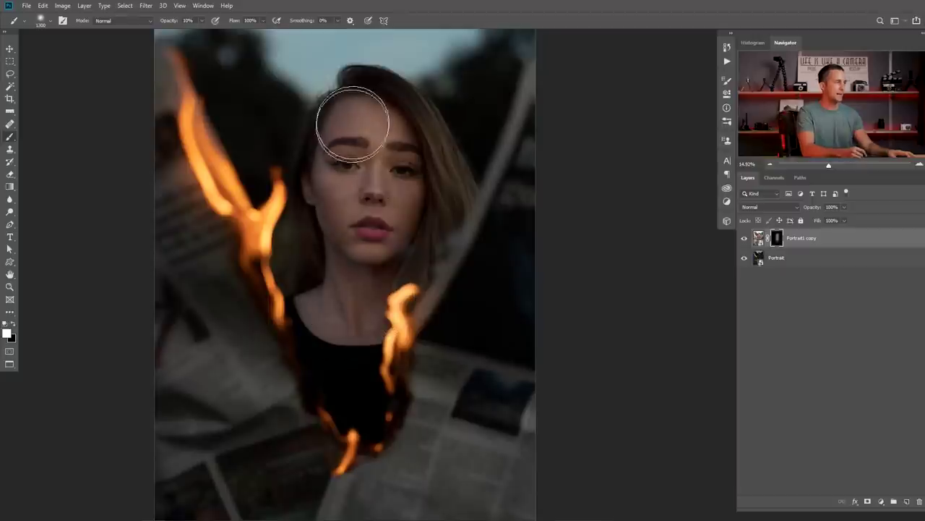
{"action": "mouse_move", "coordinate": [384, 349]}
{"action": "left_mouse_down"}
{"action": "mouse_move", "coordinate": [369, 354]}
{"action": "mouse_move", "coordinate": [367, 341]}
{"action": "left_mouse_up"}
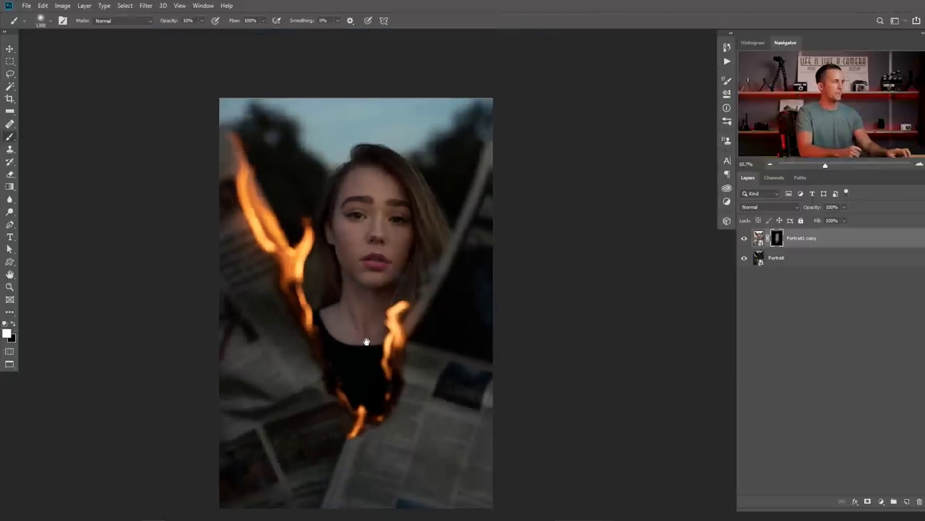
{"action": "scroll", "coordinate": [367, 287], "scroll_direction": "up", "scroll_amount": 1}
{"action": "left_click_drag", "start_coordinate": [368, 287], "coordinate": [383, 275]}
{"action": "scroll", "coordinate": [374, 297], "scroll_direction": "up", "scroll_amount": 1}
{"action": "scroll", "coordinate": [382, 247], "scroll_direction": "up", "scroll_amount": 1}
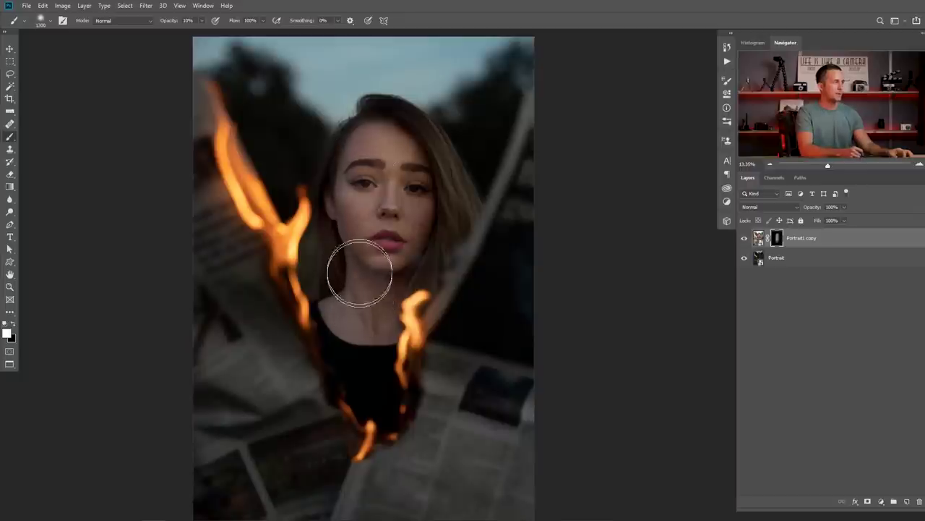
Lower the brush opacity to 5% and softly build up the mask over the face.
{"action": "key", "text": "0"}
{"action": "key", "text": "9"}
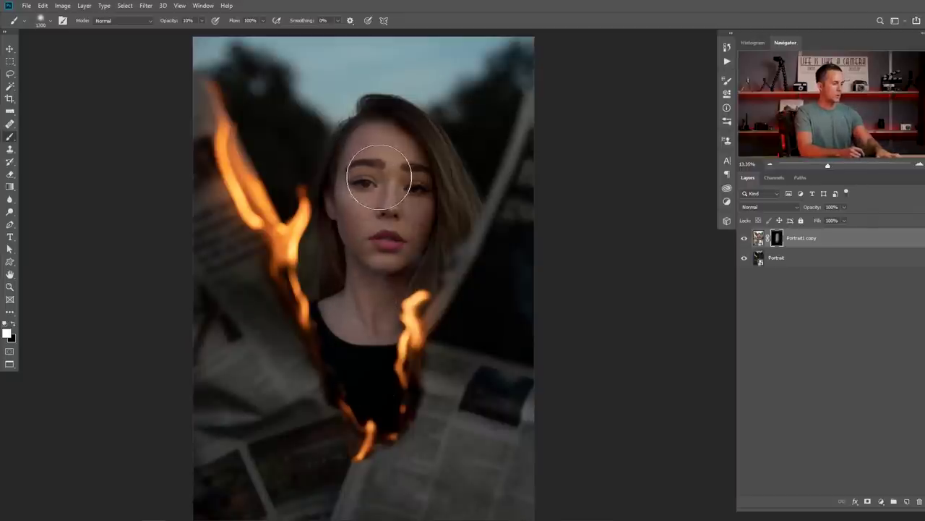
{"action": "key", "text": "0"}
{"action": "key", "text": "5"}
{"action": "left_click_drag", "start_coordinate": [387, 183], "coordinate": [419, 182]}
{"action": "mouse_move", "coordinate": [372, 337]}
{"action": "left_mouse_down"}
{"action": "mouse_move", "coordinate": [401, 283]}
{"action": "mouse_move", "coordinate": [348, 313]}
{"action": "mouse_move", "coordinate": [355, 402]}
{"action": "left_mouse_up"}
Brighten both eyes by painting the mask with a small brush at 10% opacity.
{"action": "scroll", "coordinate": [365, 183], "scroll_direction": "up", "scroll_amount": 5}
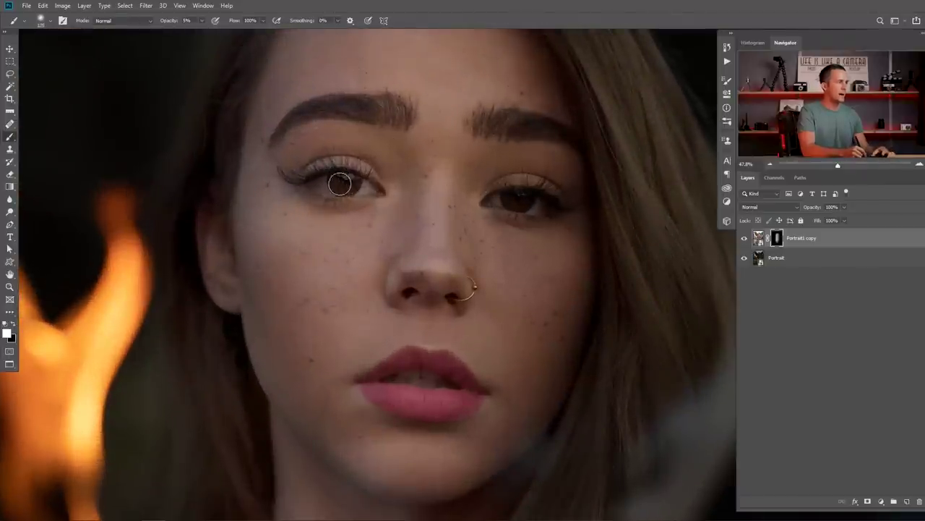
{"action": "key", "text": "1"}
{"action": "left_click_drag", "start_coordinate": [538, 197], "coordinate": [507, 197]}
{"action": "left_click_drag", "start_coordinate": [318, 169], "coordinate": [340, 181]}
{"action": "left_click_drag", "start_coordinate": [511, 207], "coordinate": [529, 202]}
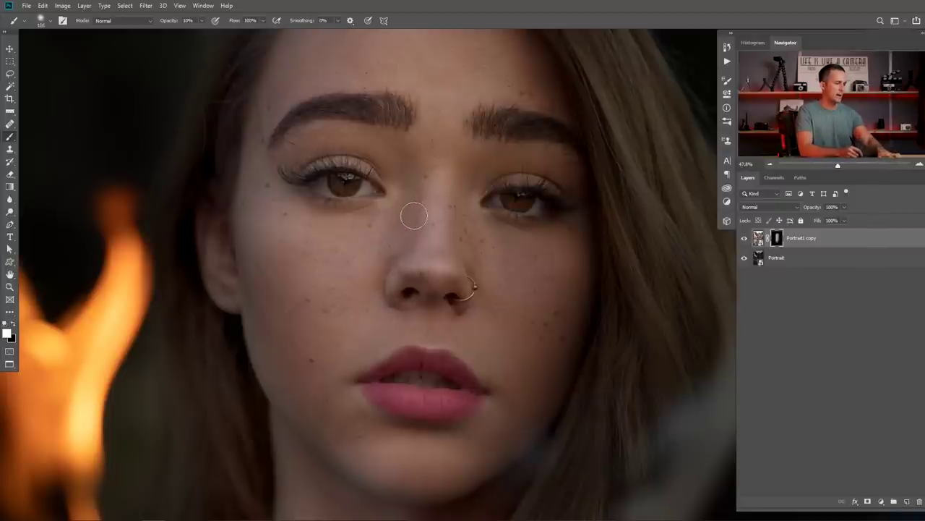
Set the brush back to 5% opacity, enlarge it to 1000 px and touch up the mask around the face and neck.
{"action": "key", "text": "0"}
{"action": "key", "text": "5"}
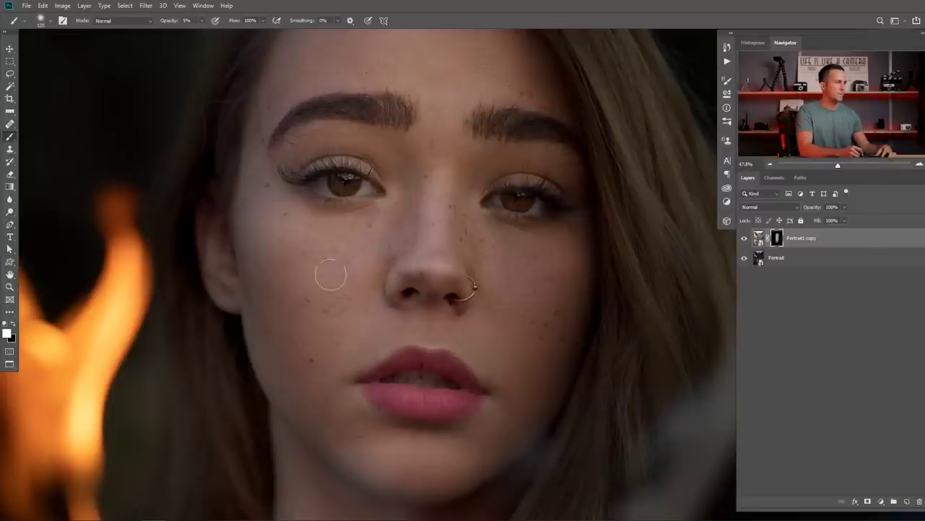
{"action": "scroll", "coordinate": [337, 285], "scroll_direction": "down", "scroll_amount": 5}
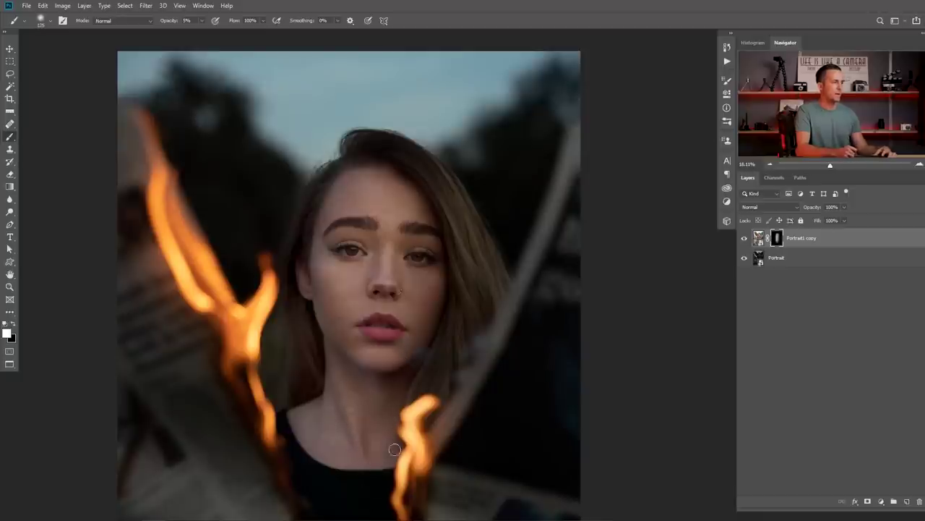
{"action": "left_click_drag", "start_coordinate": [388, 440], "coordinate": [374, 323]}
{"action": "left_click_drag", "start_coordinate": [392, 290], "coordinate": [385, 366]}
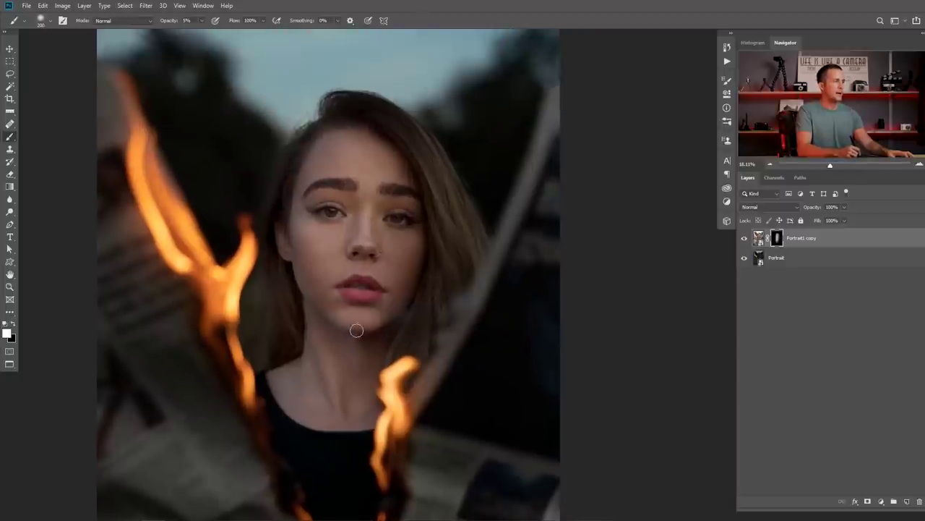
{"action": "key", "text": "bracketright"}
{"action": "key", "text": "bracketright"}
{"action": "key", "text": "bracketright"}
{"action": "key", "text": "bracketright"}
{"action": "key", "text": "bracketright"}
{"action": "key", "text": "bracketright"}
{"action": "key", "text": "bracketright"}
{"action": "key", "text": "bracketright"}
{"action": "key", "text": "bracketright"}
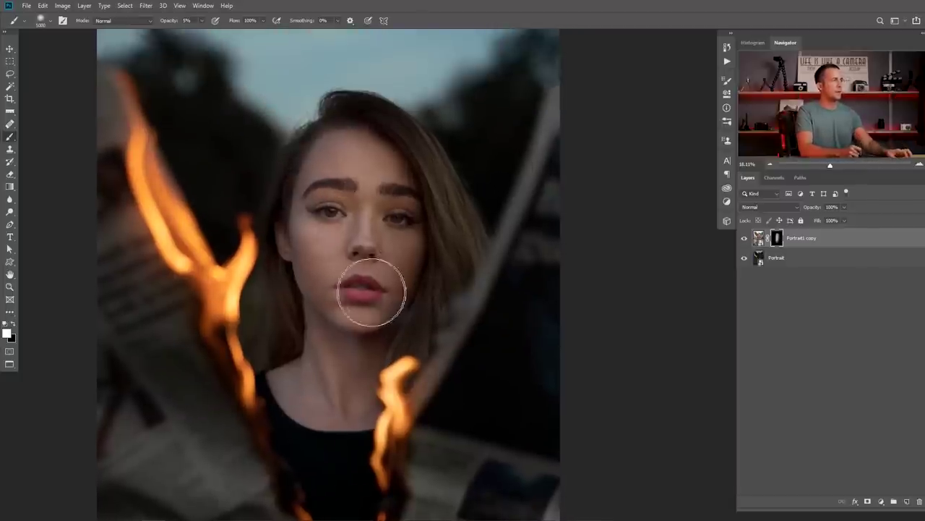
{"action": "scroll", "coordinate": [381, 281], "scroll_direction": "down", "scroll_amount": 3}
{"action": "mouse_move", "coordinate": [407, 270]}
{"action": "left_mouse_down"}
{"action": "mouse_move", "coordinate": [384, 271]}
{"action": "mouse_move", "coordinate": [415, 225]}
{"action": "left_mouse_up"}
{"action": "scroll", "coordinate": [420, 238], "scroll_direction": "down", "scroll_amount": 2}
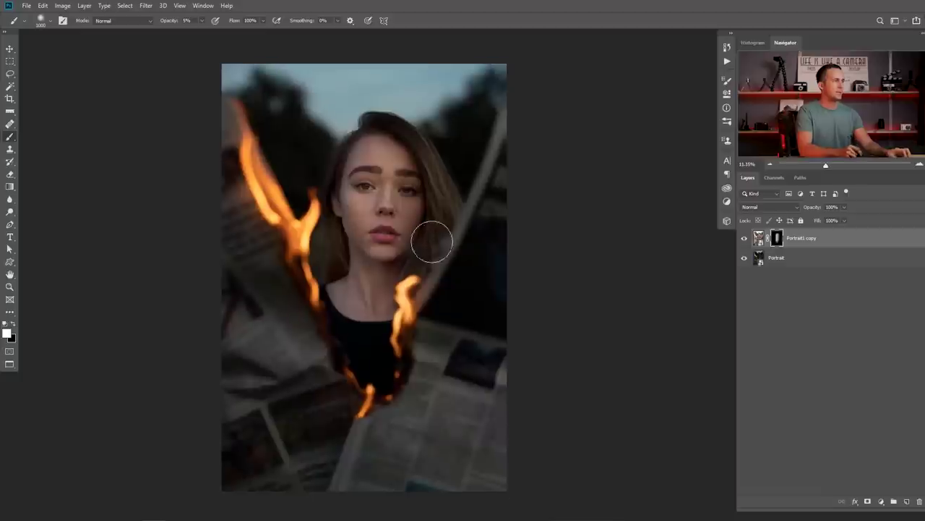
Compare the portrait with and without the masked bright copy by toggling the layer visibility.
{"action": "left_click", "coordinate": [744, 239]}
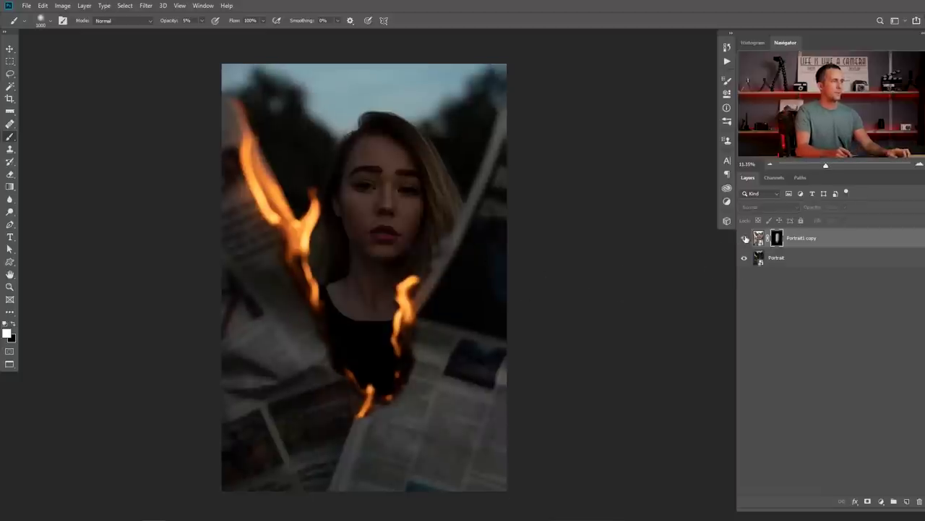
{"action": "left_click", "coordinate": [744, 239]}
{"action": "left_click", "coordinate": [745, 258], "text": "alt"}
{"action": "left_click", "coordinate": [744, 258], "text": "alt"}
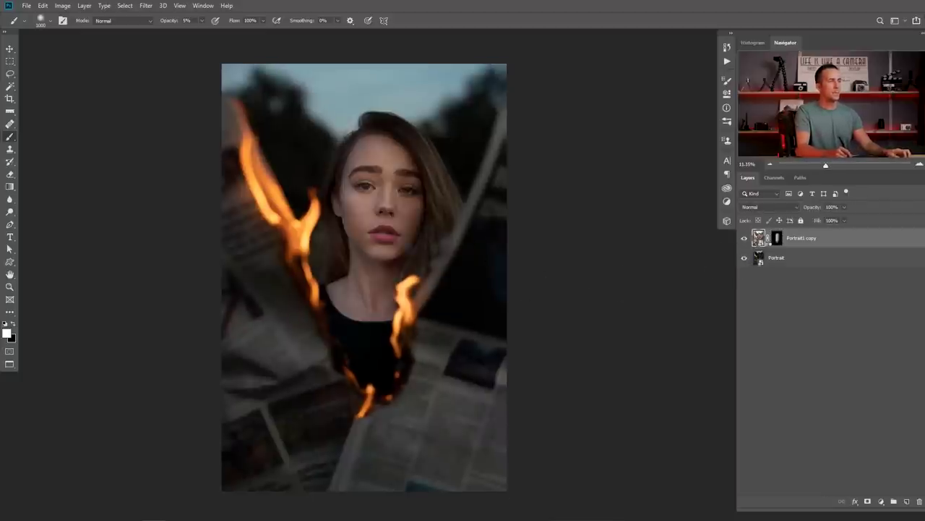
Reopen the bright copy in Camera Raw and place an elliptical Radial Filter over the head and neck.
{"action": "double_click", "coordinate": [759, 242]}
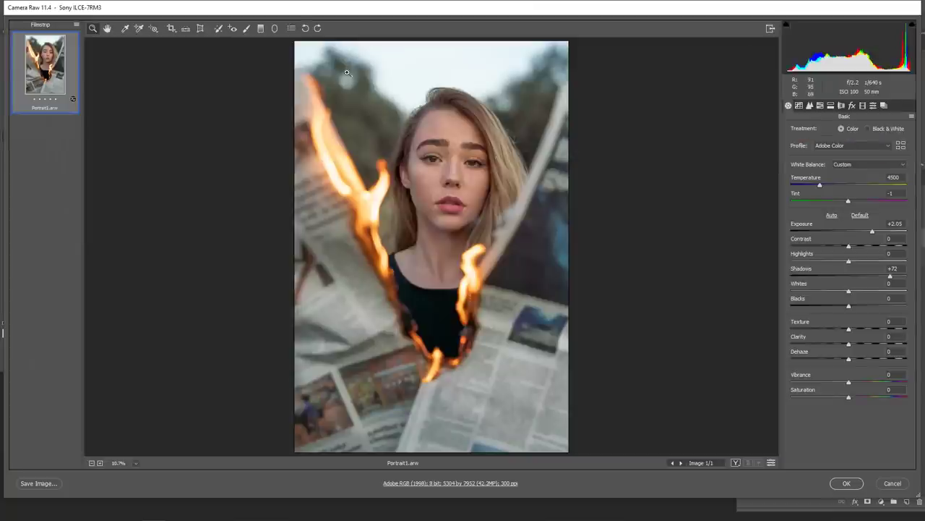
{"action": "left_click", "coordinate": [275, 29]}
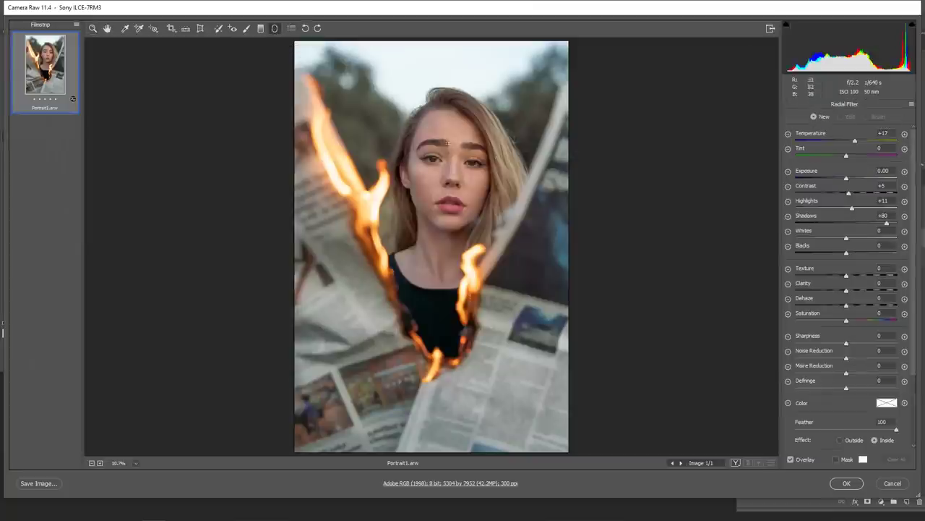
{"action": "left_click_drag", "start_coordinate": [448, 168], "coordinate": [495, 232]}
{"action": "left_click_drag", "start_coordinate": [449, 264], "coordinate": [449, 306]}
{"action": "left_click_drag", "start_coordinate": [449, 176], "coordinate": [448, 195]}
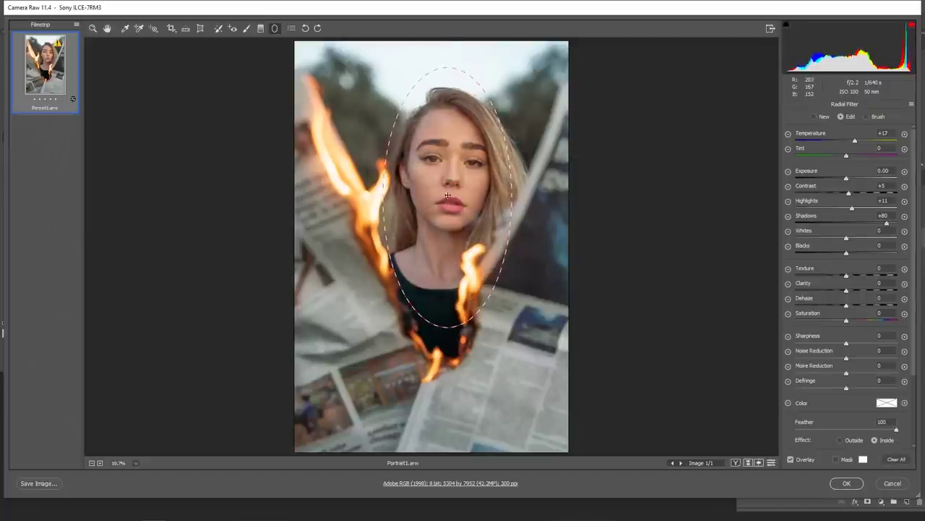
Warm the radial filter's temperature to slightly above +28, reset its highlights and contrast to 0, and apply the Camera Raw changes.
{"action": "left_click_drag", "start_coordinate": [855, 141], "coordinate": [865, 142]}
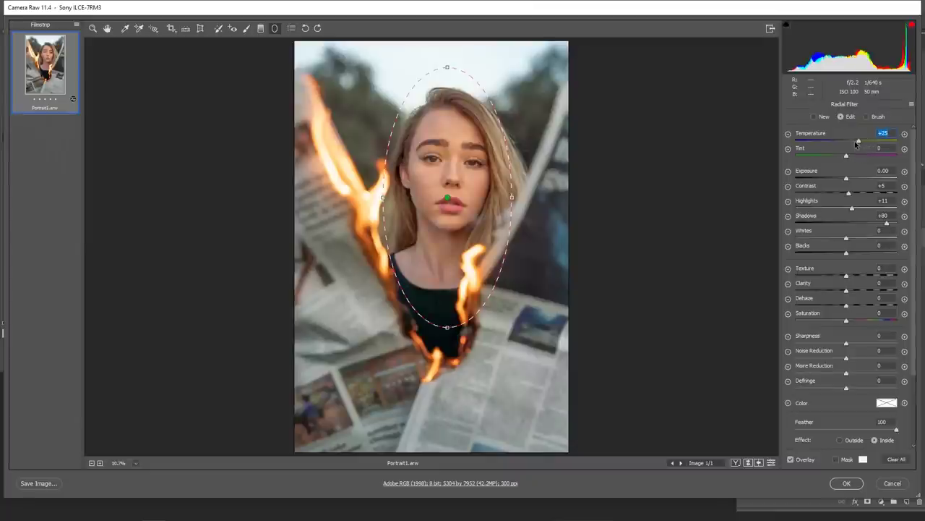
{"action": "left_click_drag", "start_coordinate": [860, 141], "coordinate": [860, 142]}
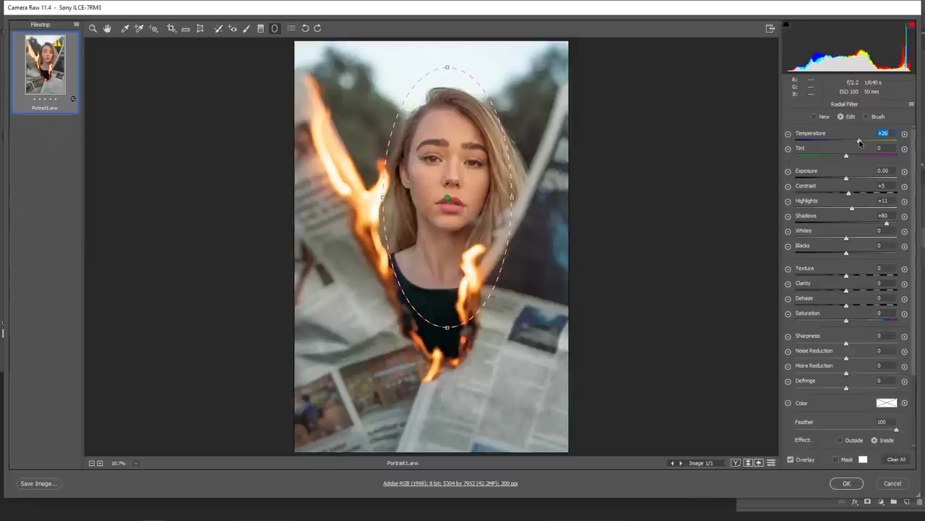
{"action": "left_click_drag", "start_coordinate": [852, 210], "coordinate": [849, 210]}
{"action": "double_click", "coordinate": [850, 209]}
{"action": "double_click", "coordinate": [849, 194]}
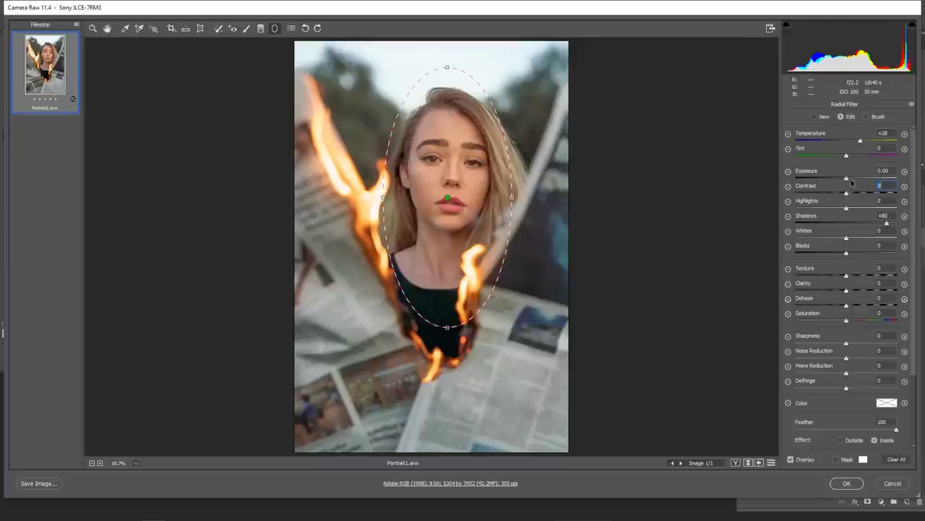
{"action": "left_click_drag", "start_coordinate": [862, 143], "coordinate": [863, 144]}
{"action": "left_click", "coordinate": [847, 483]}
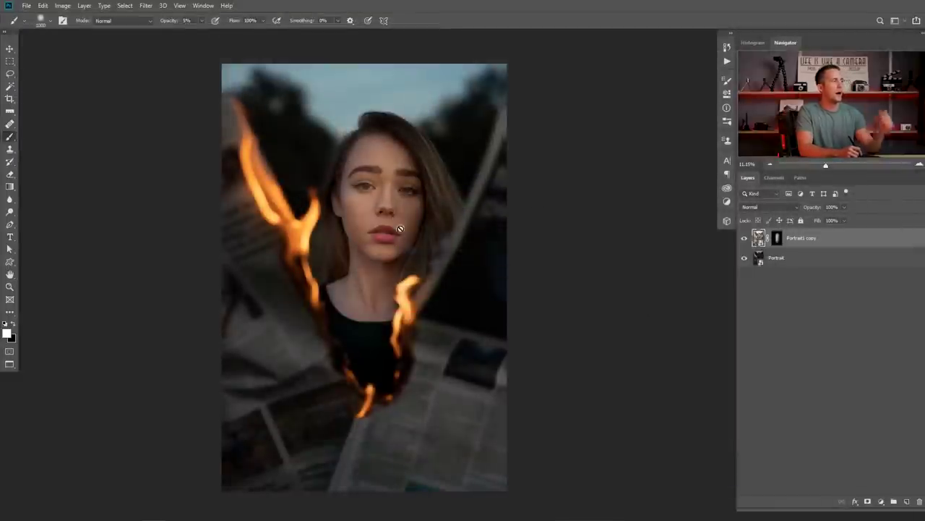
Examine the warmed face closely and compare it with the bright copy hidden and shown.
{"action": "scroll", "coordinate": [390, 203], "scroll_direction": "up", "scroll_amount": 2}
{"action": "left_click_drag", "start_coordinate": [395, 216], "coordinate": [422, 221]}
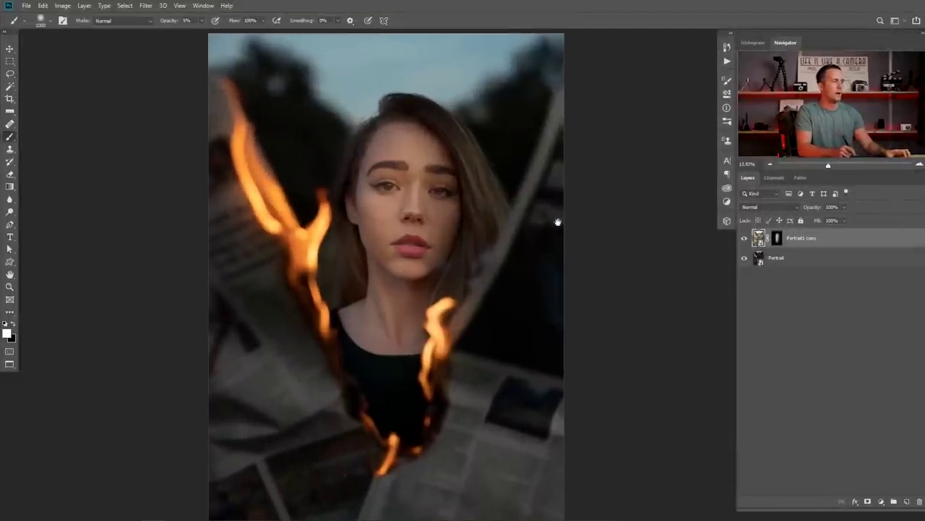
{"action": "left_click", "coordinate": [745, 239]}
{"action": "left_click", "coordinate": [745, 239]}
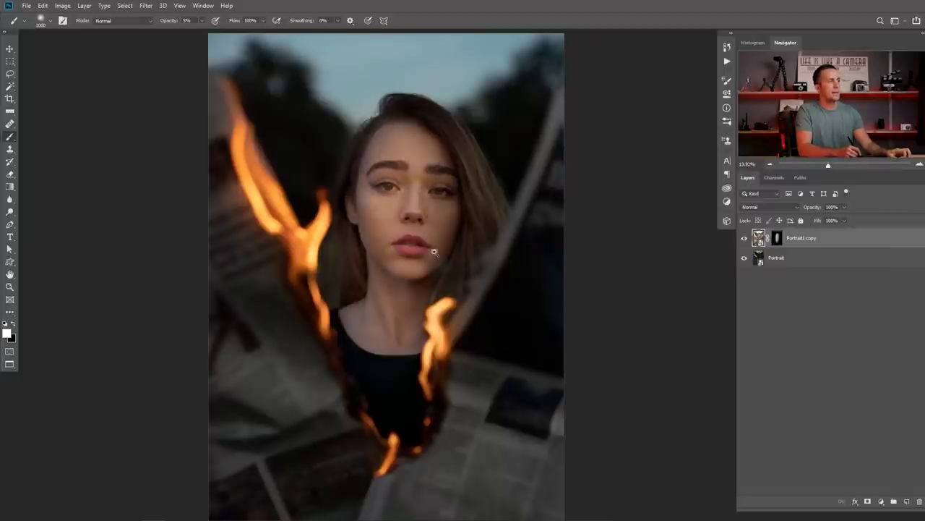
{"action": "scroll", "coordinate": [434, 252], "scroll_direction": "up", "scroll_amount": 2}
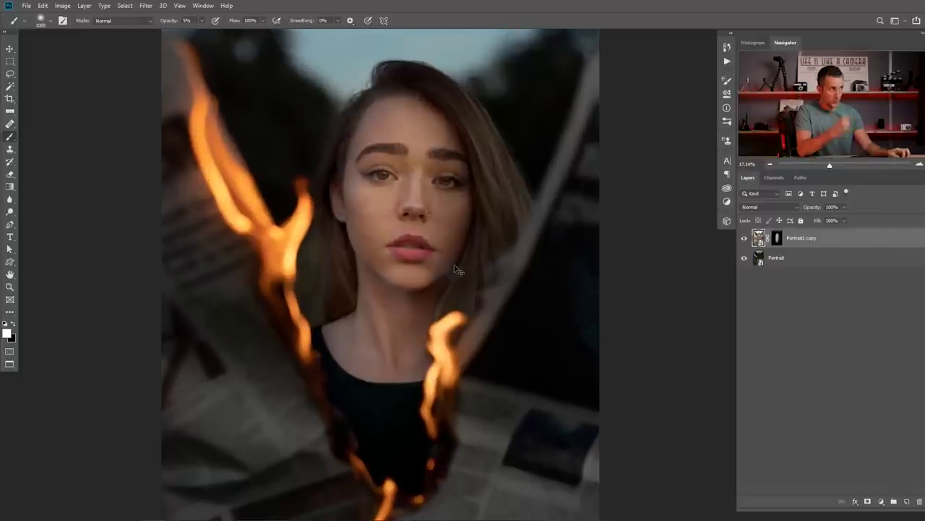
{"action": "scroll", "coordinate": [470, 240], "scroll_direction": "down", "scroll_amount": 1}
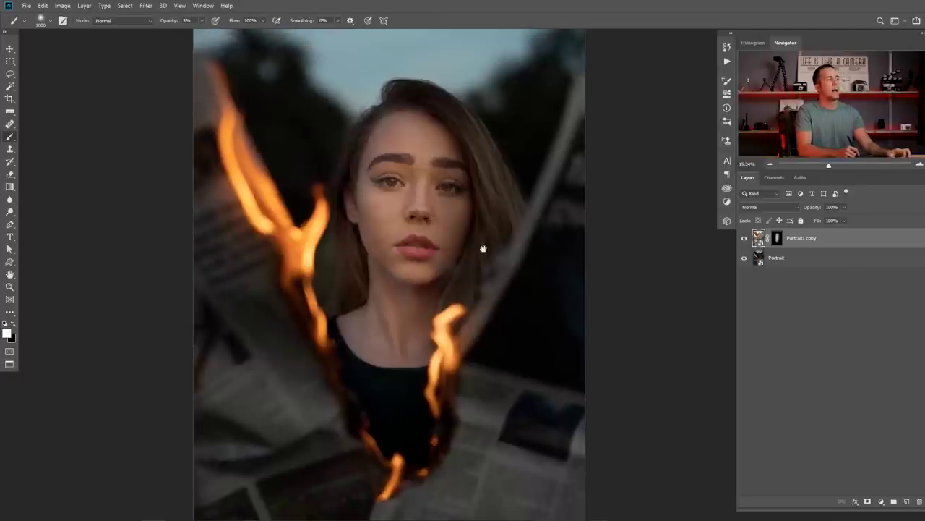
{"action": "left_click_drag", "start_coordinate": [483, 248], "coordinate": [474, 234]}
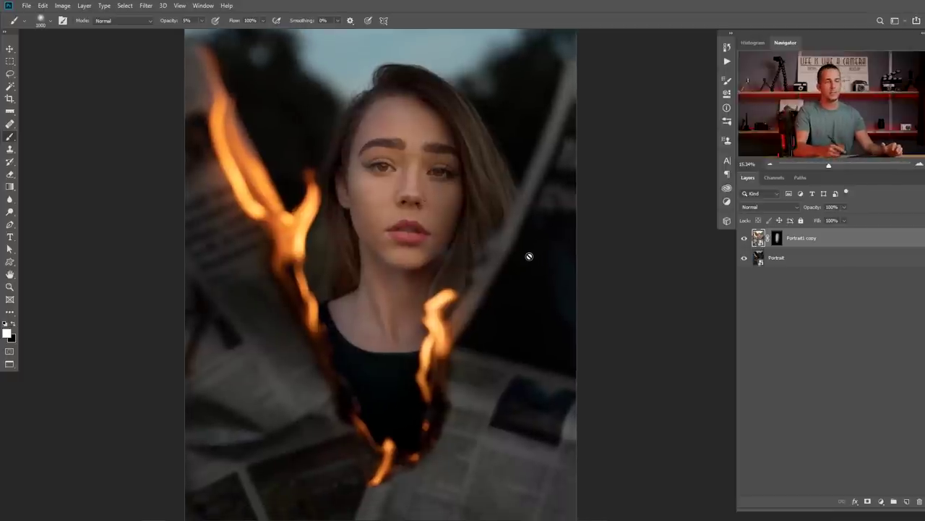
{"action": "left_click", "coordinate": [907, 501]}
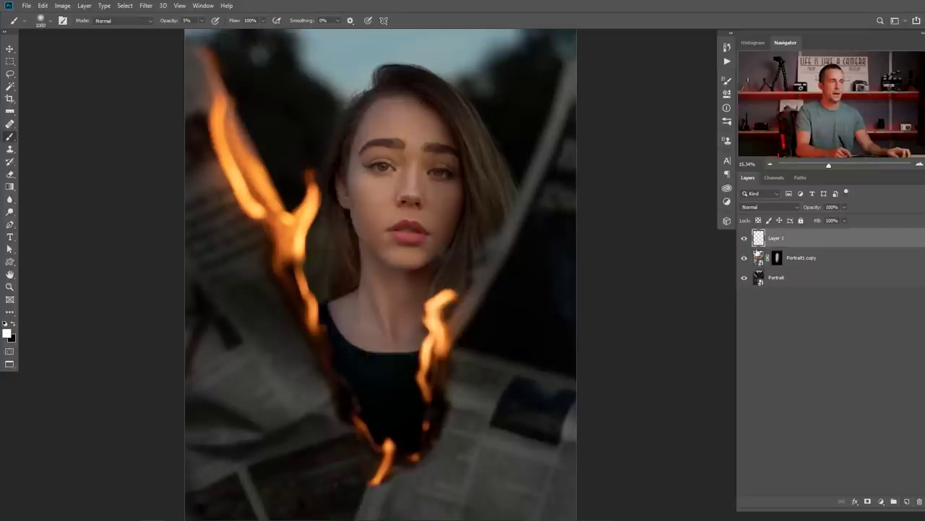
{"action": "key", "text": "ctrl+z"}
{"action": "key", "text": "ctrl+z"}
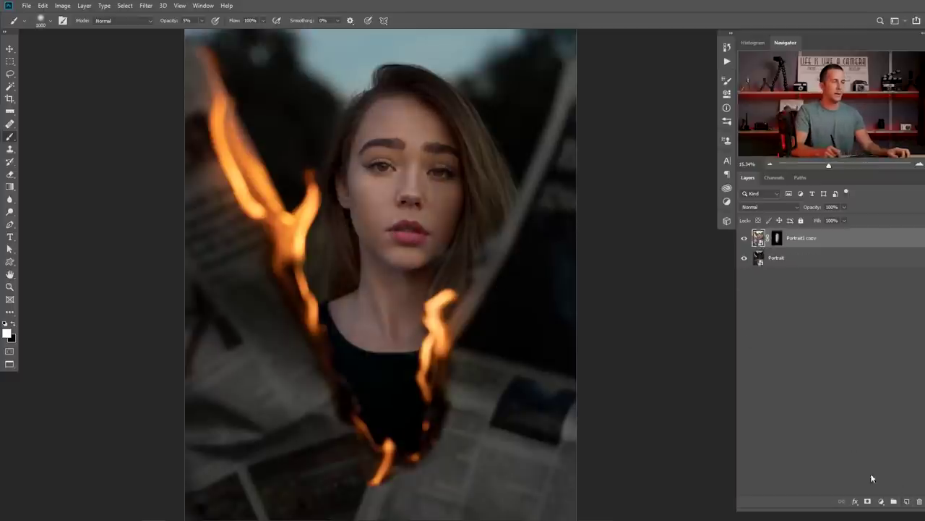
Add an empty layer above the bright copy, name it Color, and set its blend mode to Color Dodge.
{"action": "left_click", "coordinate": [908, 501]}
{"action": "double_click", "coordinate": [776, 239]}
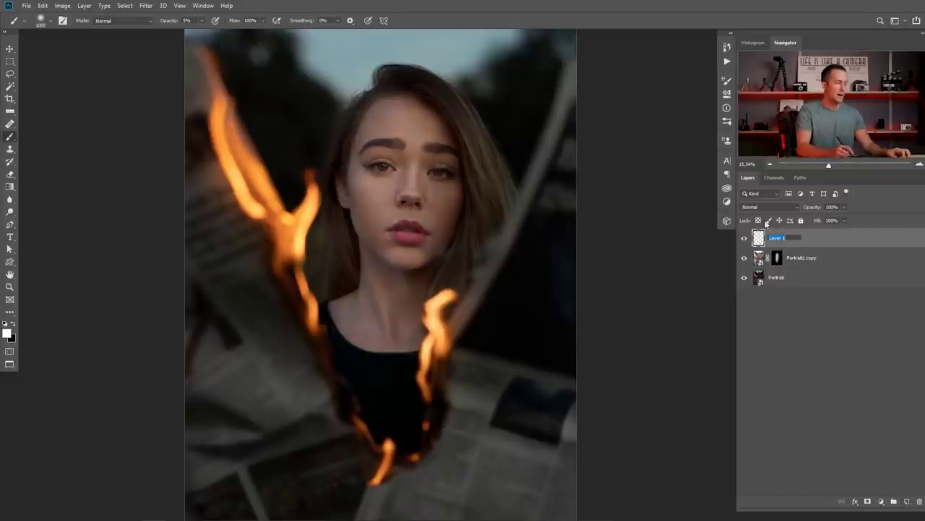
{"action": "type", "text": "Color"}
{"action": "key", "text": "Return"}
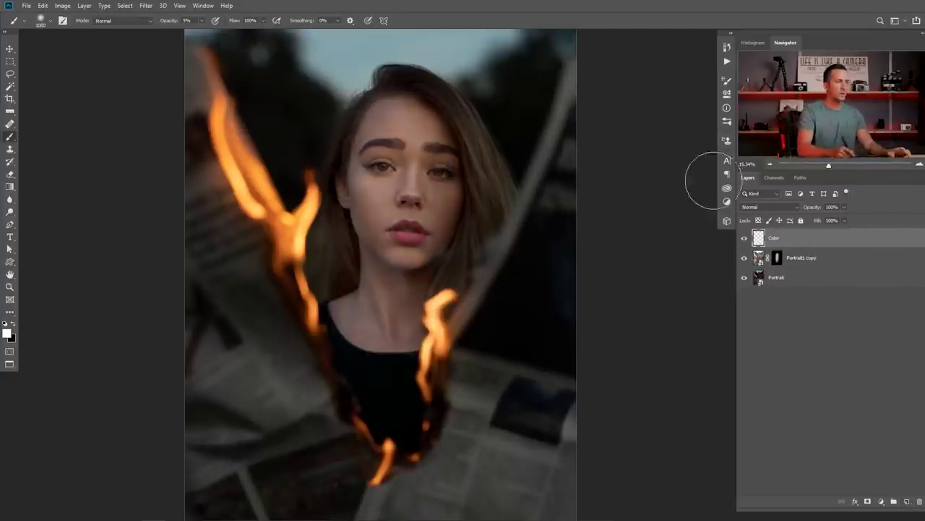
{"action": "left_click", "coordinate": [760, 209]}
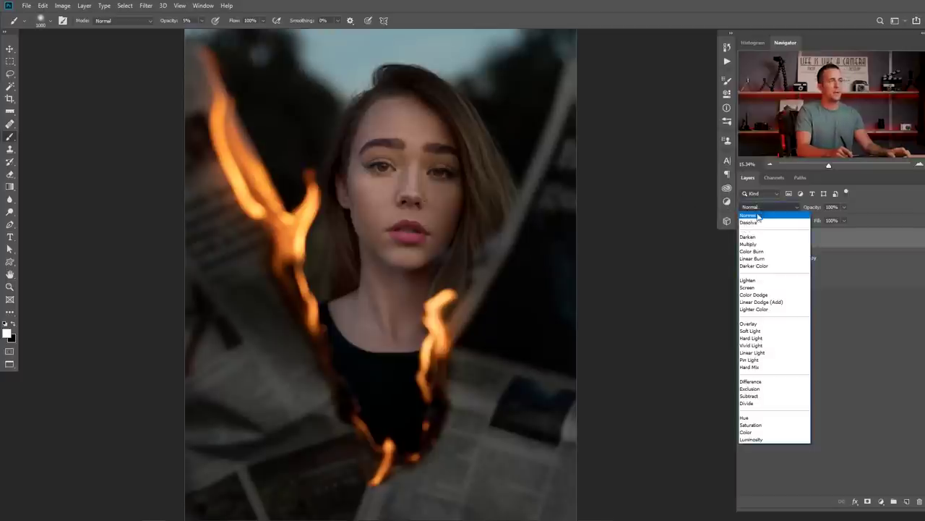
{"action": "left_click", "coordinate": [753, 294]}
Set the foreground colour to a dark orange with hue 29° and saturation 91%.
{"action": "left_click", "coordinate": [8, 333]}
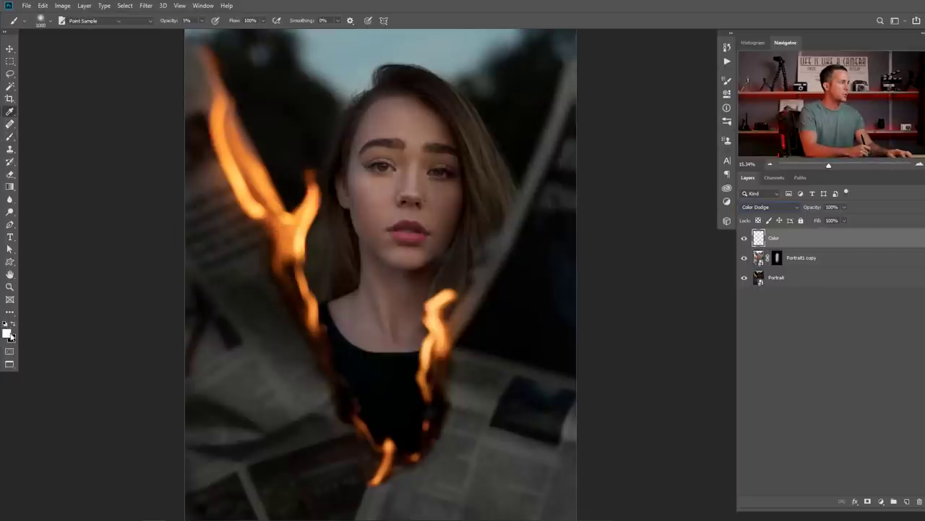
{"action": "left_click_drag", "start_coordinate": [754, 335], "coordinate": [577, 240]}
{"action": "left_click", "coordinate": [295, 229]}
{"action": "left_click_drag", "start_coordinate": [582, 276], "coordinate": [605, 343]}
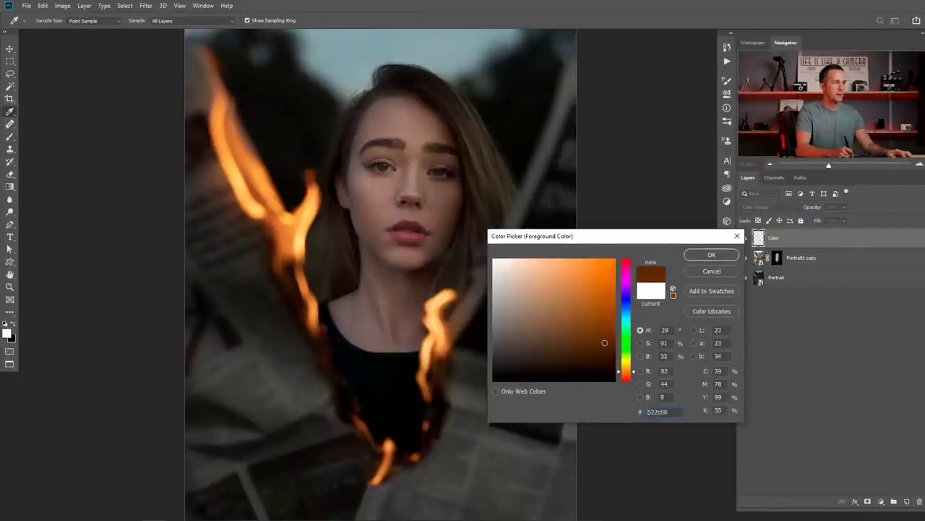
{"action": "left_click", "coordinate": [711, 255]}
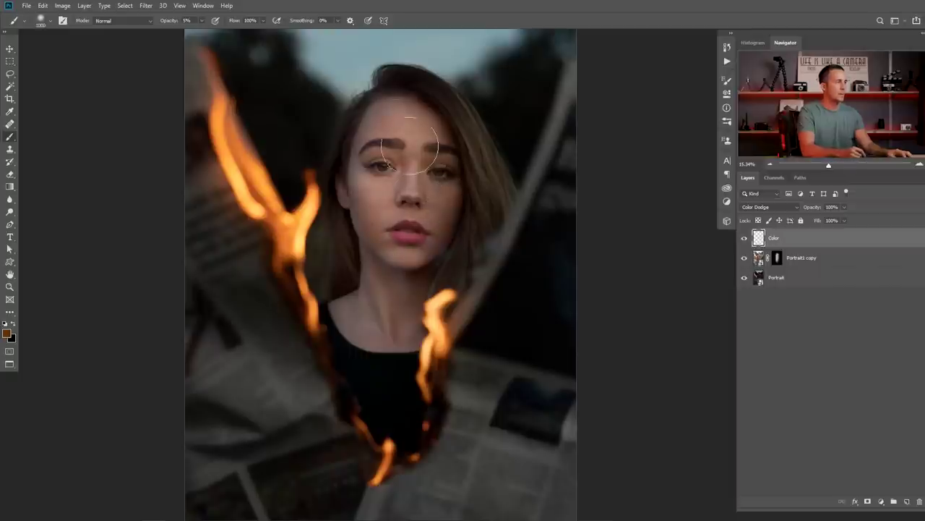
Paint the orange softly over the flame-lit side of the face and the neck on the Color layer, using a 5% opacity brush in varying sizes.
{"action": "left_click_drag", "start_coordinate": [368, 185], "coordinate": [366, 210]}
{"action": "mouse_move", "coordinate": [384, 308]}
{"action": "left_mouse_down"}
{"action": "mouse_move", "coordinate": [359, 318]}
{"action": "mouse_move", "coordinate": [409, 322]}
{"action": "mouse_move", "coordinate": [373, 384]}
{"action": "left_mouse_up"}
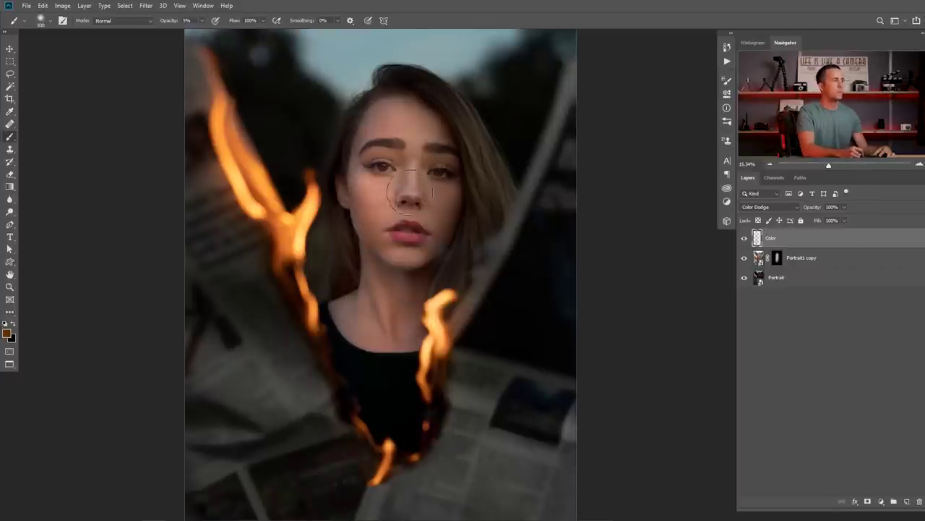
{"action": "key", "text": "bracketleft"}
{"action": "key", "text": "bracketleft"}
{"action": "key", "text": "bracketleft"}
{"action": "key", "text": "bracketleft"}
{"action": "key", "text": "bracketleft"}
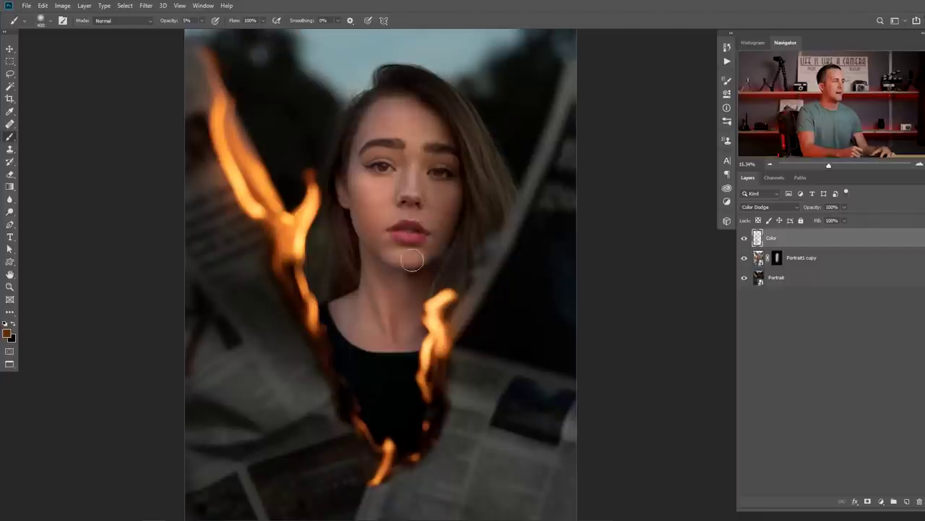
{"action": "key", "text": "bracketright"}
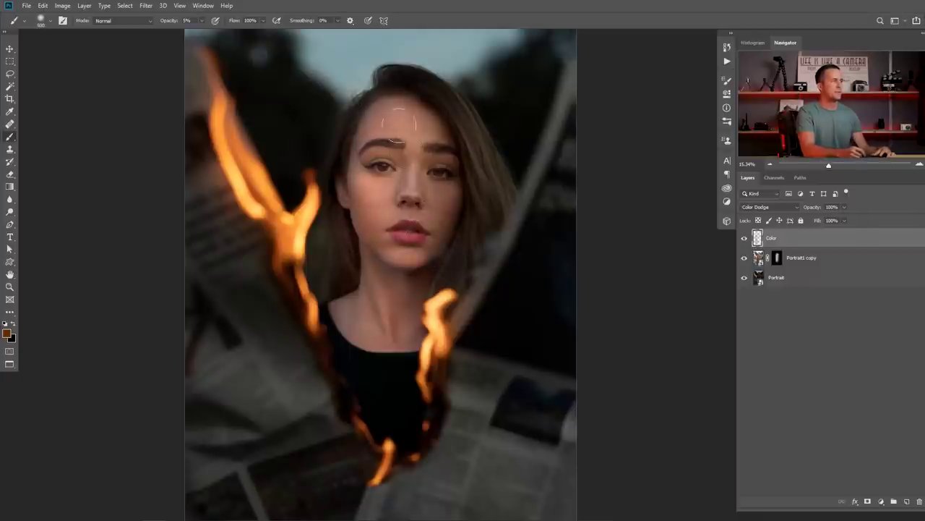
Examine the face up close and compare it with the Color layer hidden and shown.
{"action": "key", "text": "ctrl+space"}
{"action": "left_click", "coordinate": [435, 210]}
{"action": "left_click_drag", "start_coordinate": [430, 200], "coordinate": [441, 204]}
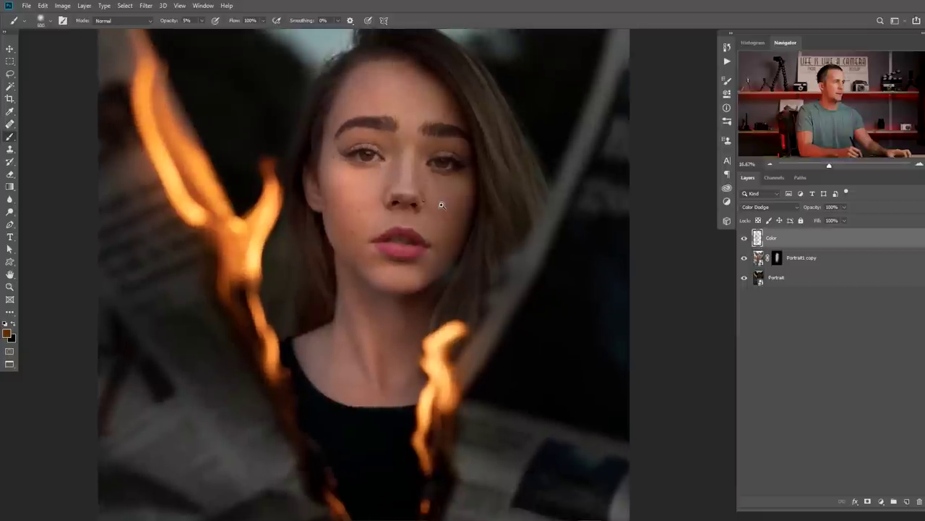
{"action": "left_click", "coordinate": [442, 205]}
{"action": "key", "text": "ctrl+space"}
{"action": "left_click_drag", "start_coordinate": [549, 256], "coordinate": [519, 264]}
{"action": "left_click", "coordinate": [745, 239]}
{"action": "left_click", "coordinate": [745, 239]}
{"action": "scroll", "coordinate": [524, 260], "scroll_direction": "down", "scroll_amount": 2}
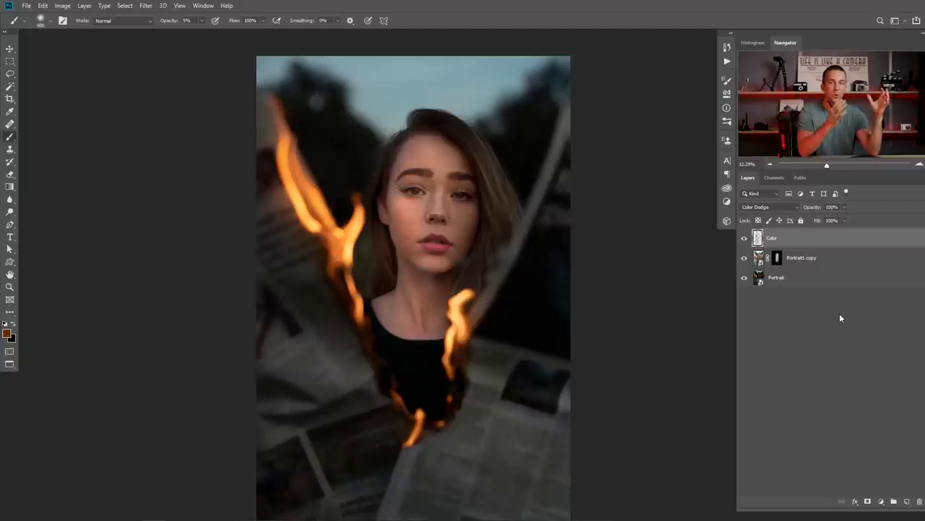
Add an empty layer above Color, name it Glow 01, and set its blend mode to Linear Dodge (Add).
{"action": "left_click", "coordinate": [907, 501]}
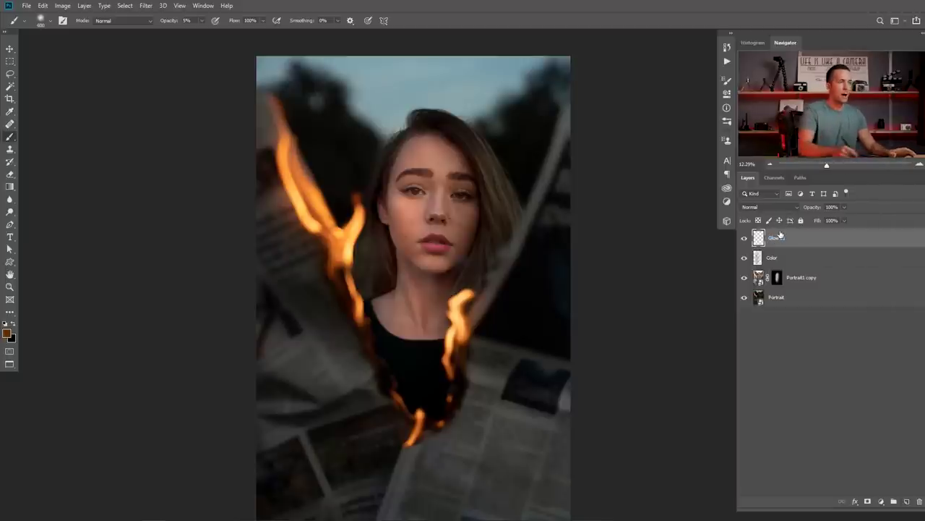
{"action": "left_click", "coordinate": [753, 207]}
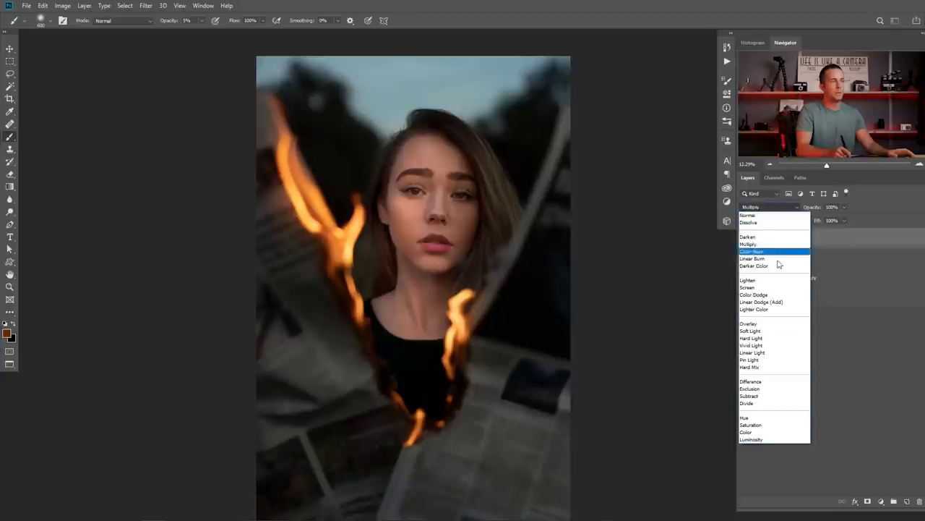
{"action": "left_click", "coordinate": [765, 302]}
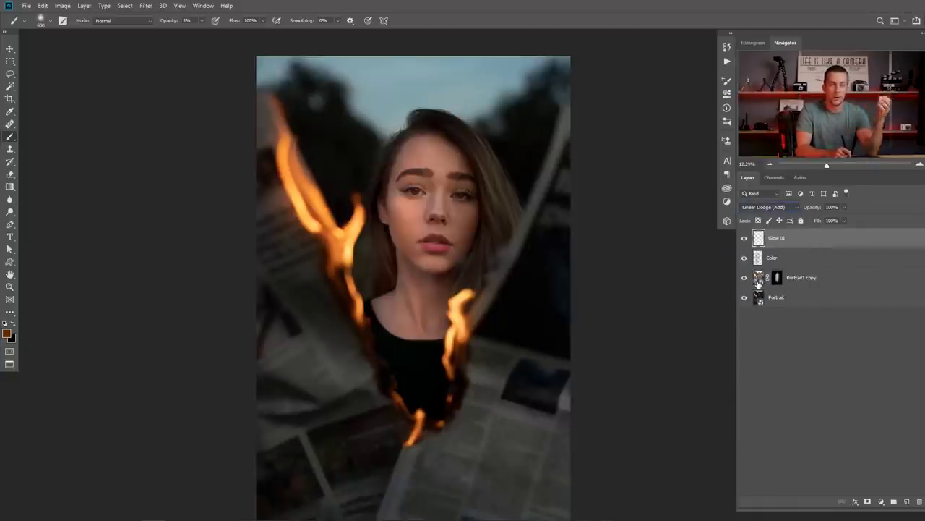
Set the foreground colour to a dark reddish orange, hue 21°, saturation 95%, brightness 38% (#612505).
{"action": "left_click", "coordinate": [8, 333]}
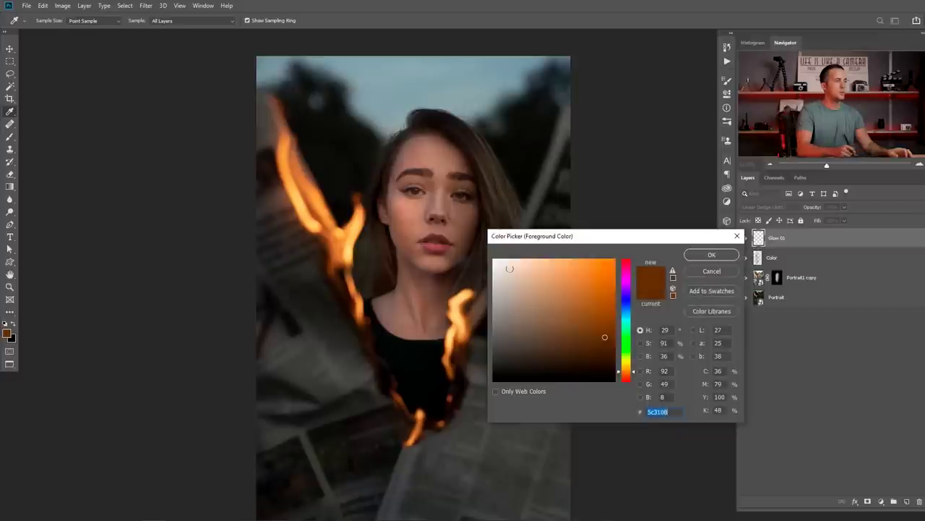
{"action": "left_click_drag", "start_coordinate": [625, 374], "coordinate": [627, 377]}
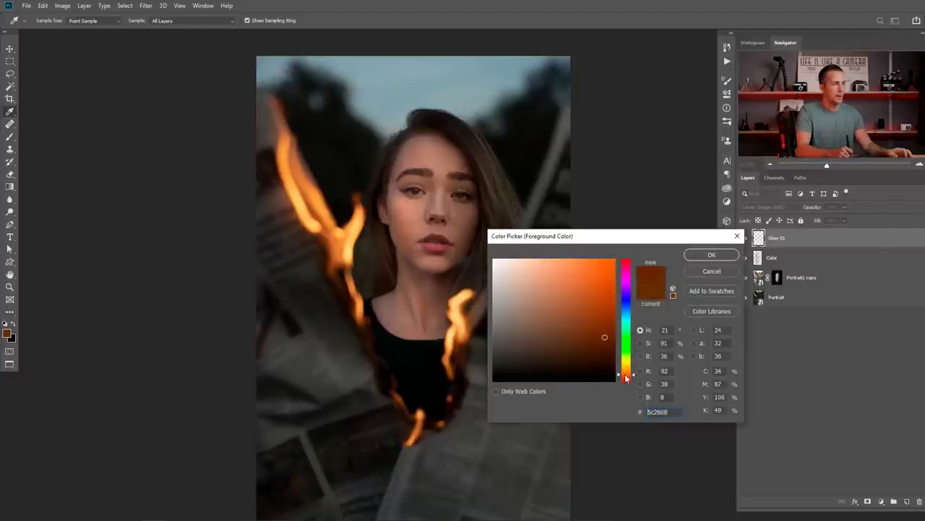
{"action": "left_click_drag", "start_coordinate": [606, 336], "coordinate": [609, 335]}
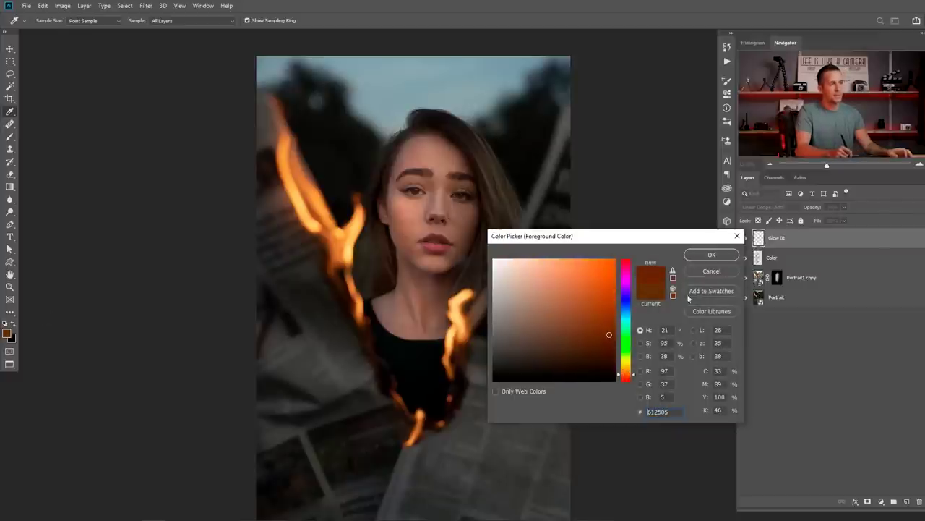
{"action": "left_click", "coordinate": [712, 255]}
Set the brush opacity to 10% and paint an orange glow around the flames and along the burning paper edges.
{"action": "scroll", "coordinate": [457, 191], "scroll_direction": "up", "scroll_amount": 3}
{"action": "scroll", "coordinate": [470, 199], "scroll_direction": "down", "scroll_amount": 1}
{"action": "scroll", "coordinate": [296, 257], "scroll_direction": "down", "scroll_amount": 2}
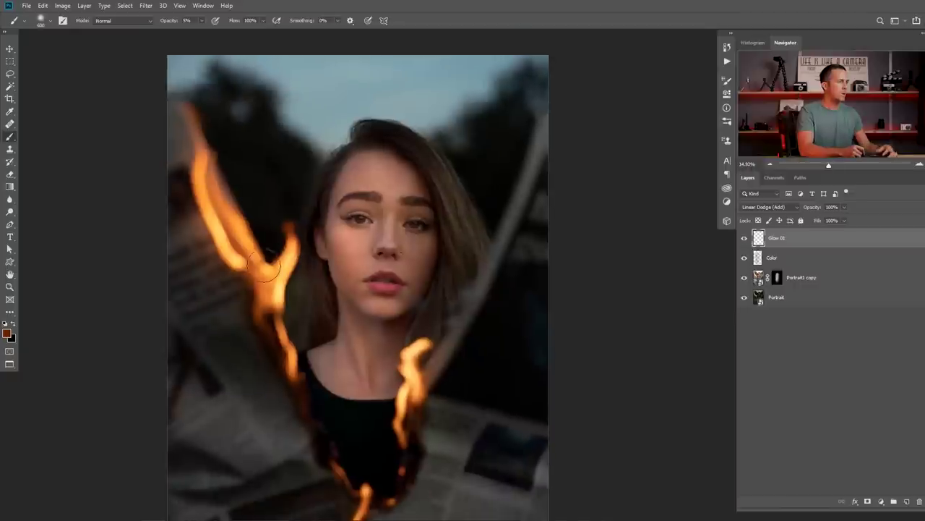
{"action": "key", "text": "1"}
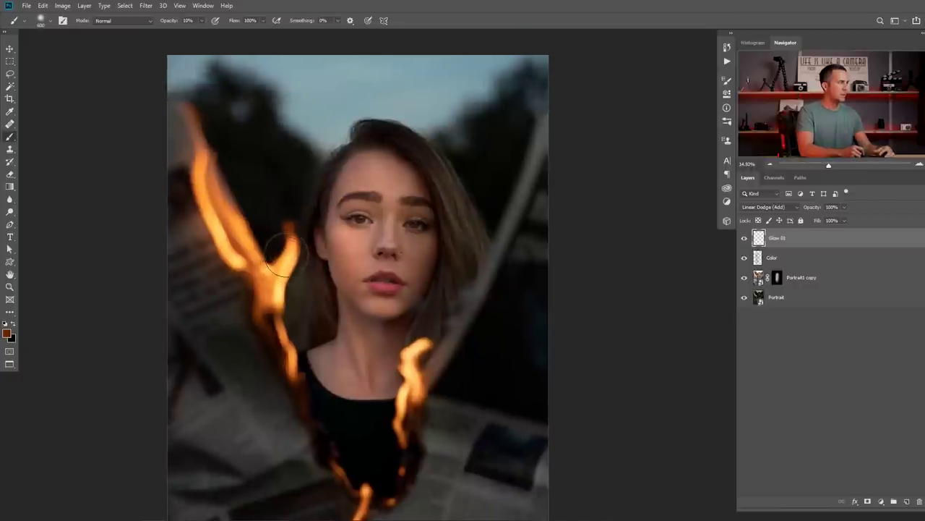
{"action": "mouse_move", "coordinate": [274, 275]}
{"action": "left_mouse_down"}
{"action": "mouse_move", "coordinate": [289, 233]}
{"action": "mouse_move", "coordinate": [271, 307]}
{"action": "mouse_move", "coordinate": [310, 430]}
{"action": "mouse_move", "coordinate": [351, 475]}
{"action": "mouse_move", "coordinate": [412, 446]}
{"action": "mouse_move", "coordinate": [417, 371]}
{"action": "mouse_move", "coordinate": [446, 344]}
{"action": "mouse_move", "coordinate": [508, 243]}
{"action": "left_mouse_up"}
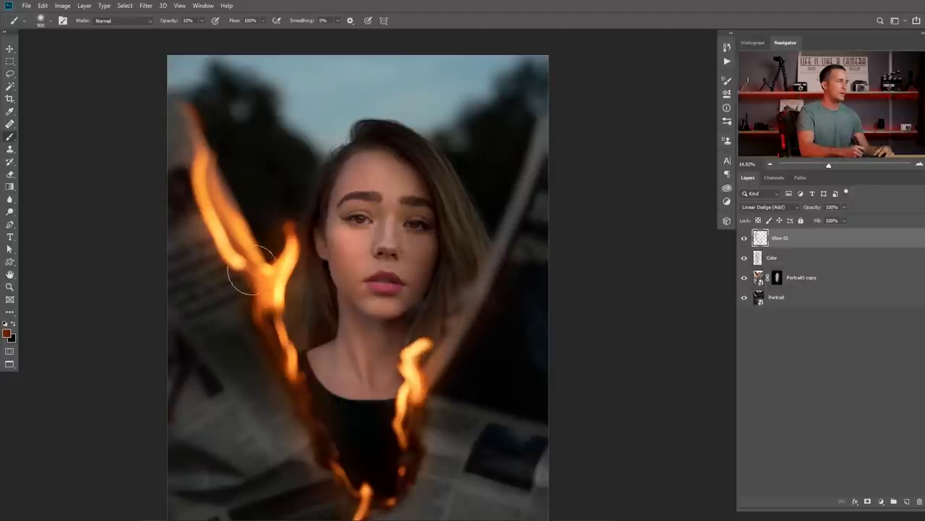
{"action": "left_click_drag", "start_coordinate": [272, 367], "coordinate": [305, 215]}
Enlarge the brush and spread a wider glow over the newspaper beside and below the flames.
{"action": "key", "text": "bracketright"}
{"action": "key", "text": "bracketright"}
{"action": "key", "text": "bracketright"}
{"action": "key", "text": "bracketright"}
{"action": "mouse_move", "coordinate": [233, 75]}
{"action": "left_mouse_down"}
{"action": "mouse_move", "coordinate": [292, 249]}
{"action": "mouse_move", "coordinate": [230, 110]}
{"action": "mouse_move", "coordinate": [323, 297]}
{"action": "mouse_move", "coordinate": [190, 200]}
{"action": "mouse_move", "coordinate": [329, 350]}
{"action": "left_mouse_up"}
{"action": "mouse_move", "coordinate": [345, 299]}
{"action": "left_mouse_down"}
{"action": "mouse_move", "coordinate": [323, 401]}
{"action": "mouse_move", "coordinate": [330, 326]}
{"action": "left_mouse_up"}
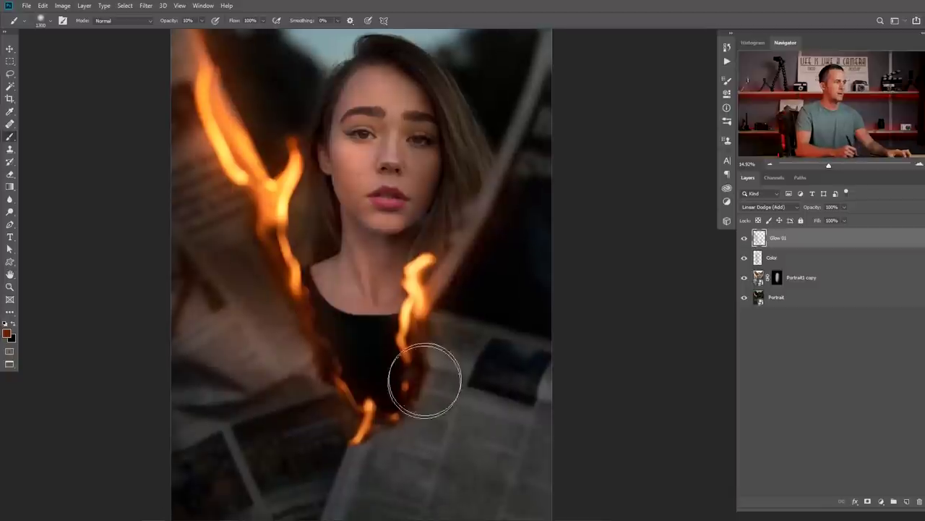
{"action": "left_click_drag", "start_coordinate": [392, 434], "coordinate": [442, 305]}
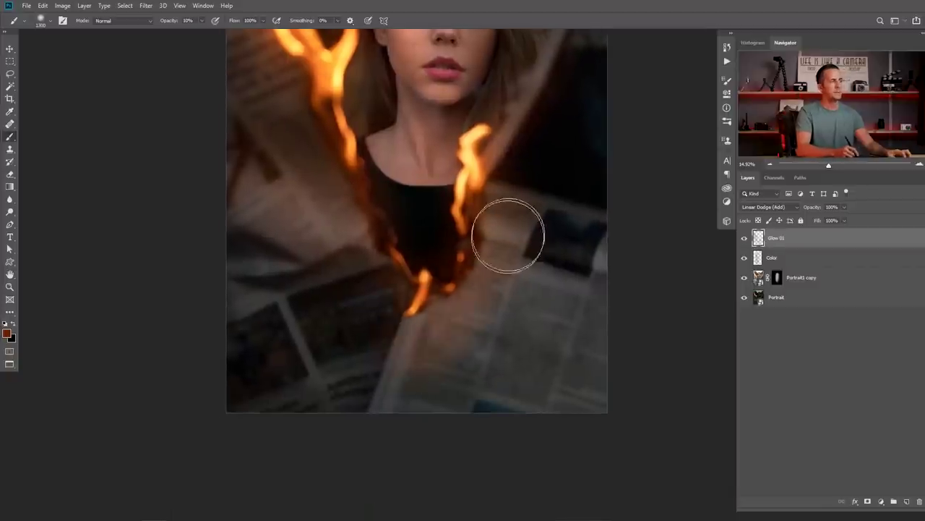
Lower the brush opacity to 5%, enlarge the brush further, and blend a faint glow across the outer newspaper areas.
{"action": "key", "text": "0"}
{"action": "key", "text": "5"}
{"action": "key", "text": "bracketright"}
{"action": "key", "text": "bracketright"}
{"action": "key", "text": "bracketright"}
{"action": "key", "text": "bracketright"}
{"action": "key", "text": "bracketright"}
{"action": "key", "text": "bracketright"}
{"action": "key", "text": "bracketright"}
{"action": "key", "text": "bracketright"}
{"action": "key", "text": "bracketright"}
{"action": "key", "text": "bracketright"}
{"action": "key", "text": "bracketright"}
{"action": "key", "text": "bracketright"}
{"action": "left_click", "coordinate": [522, 232]}
{"action": "left_click_drag", "start_coordinate": [421, 243], "coordinate": [404, 331]}
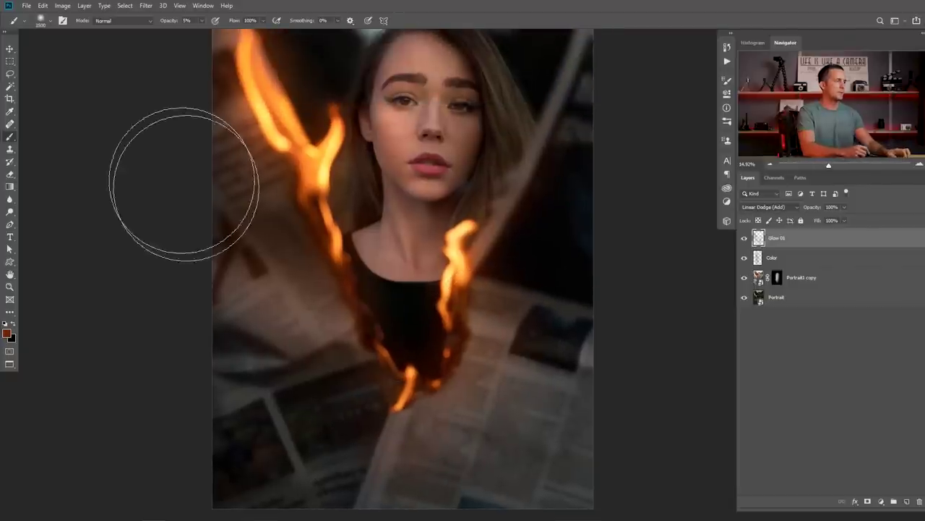
{"action": "left_click_drag", "start_coordinate": [308, 248], "coordinate": [303, 316]}
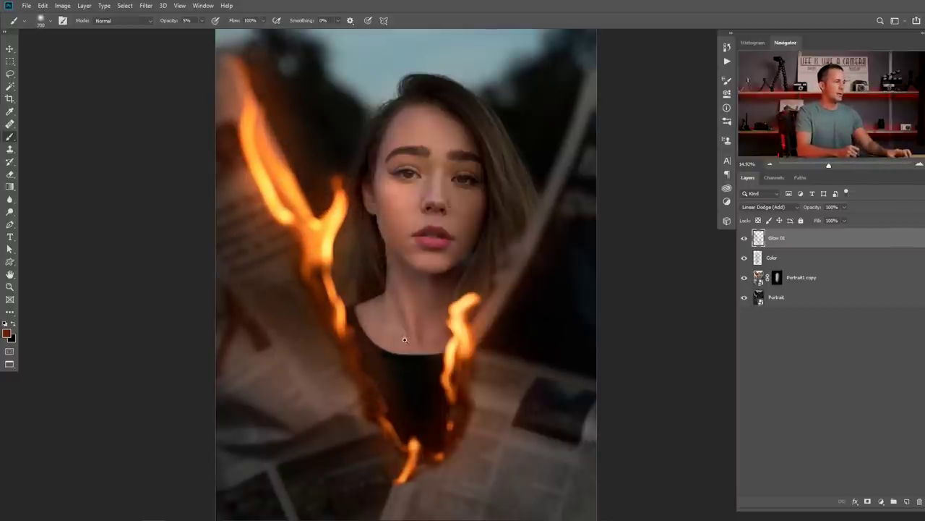
Compare the whole portrait with the Glow 01 layer hidden and shown.
{"action": "scroll", "coordinate": [407, 313], "scroll_direction": "down", "scroll_amount": 2}
{"action": "left_click_drag", "start_coordinate": [407, 313], "coordinate": [403, 295]}
{"action": "left_click", "coordinate": [744, 238]}
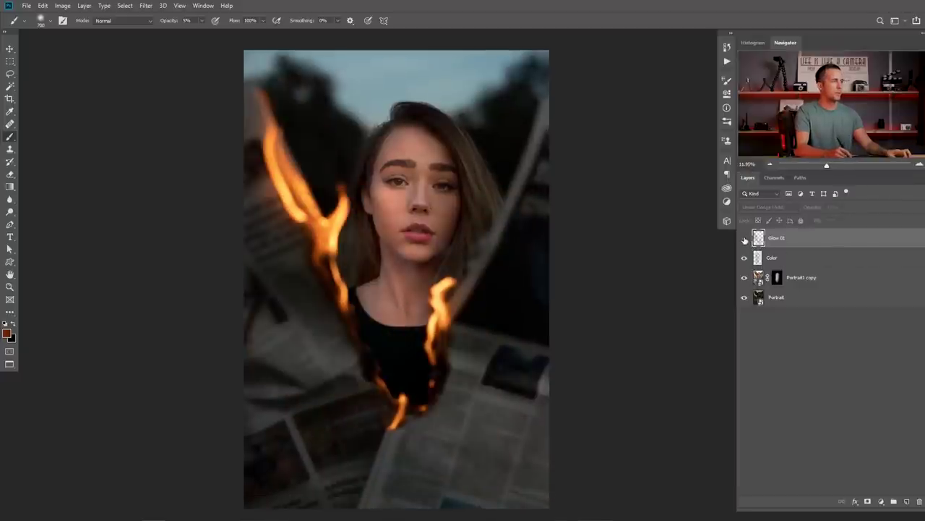
{"action": "left_click", "coordinate": [745, 238]}
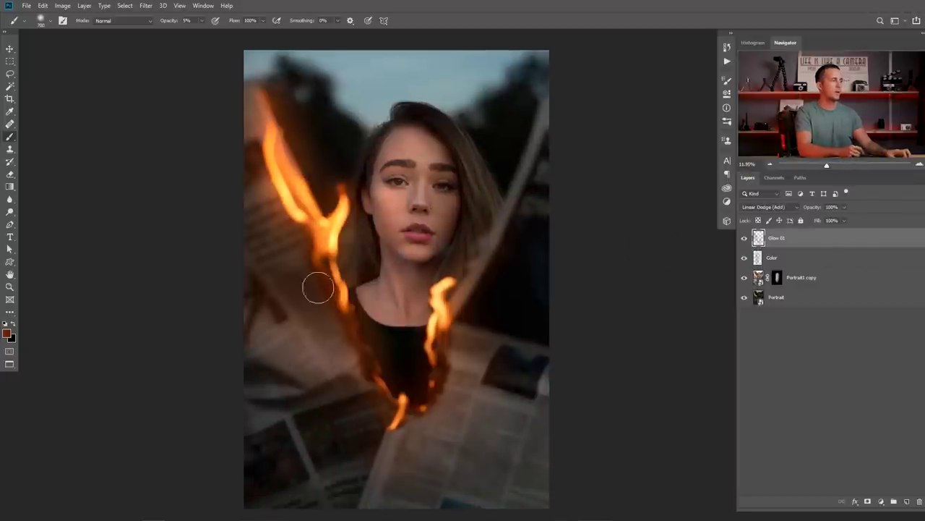
{"action": "left_click", "coordinate": [744, 238]}
{"action": "left_click", "coordinate": [745, 238]}
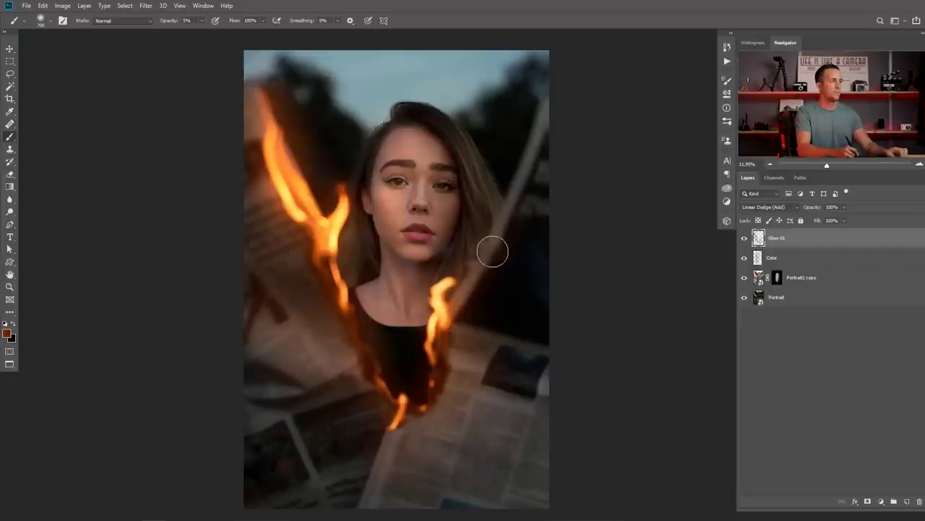
Paint a soft 5% opacity glow on the hair above the smaller flame and on the flame-lit cheek.
{"action": "key", "text": "bracketleft"}
{"action": "key", "text": "bracketleft"}
{"action": "key", "text": "bracketleft"}
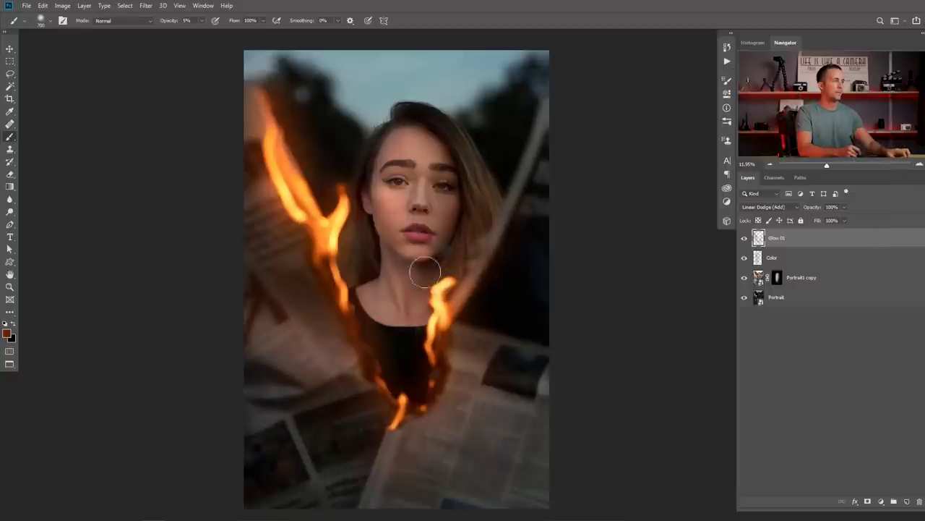
{"action": "scroll", "coordinate": [425, 272], "scroll_direction": "up", "scroll_amount": 3}
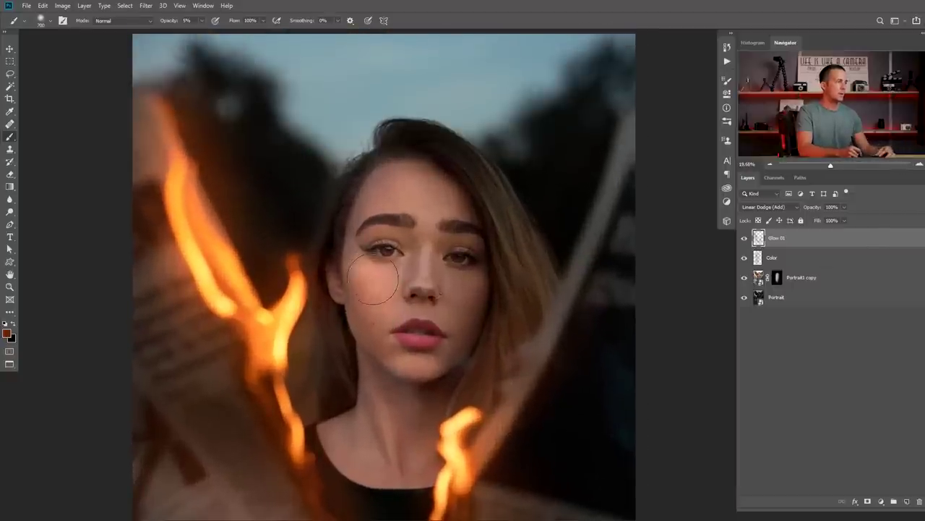
{"action": "mouse_move", "coordinate": [354, 255]}
{"action": "left_mouse_down"}
{"action": "mouse_move", "coordinate": [377, 337]}
{"action": "mouse_move", "coordinate": [413, 293]}
{"action": "left_mouse_up"}
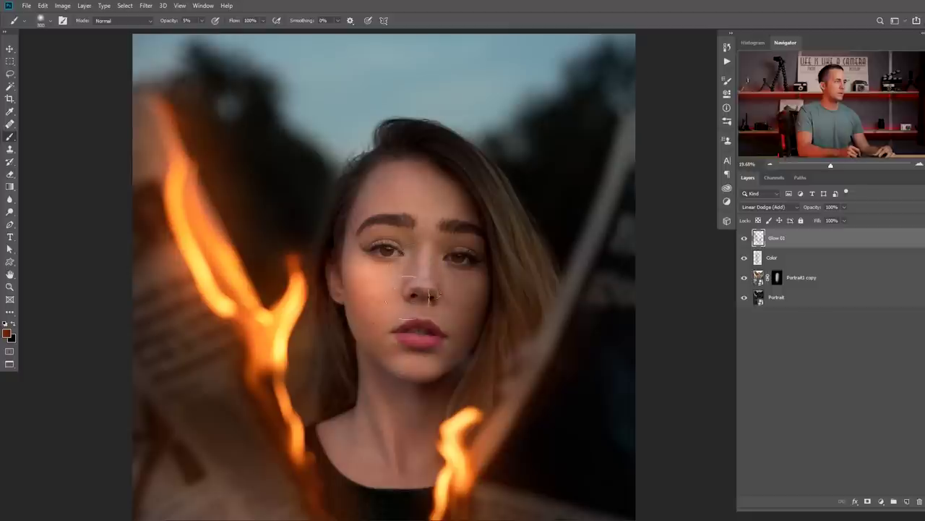
Build up finer glow highlights on the forehead, neck and chin, varying the brush size for the smaller areas.
{"action": "key", "text": "]"}
{"action": "key", "text": "]"}
{"action": "key", "text": "]"}
{"action": "key", "text": "]"}
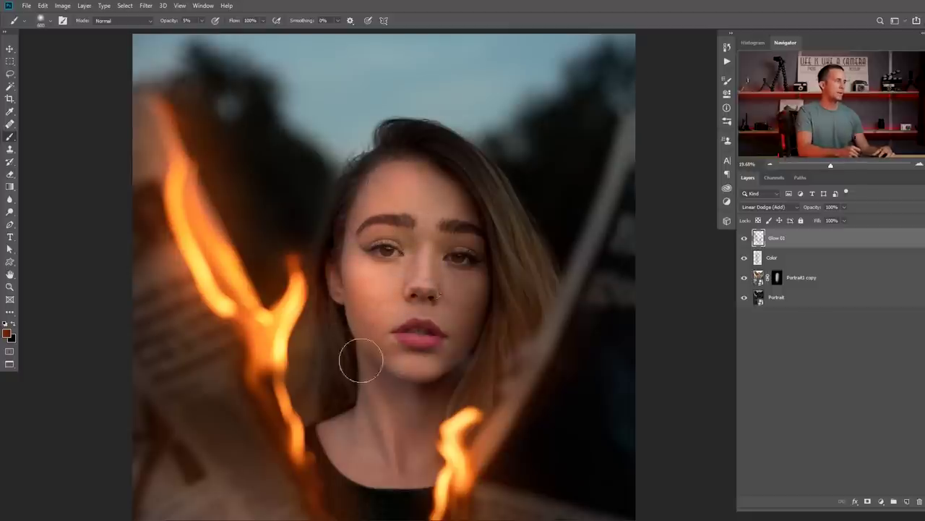
{"action": "key", "text": "["}
{"action": "key", "text": "["}
{"action": "key", "text": "["}
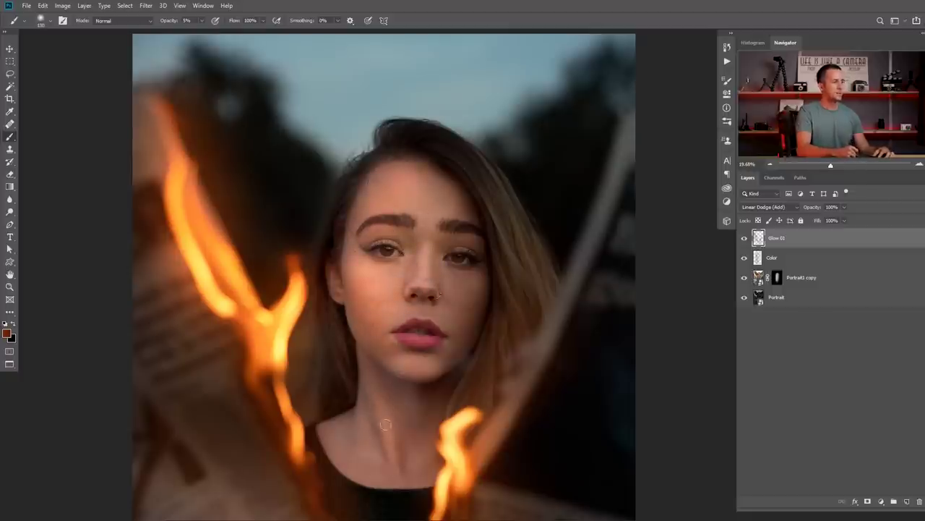
{"action": "key", "text": "["}
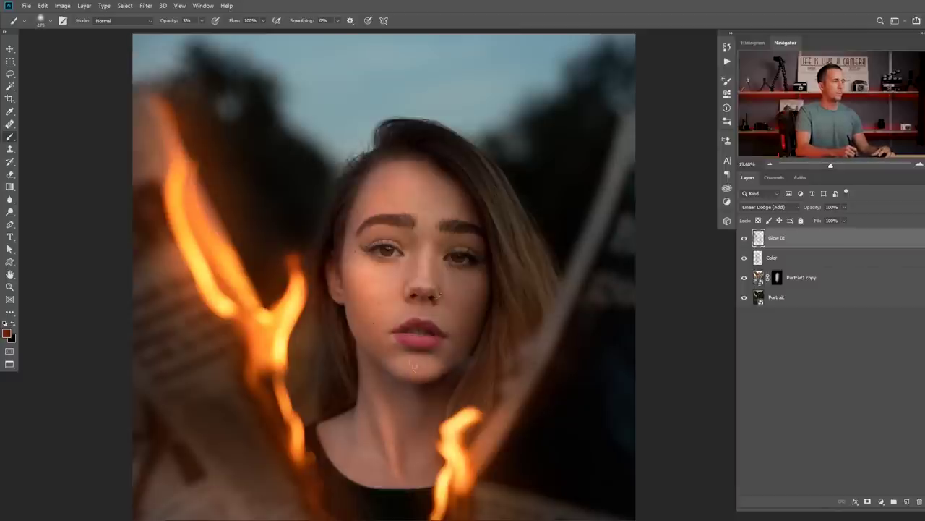
{"action": "scroll", "coordinate": [438, 374], "scroll_direction": "up", "scroll_amount": 3}
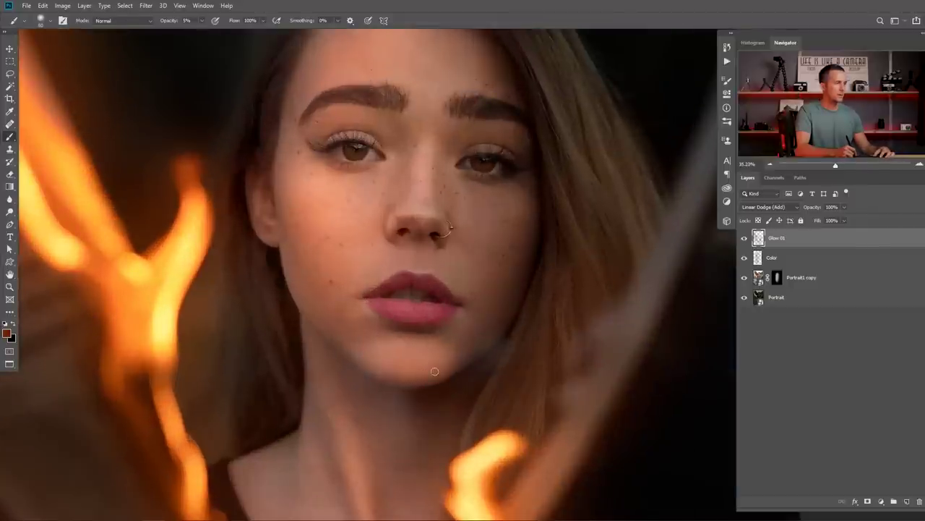
{"action": "left_click_drag", "start_coordinate": [407, 320], "coordinate": [408, 384]}
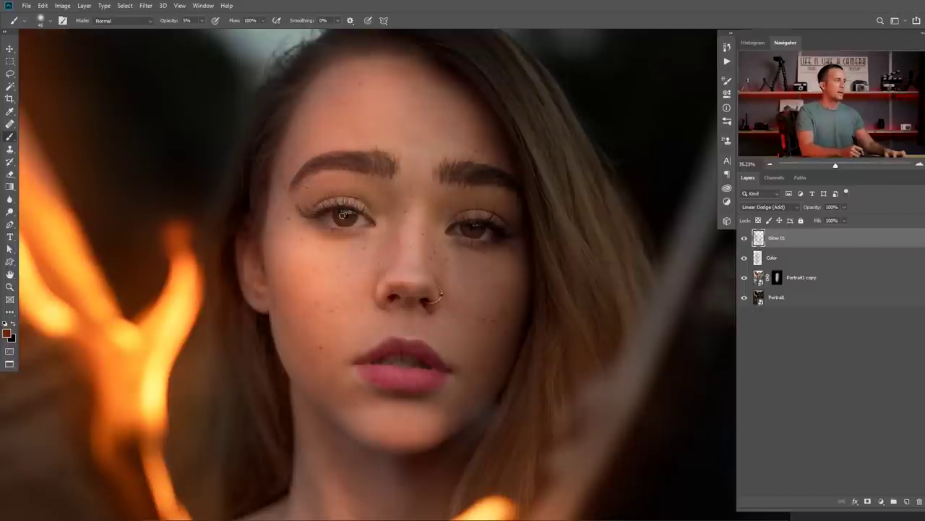
Set the foreground colour to orange #a24a09 and paint a small flame reflection in the iris nearest the large flame.
{"action": "scroll", "coordinate": [345, 214], "scroll_direction": "up", "scroll_amount": 4}
{"action": "scroll", "coordinate": [358, 219], "scroll_direction": "up", "scroll_amount": 2}
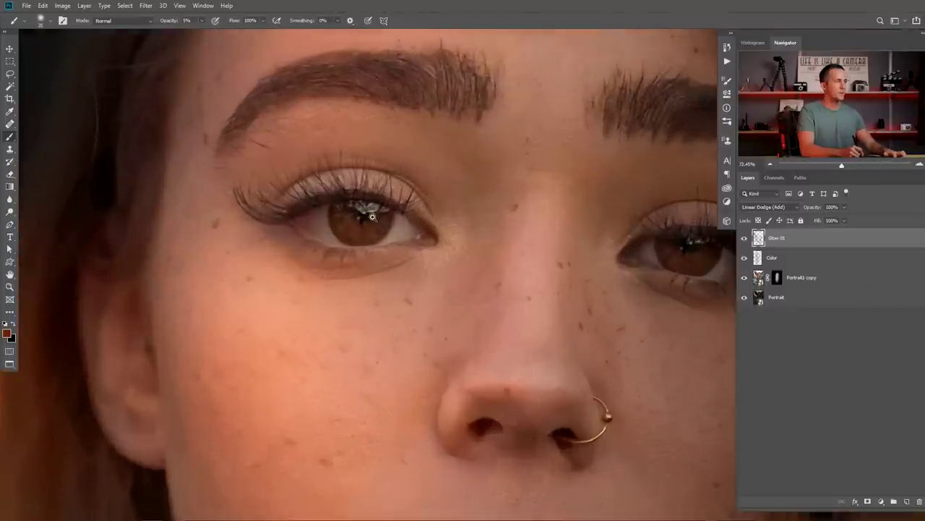
{"action": "left_click", "coordinate": [7, 333]}
{"action": "left_click", "coordinate": [609, 302]}
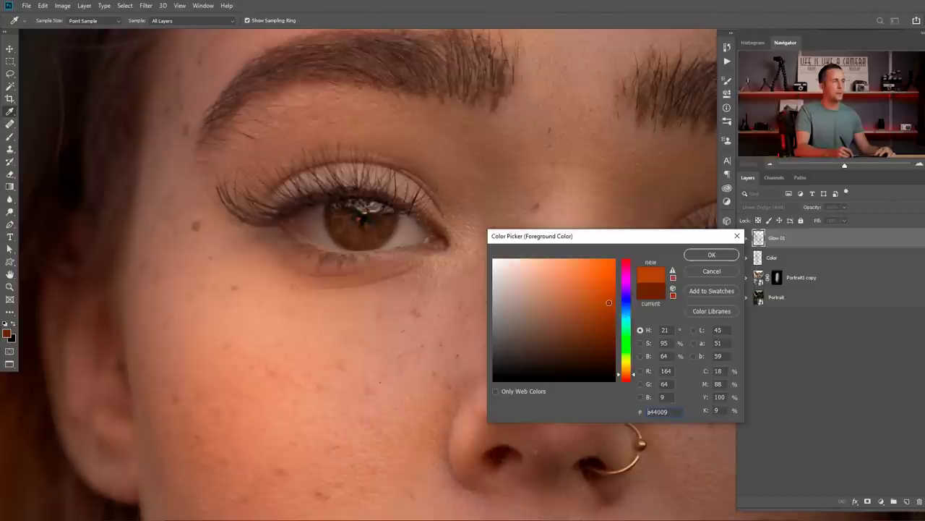
{"action": "left_click", "coordinate": [633, 373]}
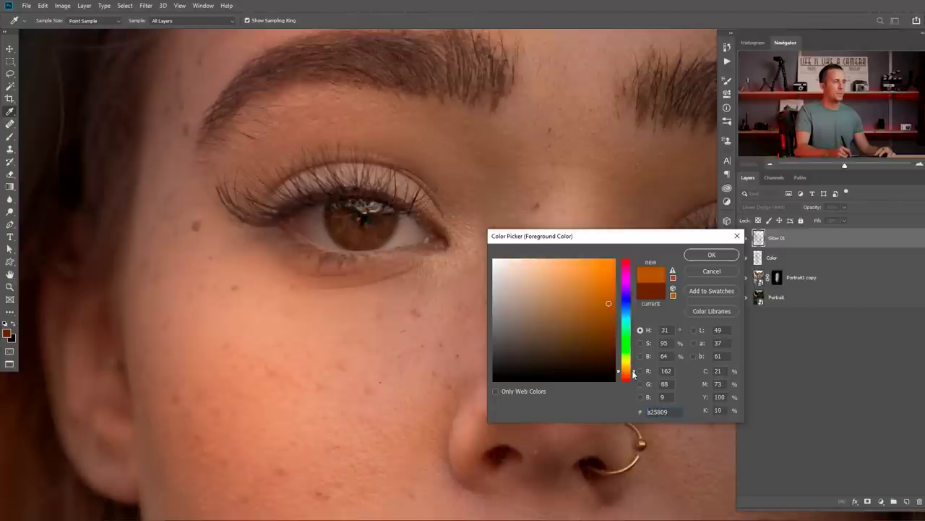
{"action": "left_click", "coordinate": [634, 372]}
{"action": "left_click", "coordinate": [711, 256]}
{"action": "key", "text": "b"}
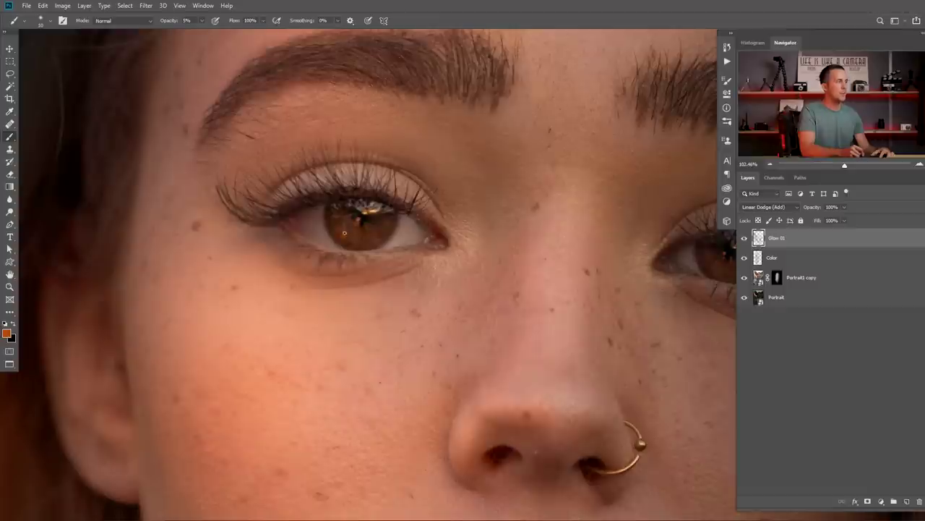
Brighten the orange foreground colour and paint small flame reflections in the irises of both eyes.
{"action": "left_click", "coordinate": [7, 334]}
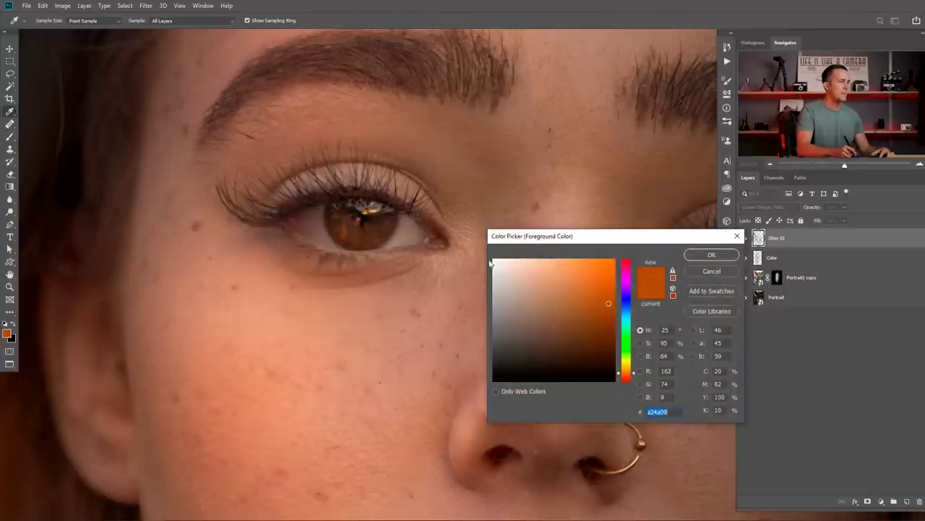
{"action": "left_click", "coordinate": [609, 287]}
{"action": "left_click", "coordinate": [710, 254]}
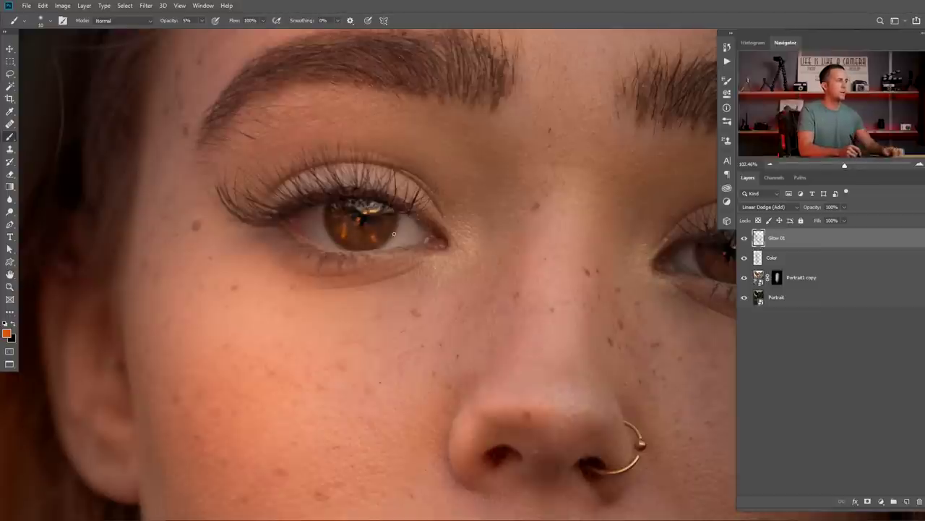
{"action": "scroll", "coordinate": [344, 228], "scroll_direction": "right", "scroll_amount": 5}
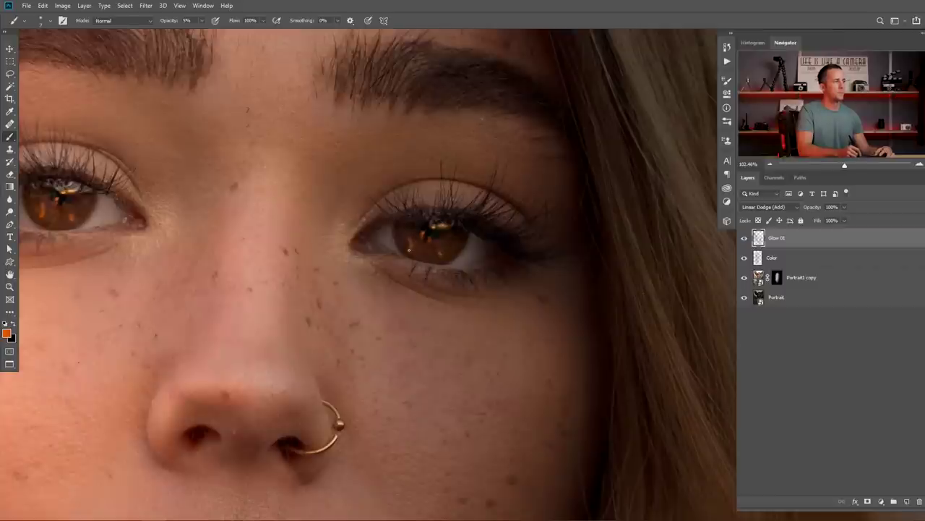
{"action": "left_click_drag", "start_coordinate": [426, 255], "coordinate": [387, 296]}
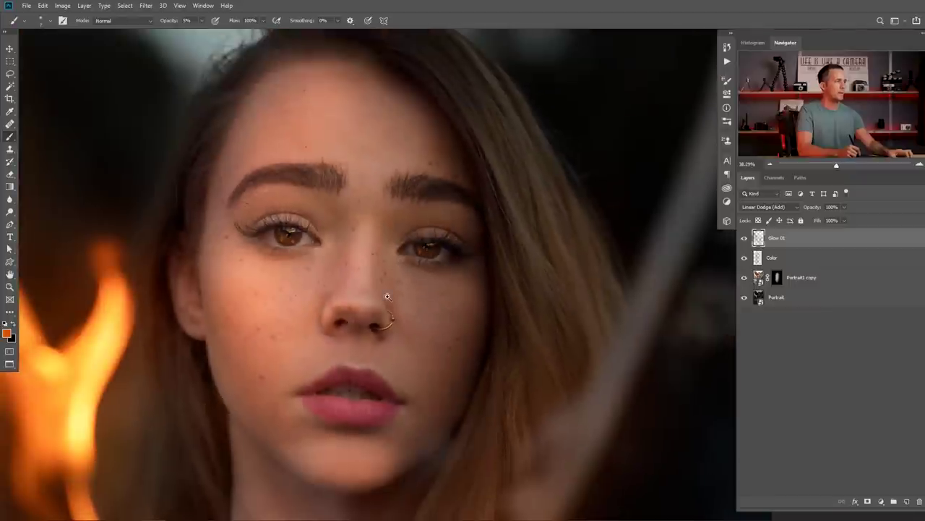
Set the foreground colour to a paler orange, #bc7744, and strengthen the reflections in both irises.
{"action": "scroll", "coordinate": [387, 297], "scroll_direction": "down", "scroll_amount": 4}
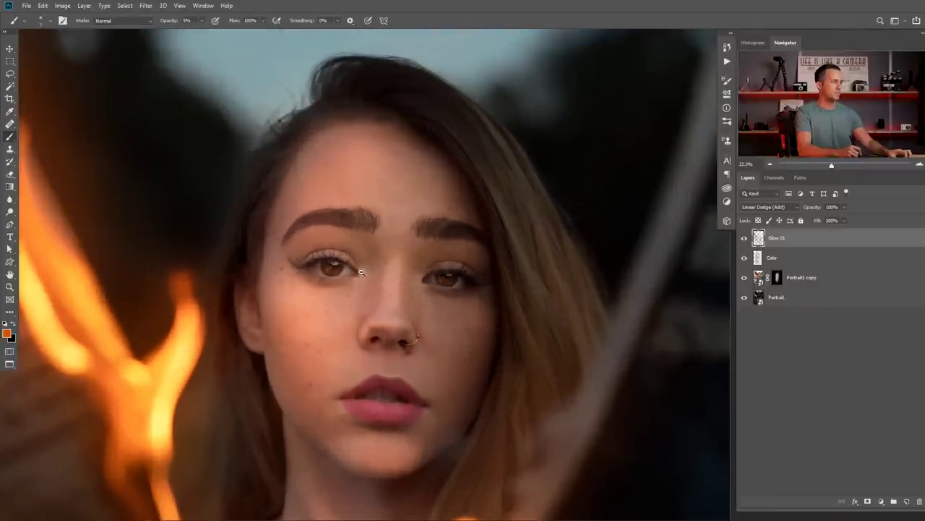
{"action": "scroll", "coordinate": [361, 272], "scroll_direction": "up", "scroll_amount": 2}
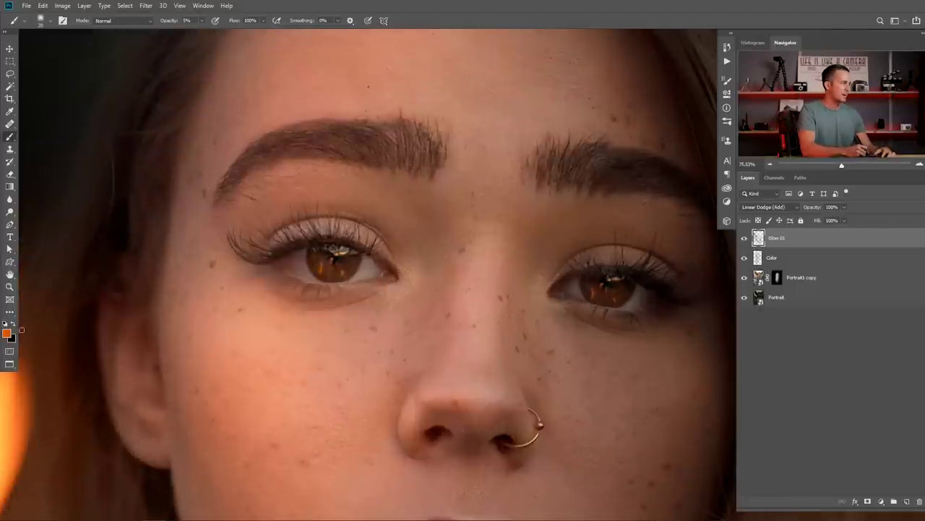
{"action": "left_click", "coordinate": [7, 333]}
{"action": "left_click", "coordinate": [596, 285]}
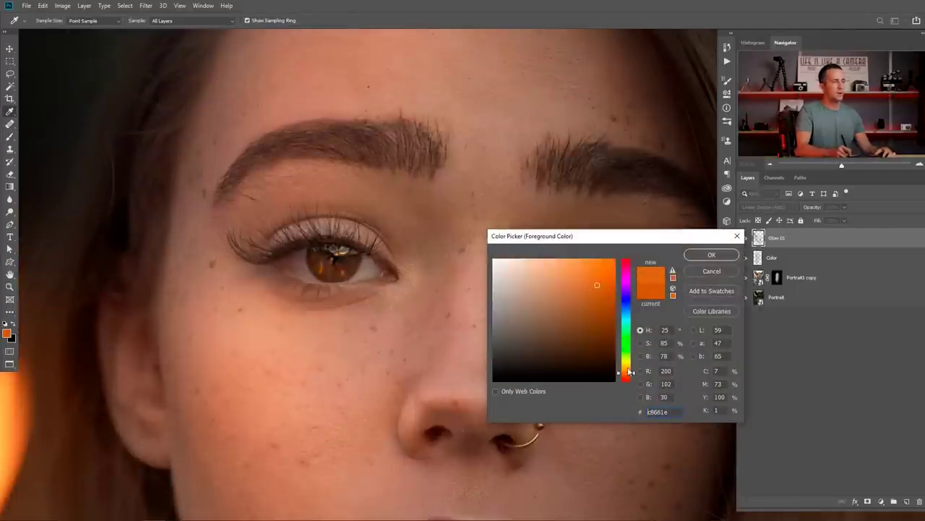
{"action": "left_click", "coordinate": [572, 291]}
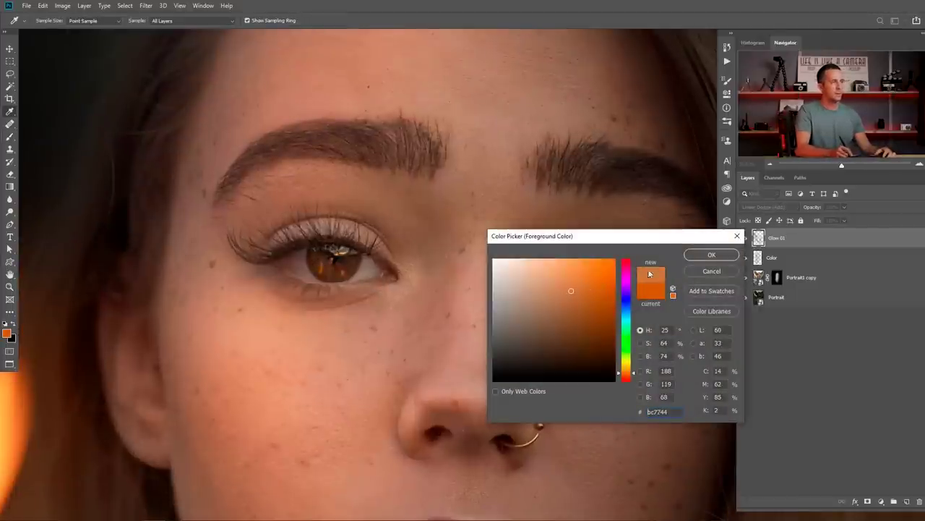
{"action": "left_click", "coordinate": [711, 255]}
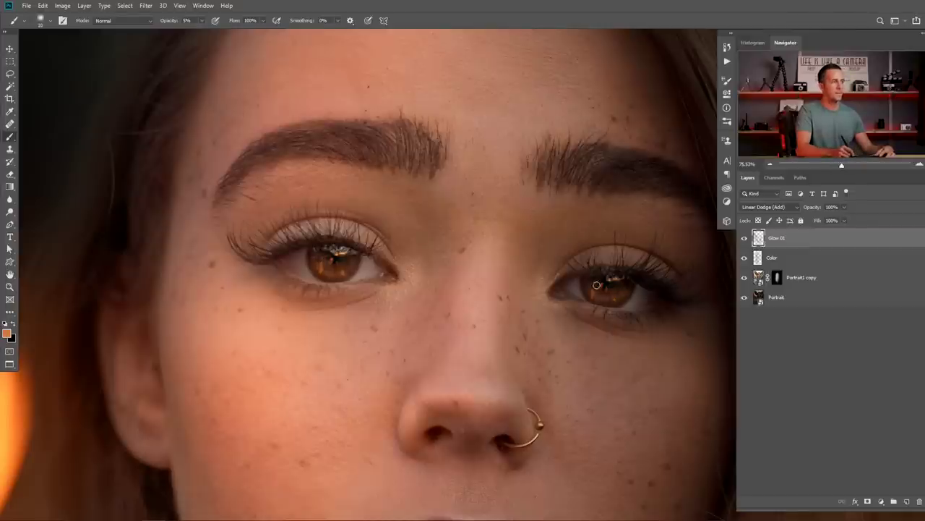
Compare the portrait with the Glow 01 layer hidden and shown, examining the face and eyes.
{"action": "key", "text": "ctrl+0"}
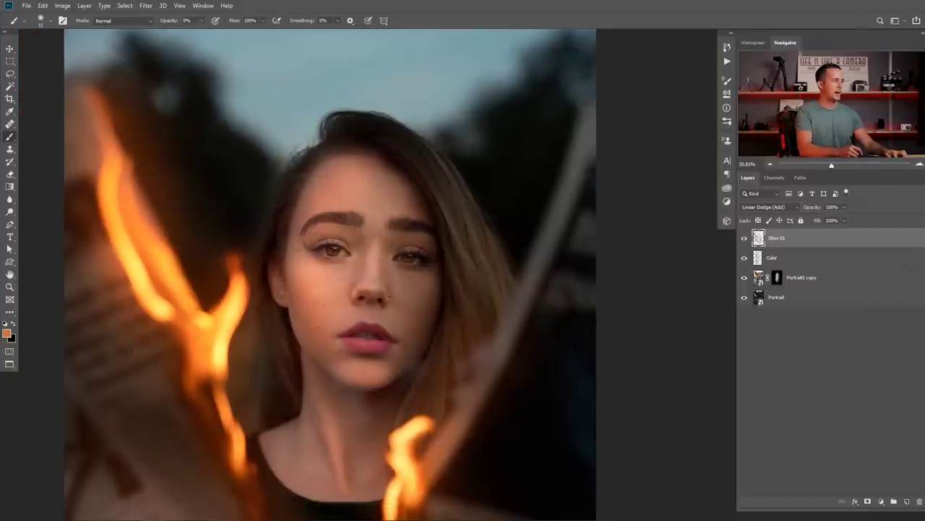
{"action": "left_click", "coordinate": [744, 239]}
{"action": "left_click", "coordinate": [744, 238]}
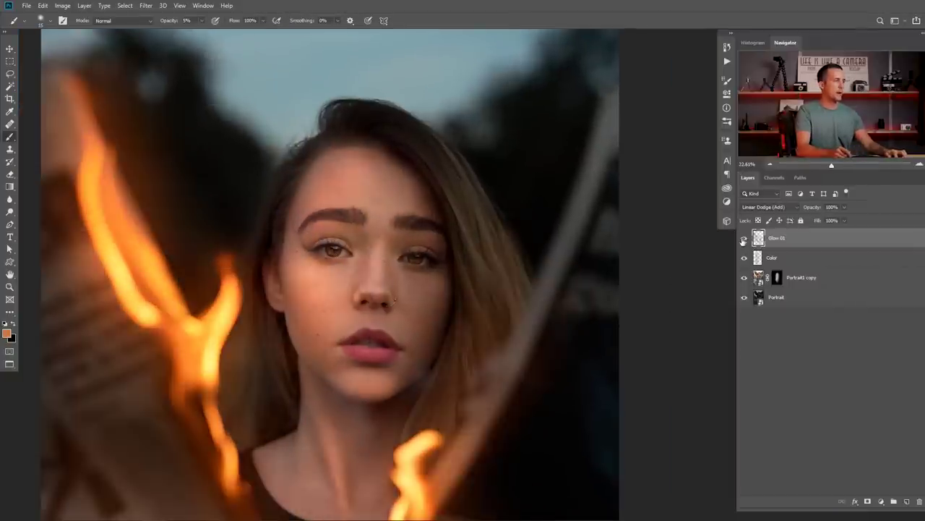
{"action": "key", "text": "ctrl+plus"}
{"action": "left_click", "coordinate": [746, 238]}
{"action": "left_click", "coordinate": [745, 239]}
{"action": "left_click_drag", "start_coordinate": [363, 260], "coordinate": [304, 260]}
{"action": "left_click_drag", "start_coordinate": [380, 290], "coordinate": [373, 239]}
{"action": "left_click_drag", "start_coordinate": [411, 262], "coordinate": [402, 261]}
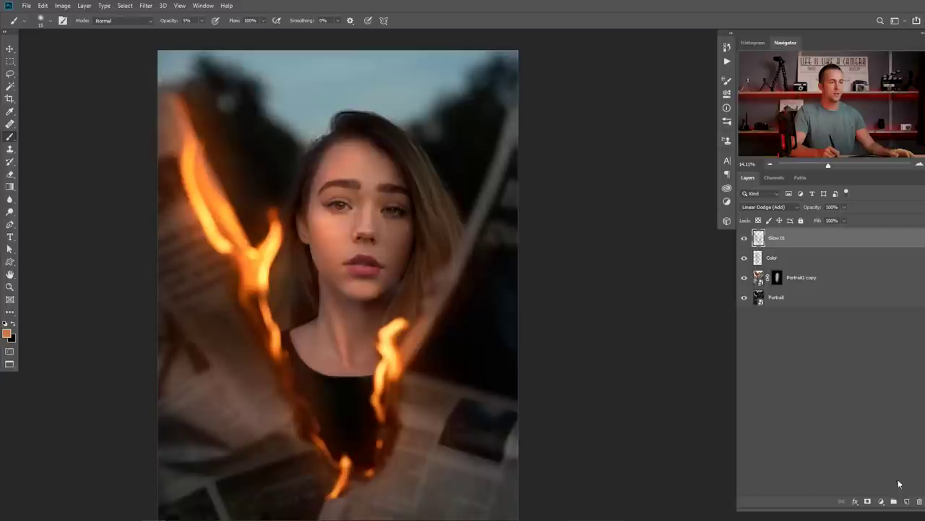
Add a new layer above Glow 01 and name it Glow 02.
{"action": "left_click", "coordinate": [907, 501]}
{"action": "double_click", "coordinate": [787, 232]}
{"action": "type", "text": "Glow 02"}
{"action": "key", "text": "Return"}
{"action": "scroll", "coordinate": [331, 237], "scroll_direction": "up", "scroll_amount": 1}
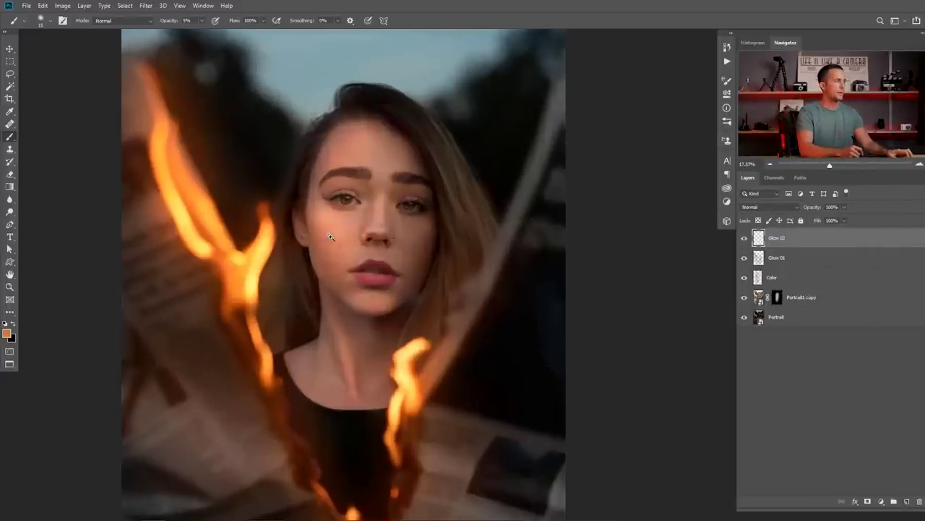
Set the foreground colour to the dark red-orange #832406 for the brush.
{"action": "left_click", "coordinate": [7, 334]}
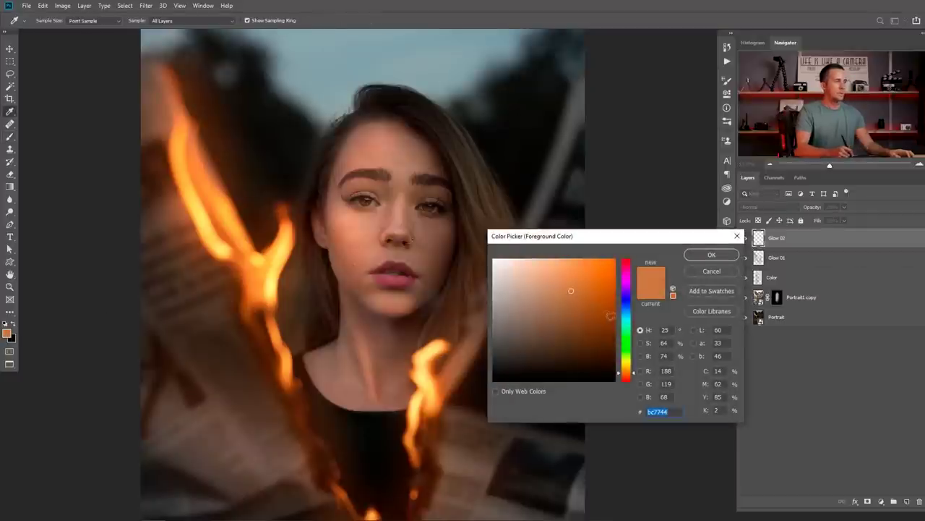
{"action": "left_click", "coordinate": [625, 376]}
{"action": "left_click_drag", "start_coordinate": [625, 377], "coordinate": [626, 379]}
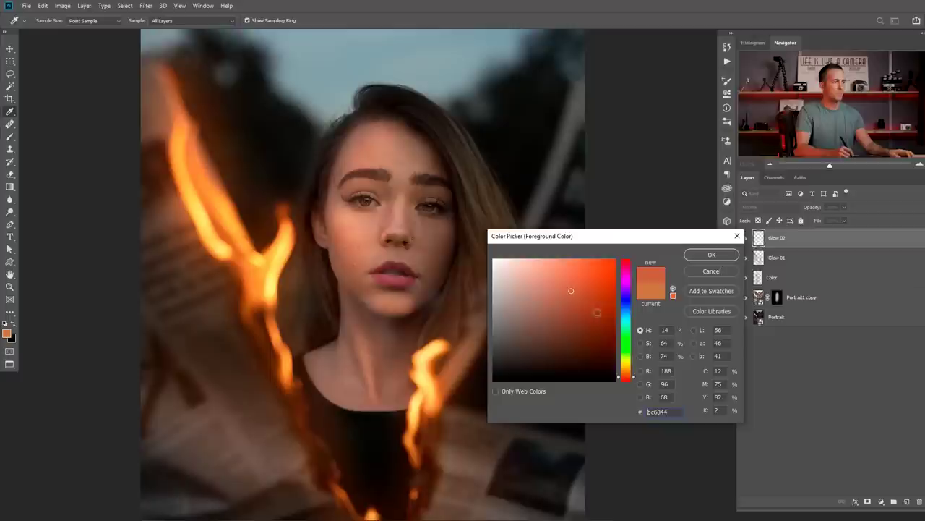
{"action": "left_click", "coordinate": [595, 303]}
{"action": "left_click_drag", "start_coordinate": [595, 305], "coordinate": [609, 319]}
{"action": "left_click", "coordinate": [711, 255]}
{"action": "key", "text": "b"}
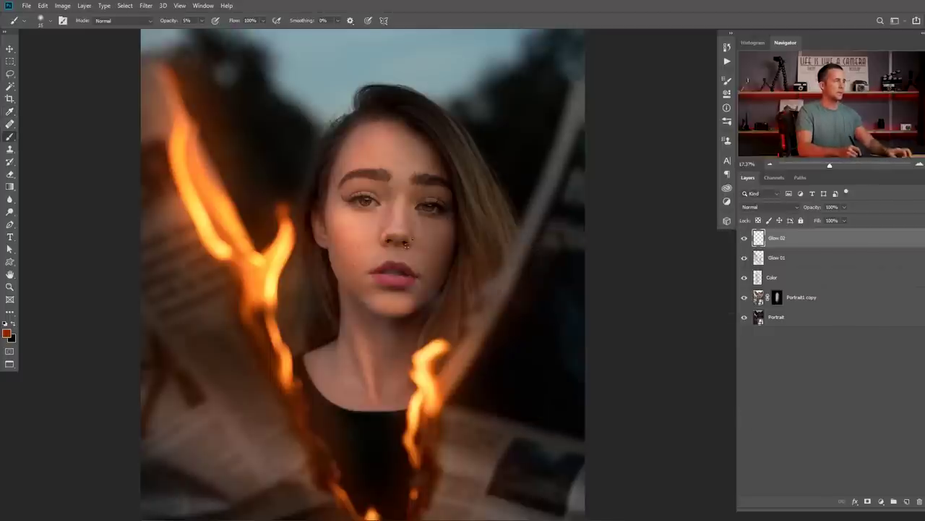
Paint a broad red-orange glow with a 900 px brush over the black top, the smaller flame and the hair above it.
{"action": "key", "text": "ctrl+0"}
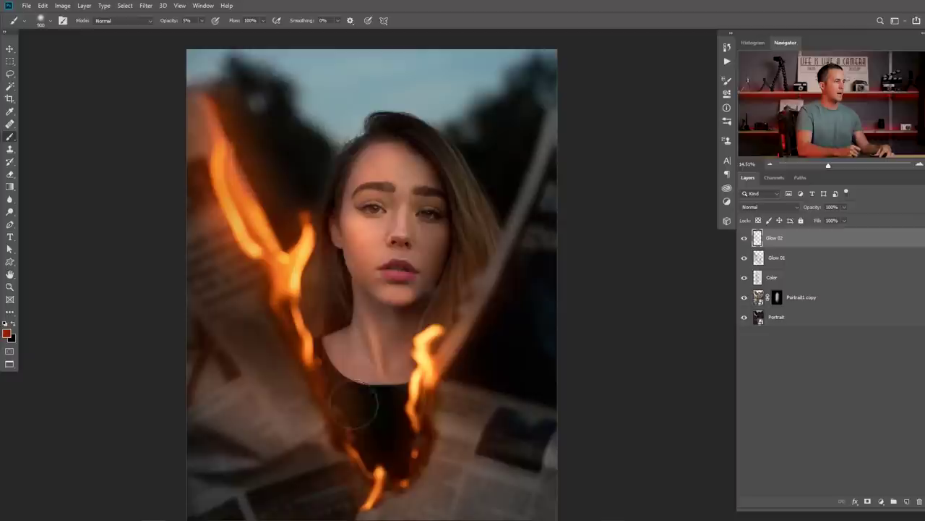
{"action": "left_click", "coordinate": [378, 435]}
{"action": "left_click", "coordinate": [413, 365]}
{"action": "left_click", "coordinate": [474, 309]}
{"action": "mouse_move", "coordinate": [448, 361]}
{"action": "left_mouse_down"}
{"action": "mouse_move", "coordinate": [482, 256]}
{"action": "mouse_move", "coordinate": [464, 185]}
{"action": "mouse_move", "coordinate": [471, 267]}
{"action": "mouse_move", "coordinate": [457, 161]}
{"action": "mouse_move", "coordinate": [460, 291]}
{"action": "left_mouse_up"}
Reduce the brush to 400 px and paint a soft red-orange glow along the chin and jaw.
{"action": "key", "text": "bracketleft"}
{"action": "key", "text": "bracketleft"}
{"action": "key", "text": "bracketleft"}
{"action": "key", "text": "bracketleft"}
{"action": "key", "text": "bracketleft"}
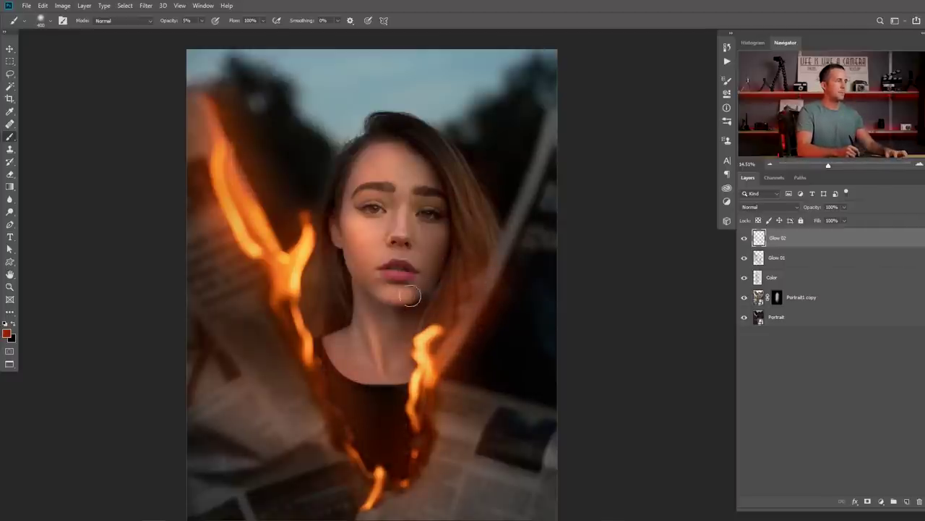
{"action": "left_click_drag", "start_coordinate": [394, 302], "coordinate": [421, 300]}
{"action": "key", "text": "bracketleft"}
{"action": "key", "text": "bracketleft"}
{"action": "key", "text": "bracketleft"}
{"action": "key", "text": "bracketleft"}
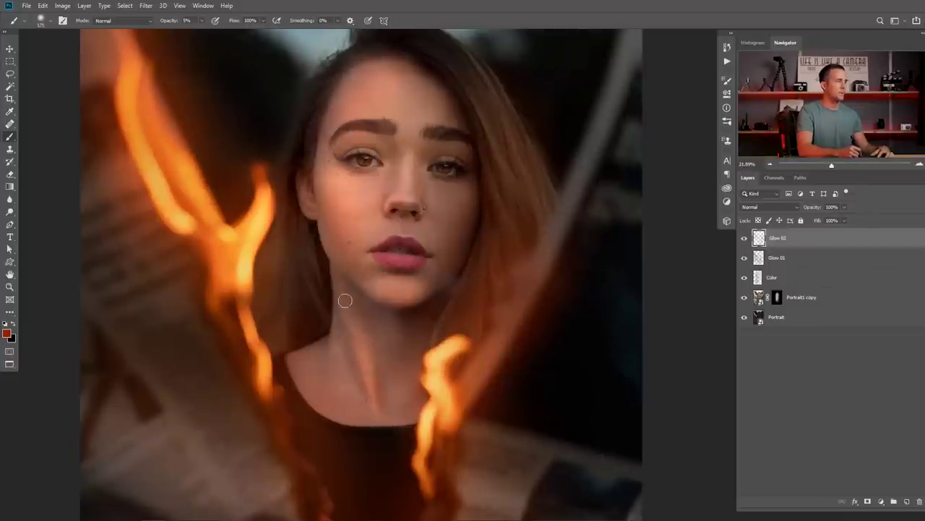
Blend the red-orange glow into the hair beside the large flame and around the face, varying the brush between 600 and 1000 px.
{"action": "key", "text": "bracketright"}
{"action": "key", "text": "bracketright"}
{"action": "key", "text": "bracketright"}
{"action": "key", "text": "bracketright"}
{"action": "key", "text": "bracketright"}
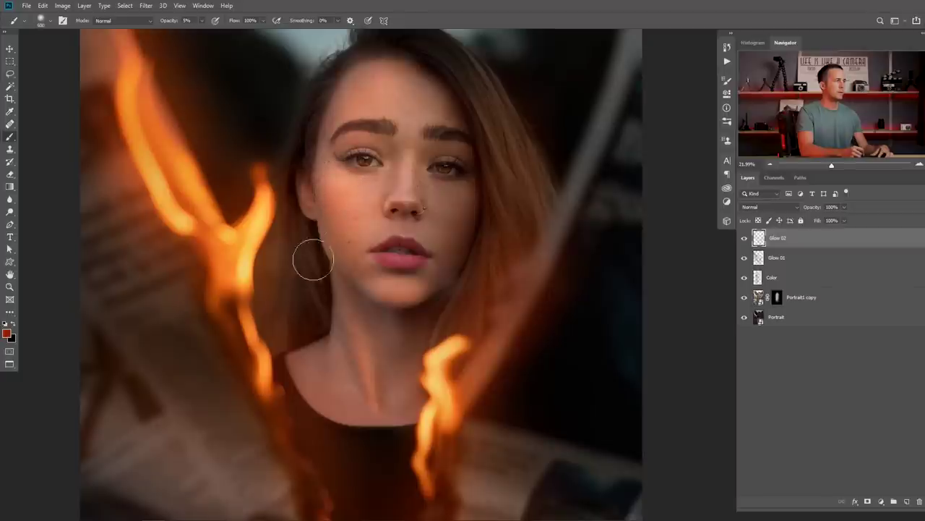
{"action": "key", "text": "bracketright"}
{"action": "key", "text": "bracketright"}
{"action": "key", "text": "bracketright"}
{"action": "key", "text": "bracketright"}
{"action": "key", "text": "bracketright"}
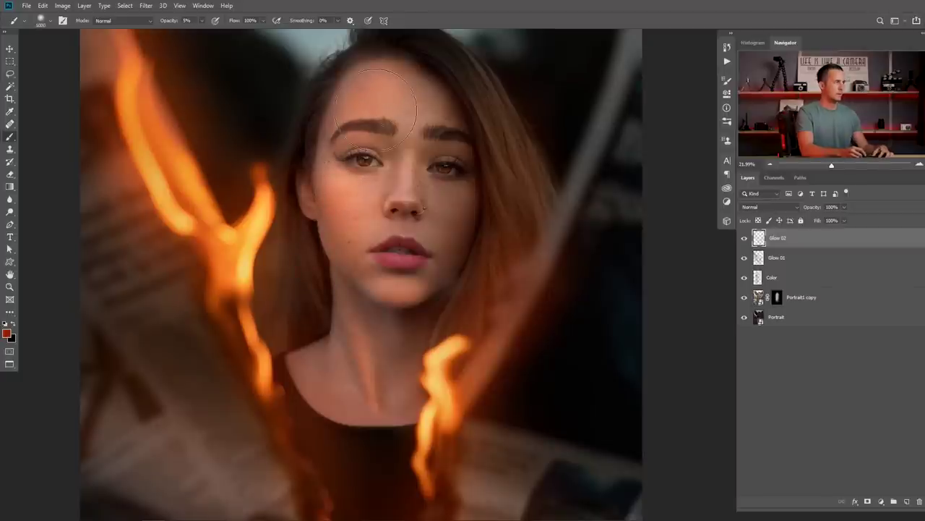
{"action": "scroll", "coordinate": [367, 249], "scroll_direction": "down", "scroll_amount": 3}
{"action": "key", "text": "bracketleft"}
{"action": "key", "text": "bracketleft"}
{"action": "key", "text": "bracketleft"}
{"action": "key", "text": "bracketleft"}
{"action": "key", "text": "bracketleft"}
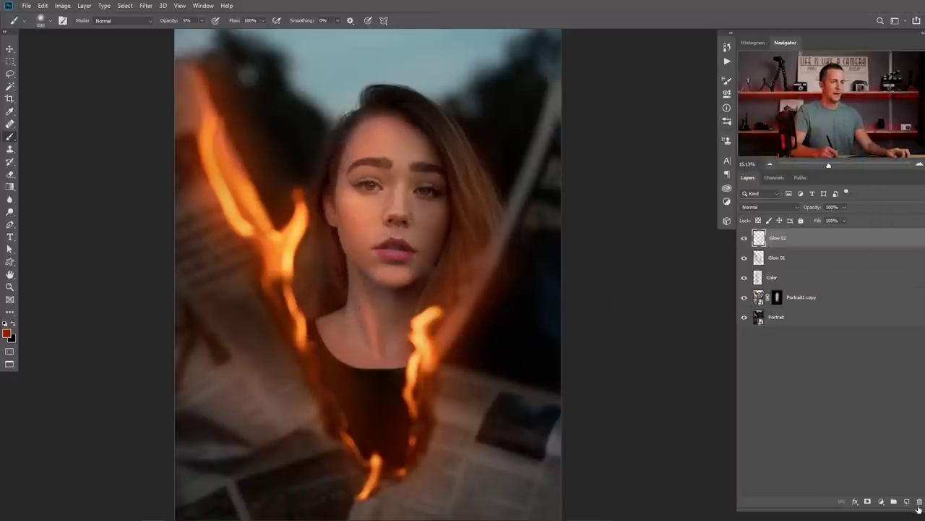
Add another layer on top, set Glow 02 to Linear Dodge (Add), and compare the image with Glow 02 hidden and shown.
{"action": "left_click", "coordinate": [906, 501]}
{"action": "left_click", "coordinate": [764, 259]}
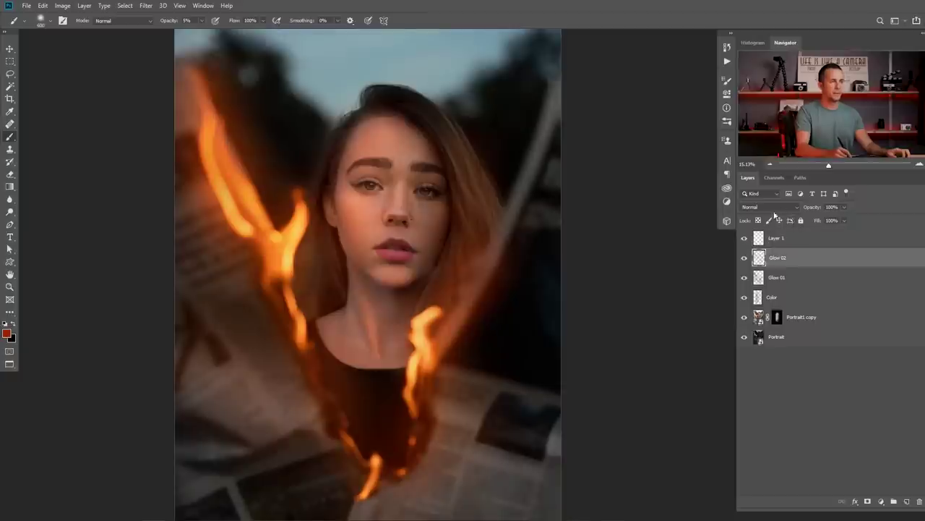
{"action": "left_click", "coordinate": [768, 206]}
{"action": "left_click", "coordinate": [761, 297]}
{"action": "left_click", "coordinate": [744, 257]}
{"action": "left_click", "coordinate": [744, 257]}
Set the new top layer's blend mode to Linear Dodge (Add) and name it Glow 03.
{"action": "left_click", "coordinate": [764, 238]}
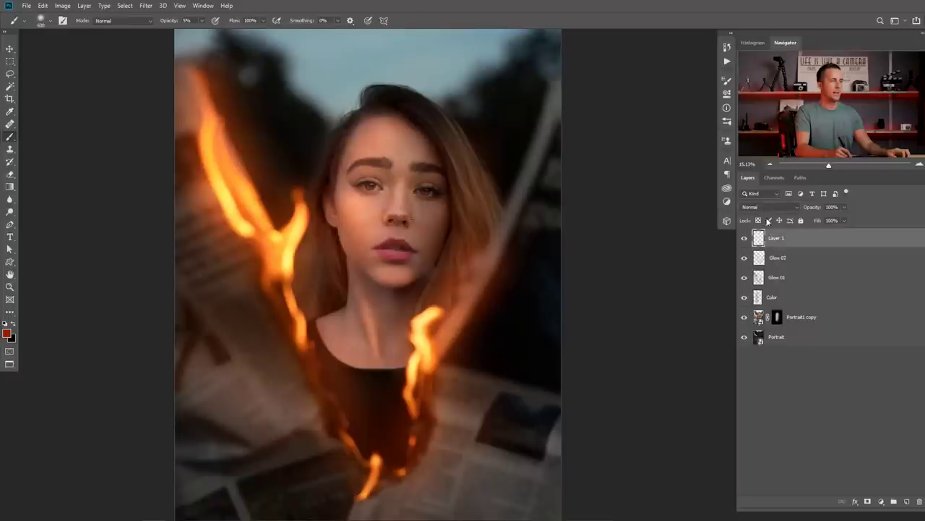
{"action": "left_click", "coordinate": [768, 207]}
{"action": "left_click", "coordinate": [761, 298]}
{"action": "double_click", "coordinate": [776, 238]}
{"action": "type", "text": "Glow"}
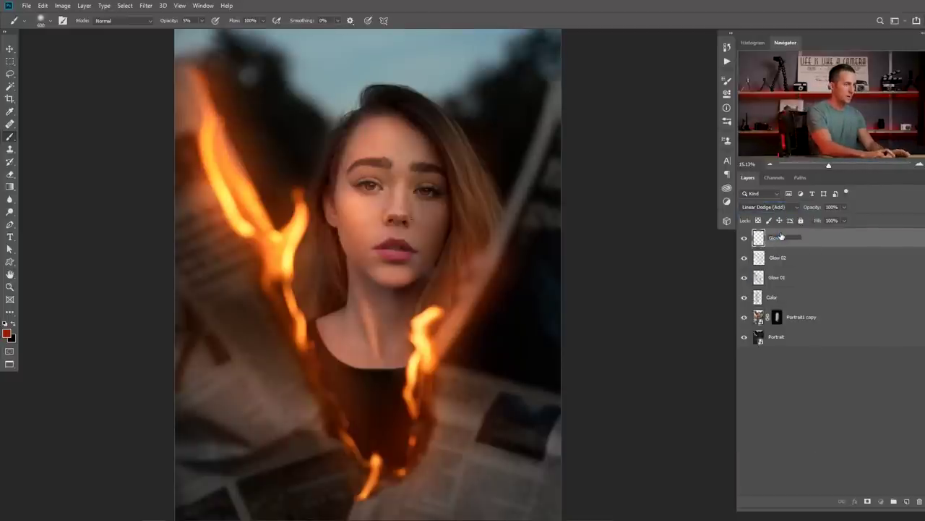
{"action": "type", "text": " 03"}
{"action": "key", "text": "Return"}
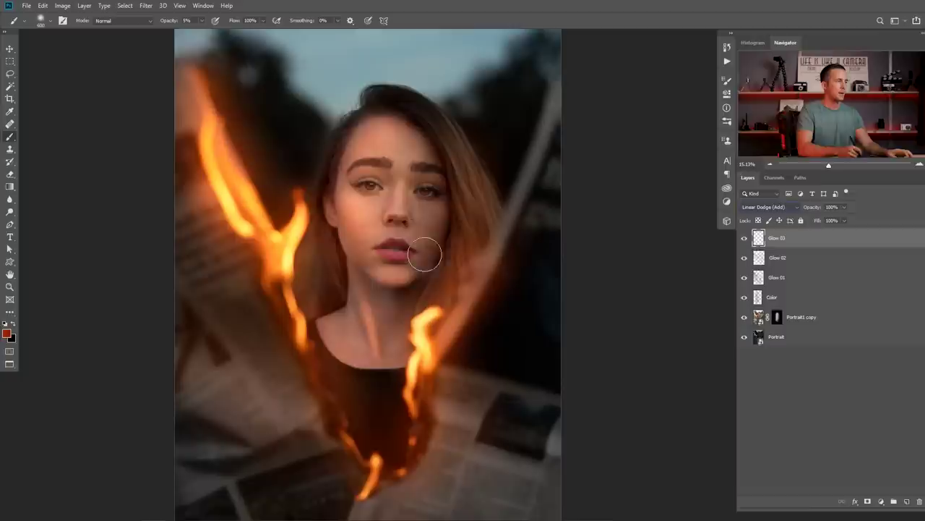
Set the foreground colour to the brighter orange #be520a for the brush.
{"action": "left_click", "coordinate": [7, 334]}
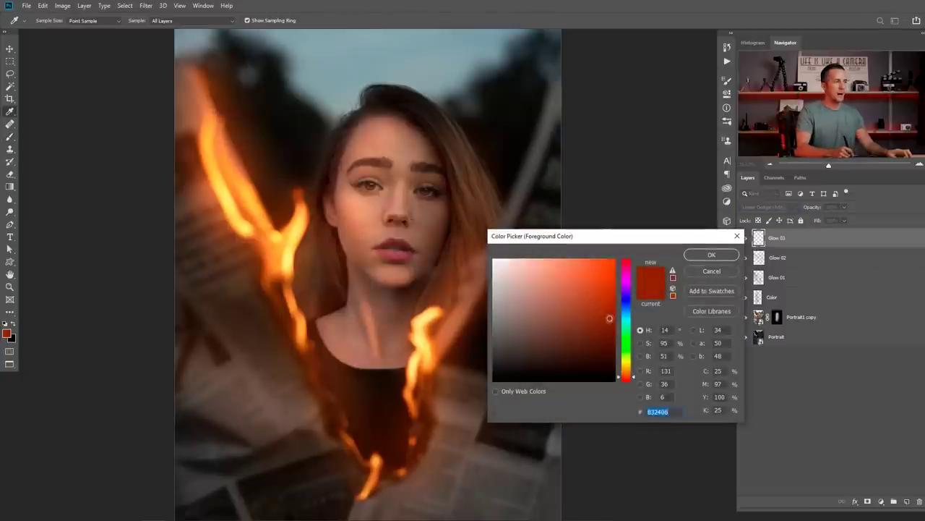
{"action": "type", "text": "b2340d"}
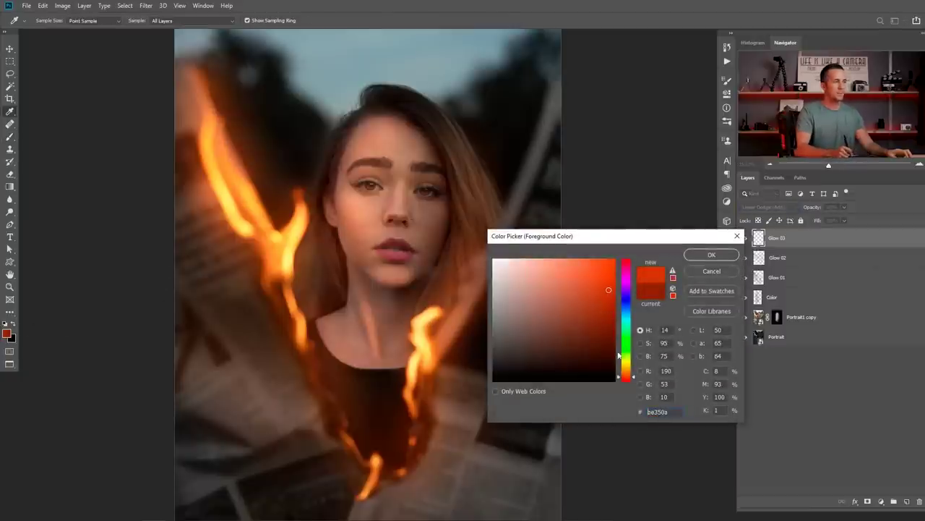
{"action": "left_click_drag", "start_coordinate": [620, 377], "coordinate": [626, 366]}
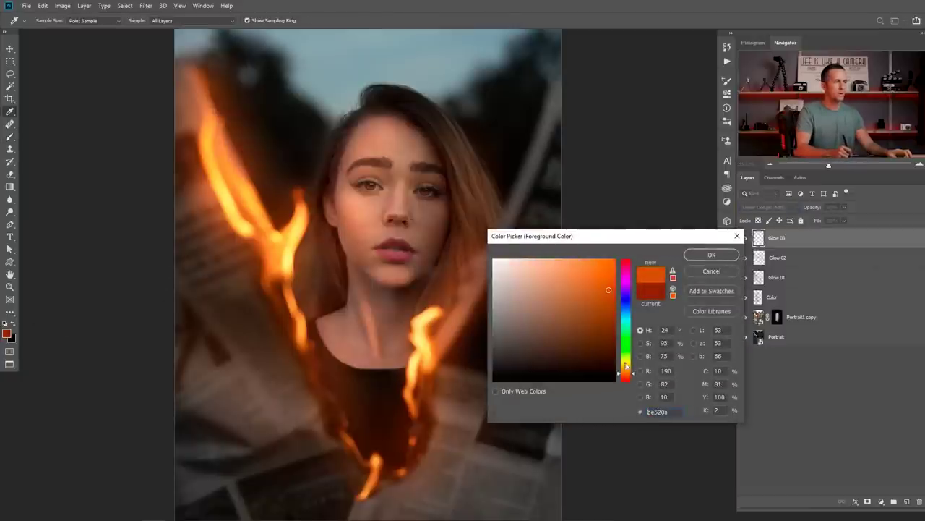
{"action": "left_click", "coordinate": [695, 254]}
{"action": "key", "text": "b"}
Paint soft orange highlights on the face down to the chin on Glow 03, varying the brush size to fit each area.
{"action": "scroll", "coordinate": [361, 177], "scroll_direction": "up", "scroll_amount": 2}
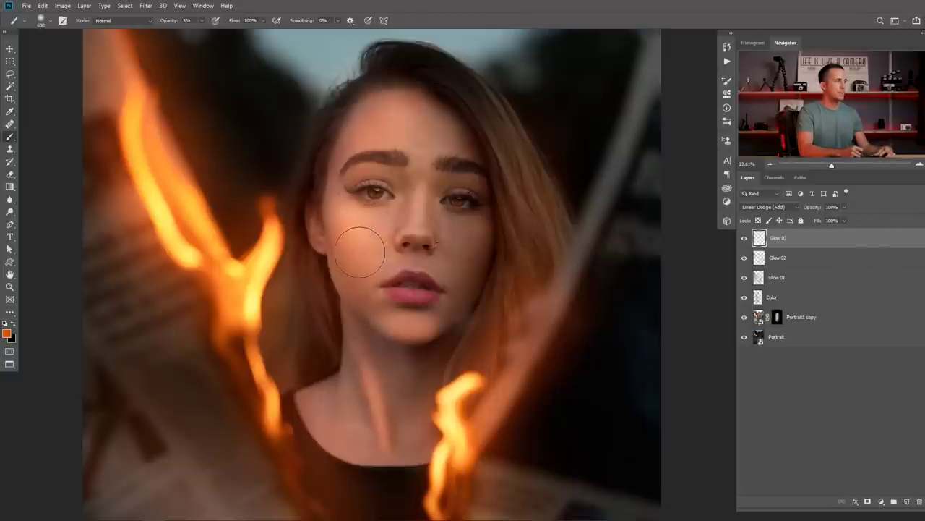
{"action": "key", "text": "bracketleft"}
{"action": "key", "text": "bracketleft"}
{"action": "key", "text": "bracketleft"}
{"action": "key", "text": "bracketleft"}
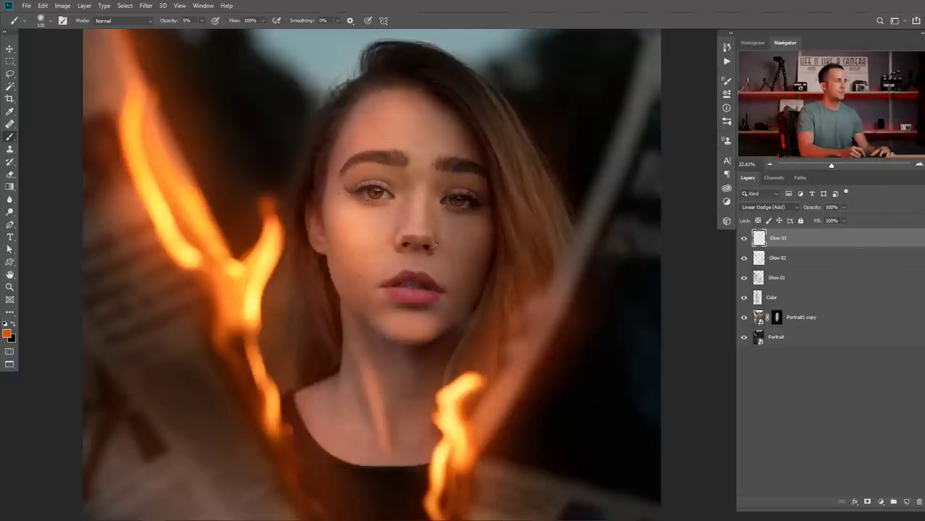
{"action": "key", "text": "bracketright"}
{"action": "key", "text": "bracketright"}
{"action": "key", "text": "bracketright"}
Extend the orange glow over the neck and beside the large flame, enlarging the brush from 300 to 700 px.
{"action": "key", "text": "bracketright"}
{"action": "key", "text": "bracketright"}
{"action": "key", "text": "bracketleft"}
{"action": "key", "text": "bracketleft"}
{"action": "key", "text": "bracketleft"}
{"action": "key", "text": "bracketleft"}
{"action": "key", "text": "bracketleft"}
{"action": "key", "text": "bracketleft"}
{"action": "left_click_drag", "start_coordinate": [422, 334], "coordinate": [444, 333]}
{"action": "key", "text": "bracketright"}
{"action": "key", "text": "bracketright"}
{"action": "key", "text": "bracketright"}
{"action": "key", "text": "bracketright"}
{"action": "key", "text": "bracketright"}
{"action": "key", "text": "bracketright"}
{"action": "key", "text": "bracketright"}
{"action": "key", "text": "bracketright"}
{"action": "key", "text": "bracketleft"}
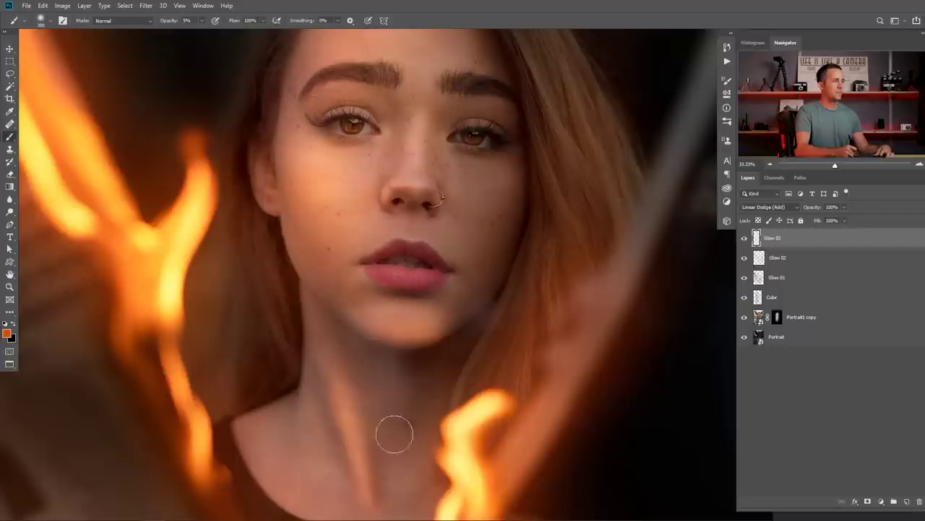
{"action": "key", "text": "bracketright"}
{"action": "key", "text": "bracketright"}
{"action": "key", "text": "bracketright"}
{"action": "scroll", "coordinate": [355, 382], "scroll_direction": "down", "scroll_amount": 2}
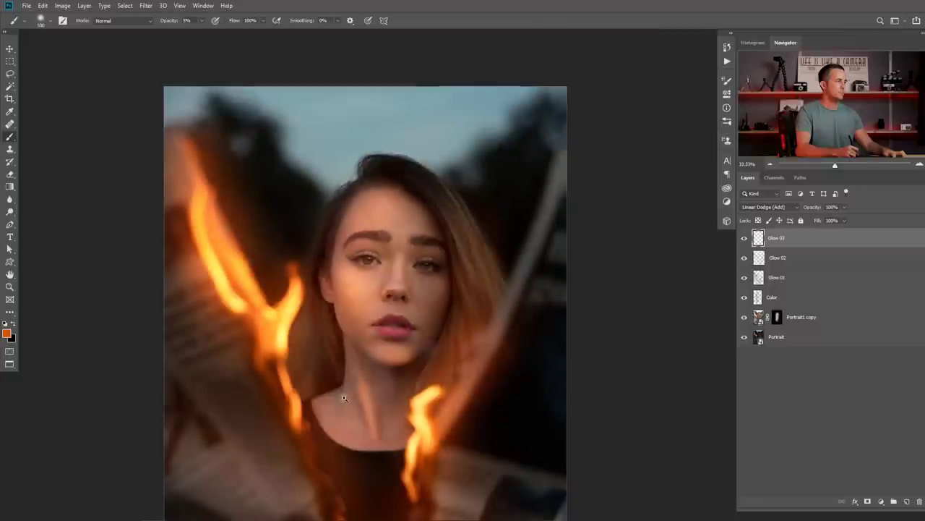
{"action": "left_click_drag", "start_coordinate": [195, 189], "coordinate": [186, 168]}
{"action": "key", "text": "bracketright"}
Brush orange glow over the dark shirt between the flames and around the neck with a larger soft brush.
{"action": "mouse_move", "coordinate": [321, 474]}
{"action": "left_mouse_down"}
{"action": "mouse_move", "coordinate": [347, 490]}
{"action": "mouse_move", "coordinate": [304, 352]}
{"action": "left_mouse_up"}
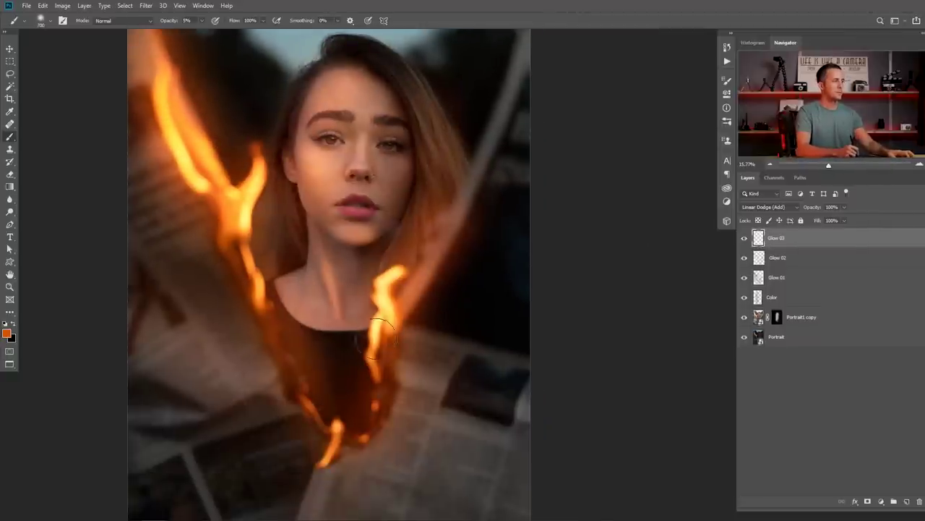
{"action": "key", "text": "bracketright"}
{"action": "key", "text": "bracketright"}
{"action": "key", "text": "bracketright"}
{"action": "key", "text": "bracketright"}
{"action": "mouse_move", "coordinate": [340, 395]}
{"action": "left_mouse_down"}
{"action": "mouse_move", "coordinate": [334, 300]}
{"action": "mouse_move", "coordinate": [317, 353]}
{"action": "mouse_move", "coordinate": [350, 401]}
{"action": "mouse_move", "coordinate": [378, 405]}
{"action": "mouse_move", "coordinate": [362, 333]}
{"action": "left_mouse_up"}
{"action": "left_click_drag", "start_coordinate": [323, 264], "coordinate": [316, 381]}
{"action": "left_click_drag", "start_coordinate": [300, 269], "coordinate": [360, 273]}
{"action": "key", "text": "bracketleft"}
{"action": "key", "text": "bracketleft"}
{"action": "key", "text": "bracketleft"}
{"action": "key", "text": "bracketleft"}
{"action": "key", "text": "bracketleft"}
{"action": "key", "text": "bracketleft"}
{"action": "key", "text": "bracketleft"}
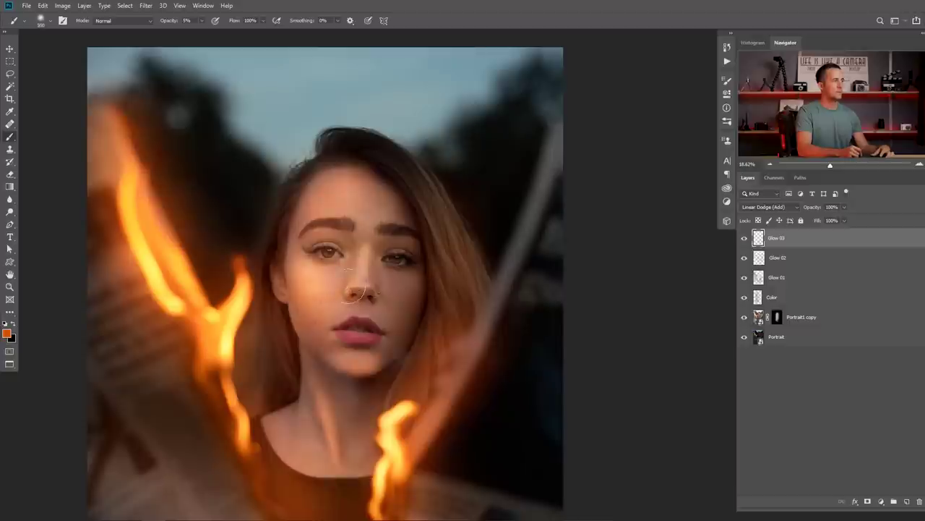
Darken the foreground colour to #913909 and dab it onto the cheek facing the large flame.
{"action": "left_click", "coordinate": [7, 333]}
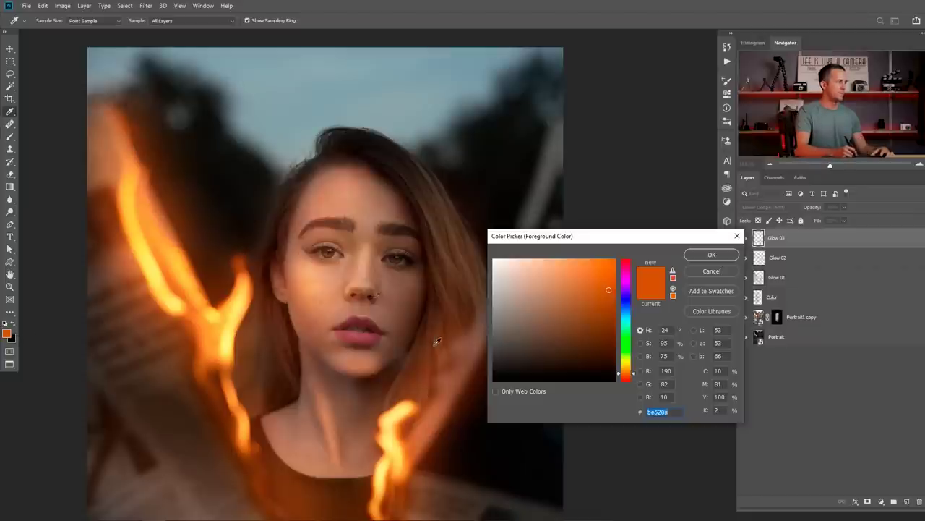
{"action": "left_click_drag", "start_coordinate": [609, 290], "coordinate": [608, 312]}
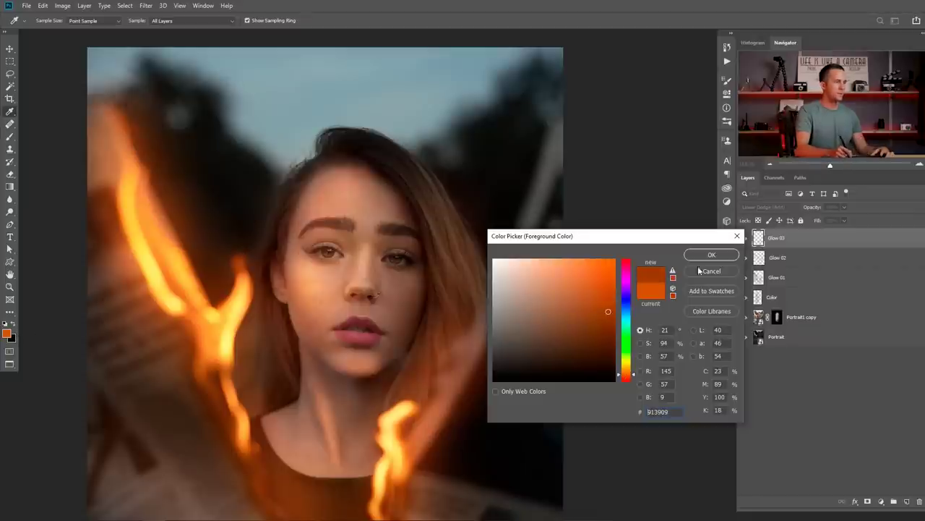
{"action": "left_click", "coordinate": [710, 254]}
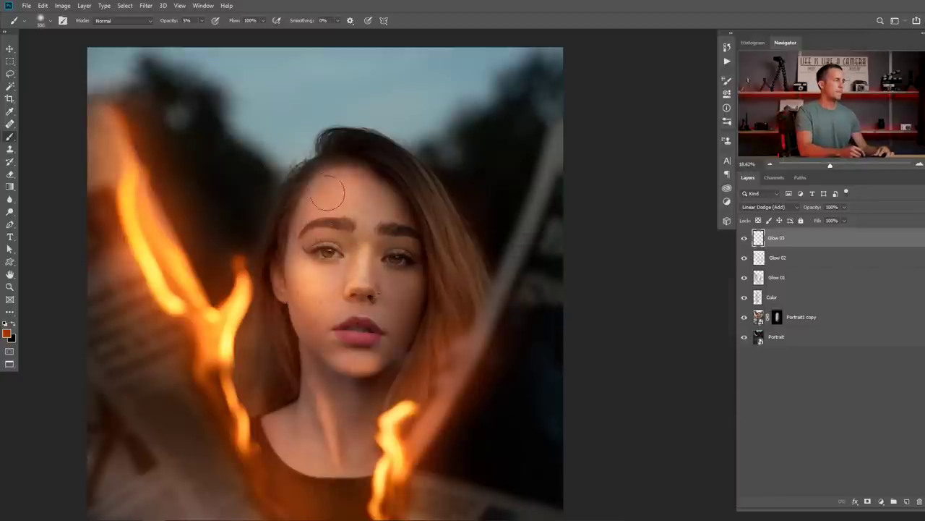
{"action": "left_click", "coordinate": [306, 286]}
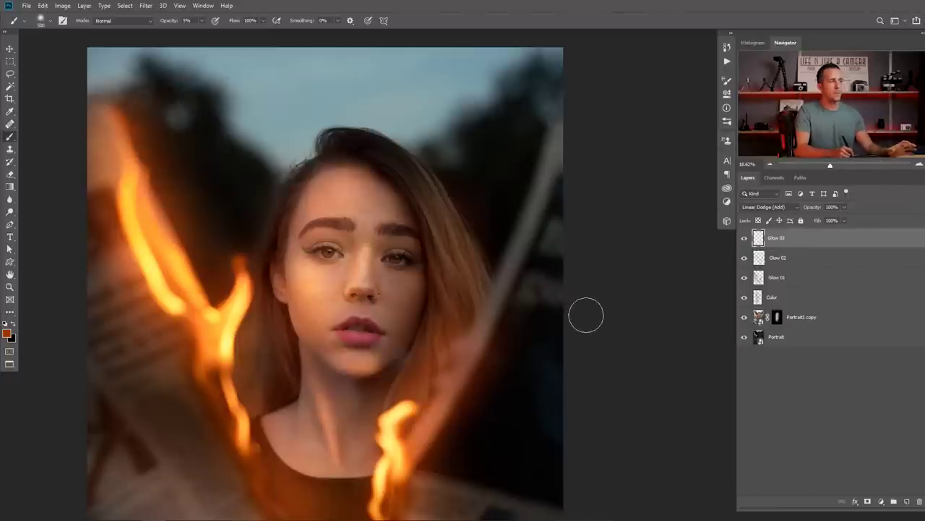
Open the blending options of Glow 03 and split the dark Blend If slider for the underlying layer to 74/194.
{"action": "right_click", "coordinate": [810, 236]}
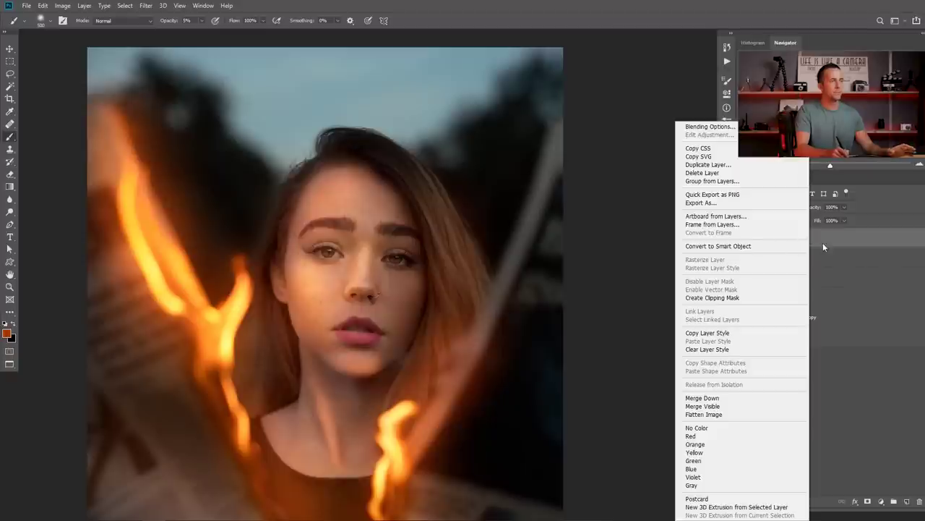
{"action": "left_click", "coordinate": [821, 243]}
{"action": "double_click", "coordinate": [819, 242]}
{"action": "left_click_drag", "start_coordinate": [723, 287], "coordinate": [597, 266]}
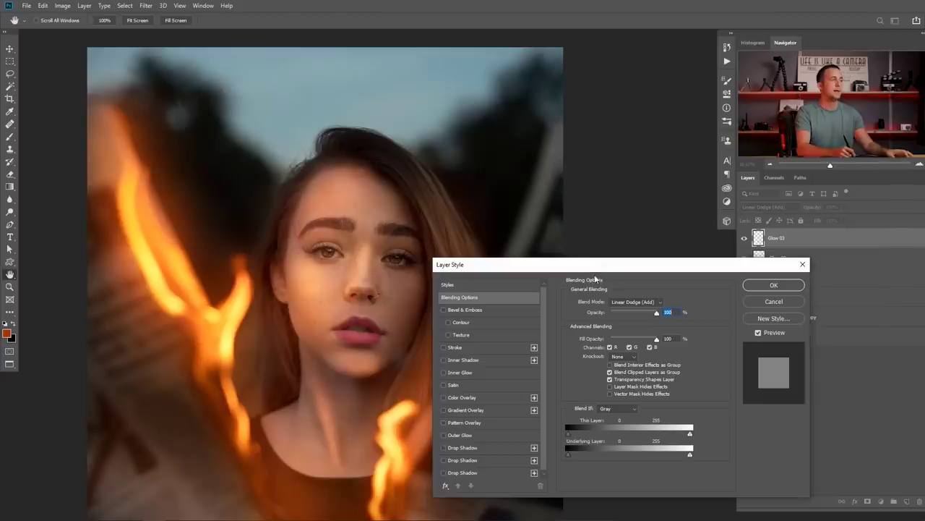
{"action": "key", "text": "alt"}
{"action": "mouse_move", "coordinate": [565, 450]}
{"action": "left_mouse_down"}
{"action": "mouse_move", "coordinate": [605, 451]}
{"action": "mouse_move", "coordinate": [580, 451]}
{"action": "left_mouse_up"}
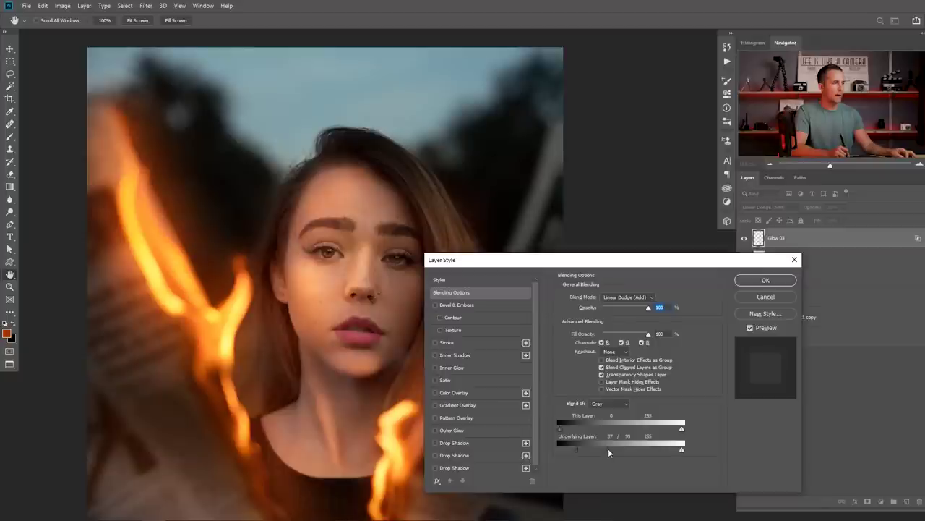
{"action": "left_click_drag", "start_coordinate": [642, 449], "coordinate": [636, 450]}
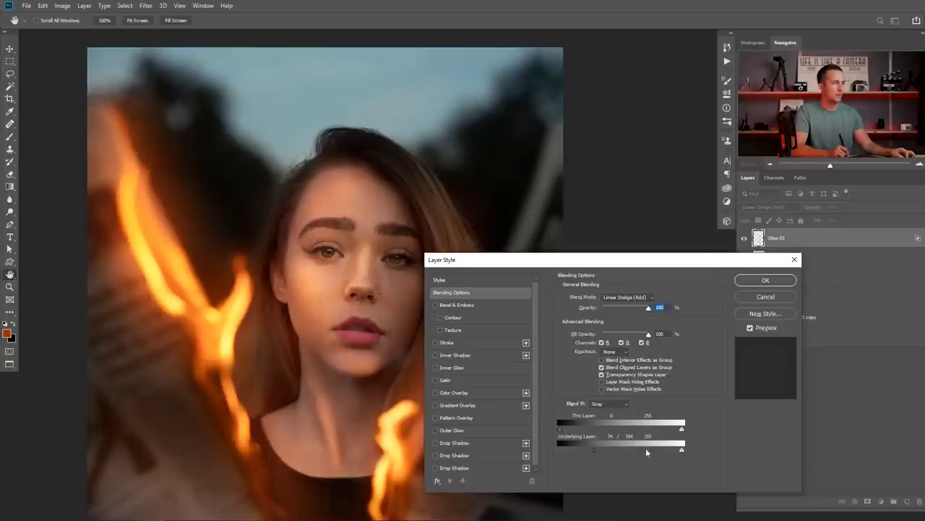
Compare Glow 03 with the preview off and on, refine the dark Underlying Layer split to 27/170, and return to the brush.
{"action": "left_click", "coordinate": [750, 329]}
{"action": "left_click", "coordinate": [750, 328]}
{"action": "left_click", "coordinate": [750, 328]}
{"action": "left_click", "coordinate": [749, 330]}
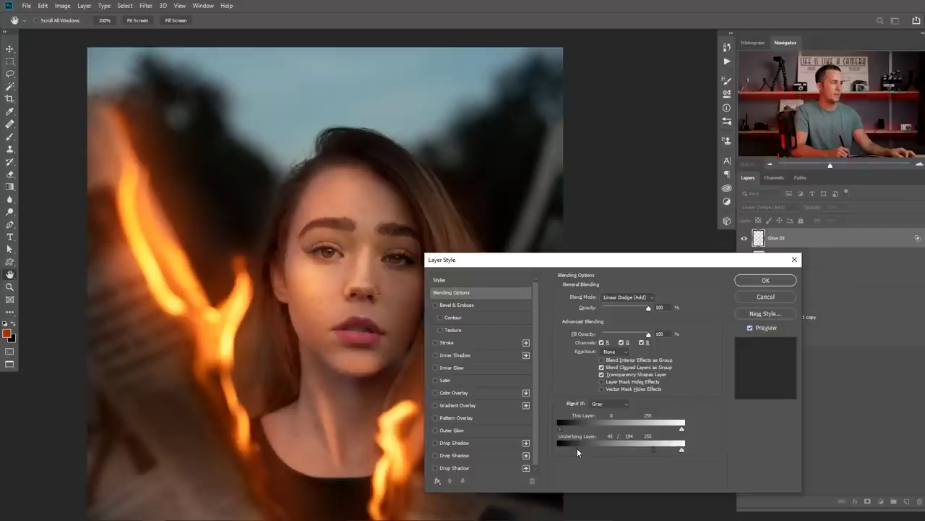
{"action": "left_click_drag", "start_coordinate": [575, 450], "coordinate": [571, 449]}
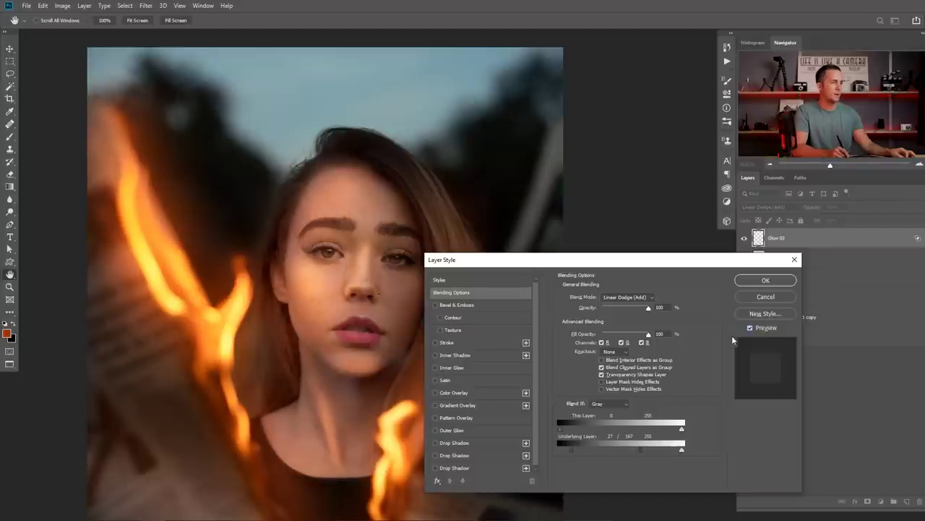
{"action": "left_click", "coordinate": [750, 327]}
{"action": "left_click", "coordinate": [752, 327]}
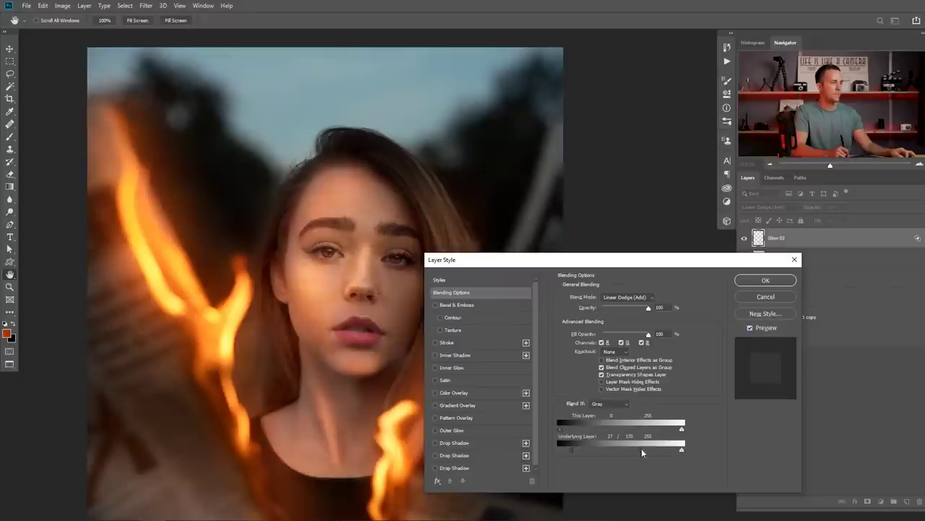
{"action": "left_click", "coordinate": [765, 280]}
{"action": "key", "text": "b"}
Lower the opacity of Glow 03 to 74% and compare the image with the layer hidden and shown.
{"action": "scroll", "coordinate": [412, 287], "scroll_direction": "down", "scroll_amount": 4}
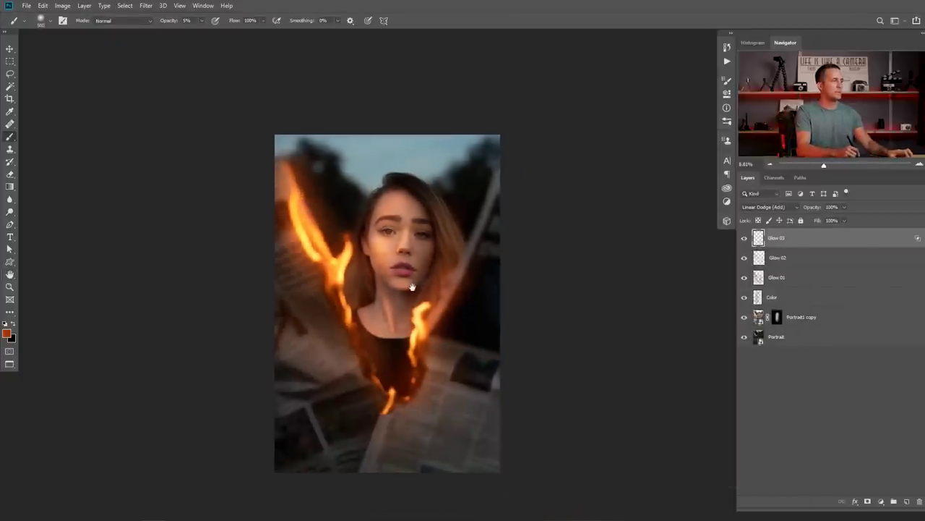
{"action": "scroll", "coordinate": [412, 288], "scroll_direction": "up", "scroll_amount": 3}
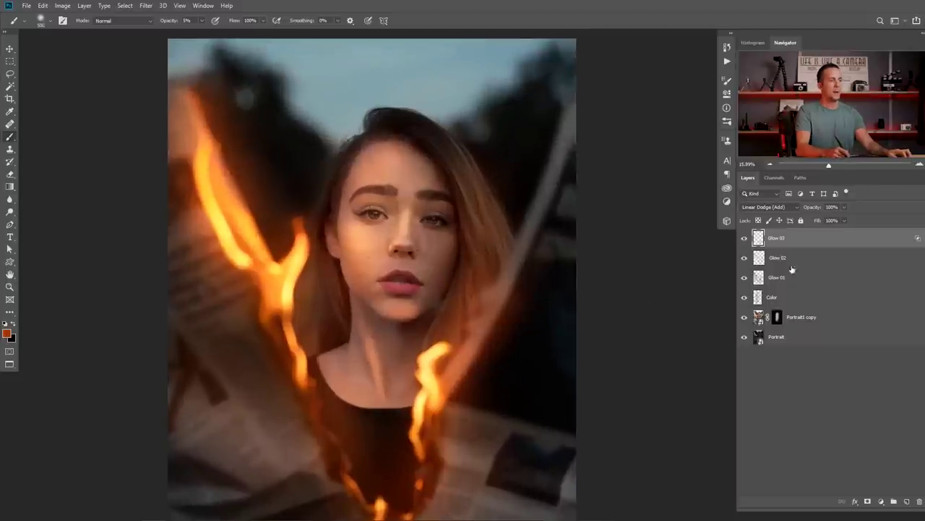
{"action": "left_click", "coordinate": [744, 239]}
{"action": "left_click", "coordinate": [744, 238]}
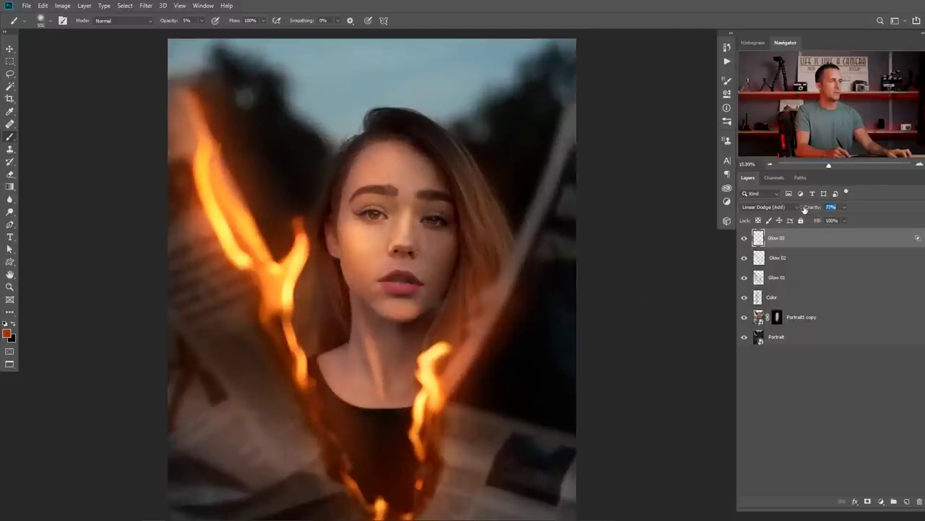
{"action": "left_click", "coordinate": [745, 239]}
{"action": "left_click", "coordinate": [745, 238]}
{"action": "scroll", "coordinate": [433, 333], "scroll_direction": "down", "scroll_amount": 3}
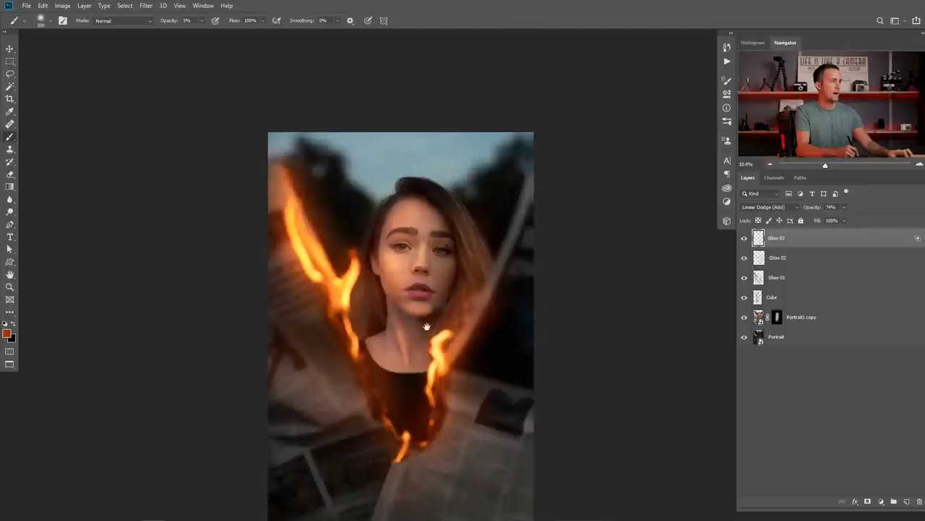
{"action": "scroll", "coordinate": [415, 356], "scroll_direction": "up", "scroll_amount": 3}
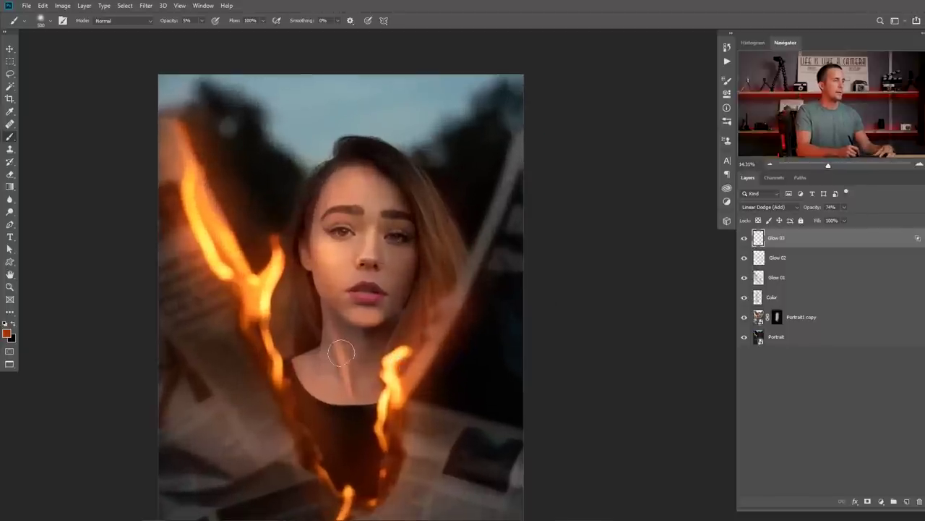
Add a new top layer named Glow 04 and set its blend mode to Linear Dodge (Add).
{"action": "left_click", "coordinate": [907, 501]}
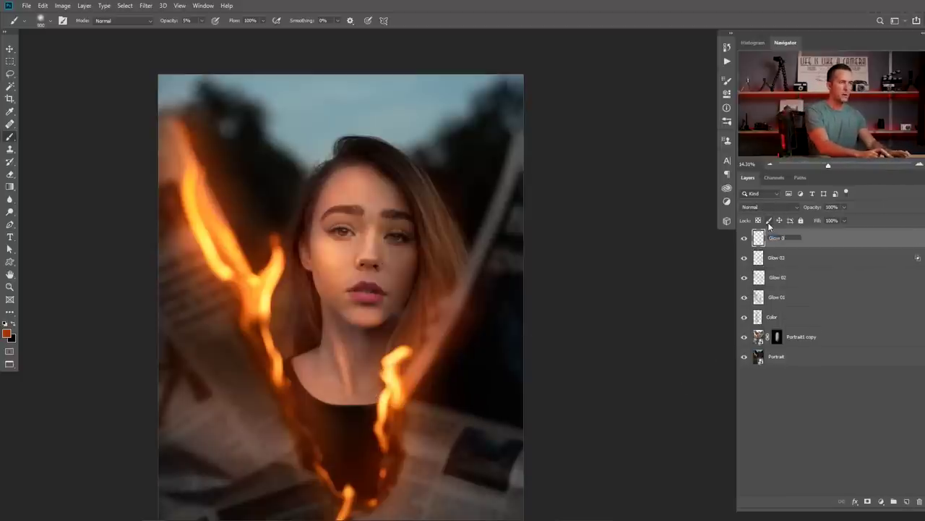
{"action": "left_click", "coordinate": [752, 207]}
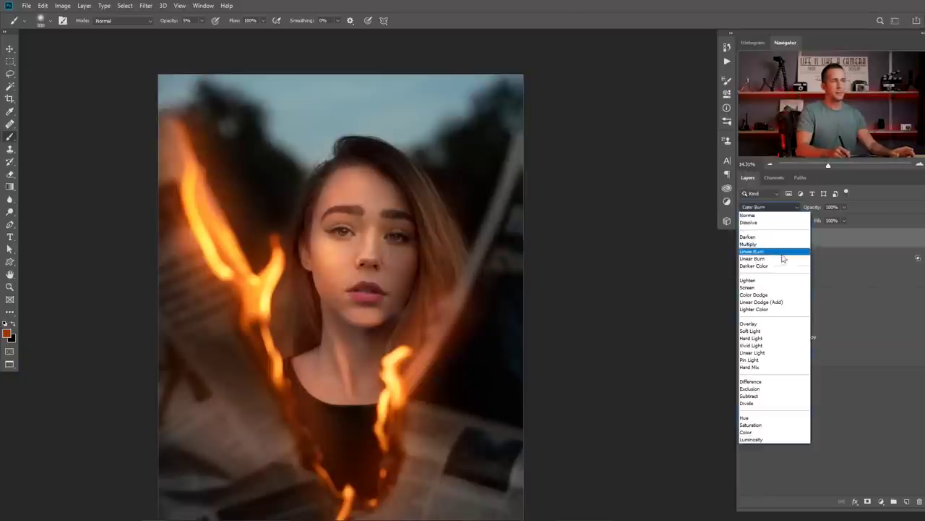
{"action": "left_click", "coordinate": [773, 299]}
Set the brush's foreground colour to the dark red #5d1803.
{"action": "left_click", "coordinate": [7, 333]}
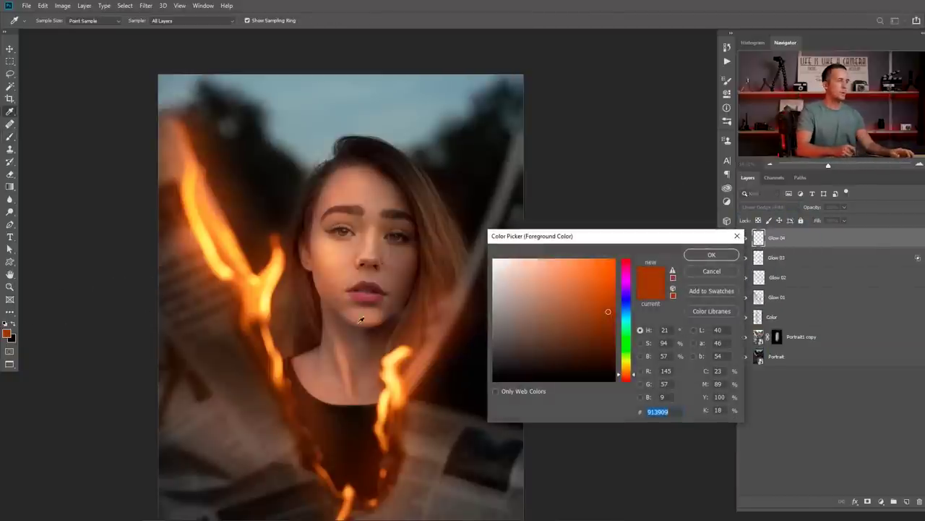
{"action": "left_click", "coordinate": [611, 335]}
{"action": "left_click", "coordinate": [626, 376]}
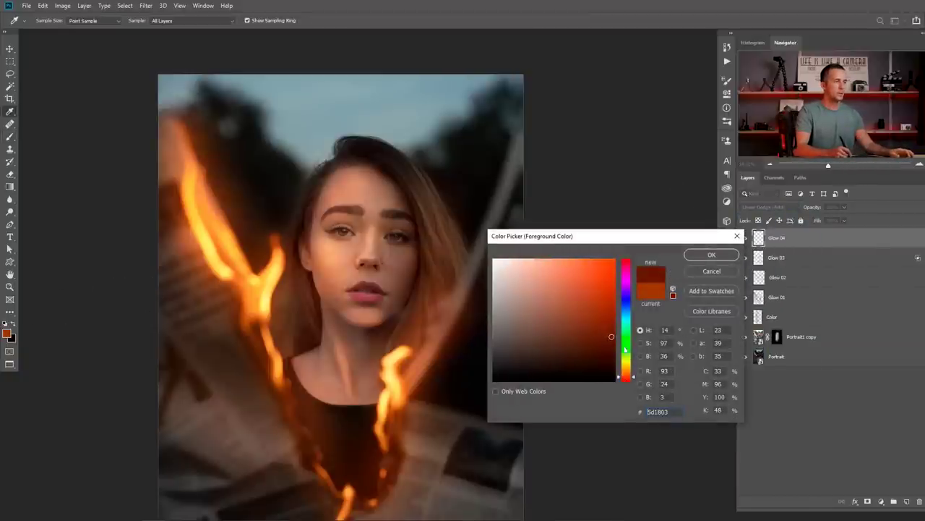
{"action": "left_click", "coordinate": [711, 255]}
{"action": "key", "text": "b"}
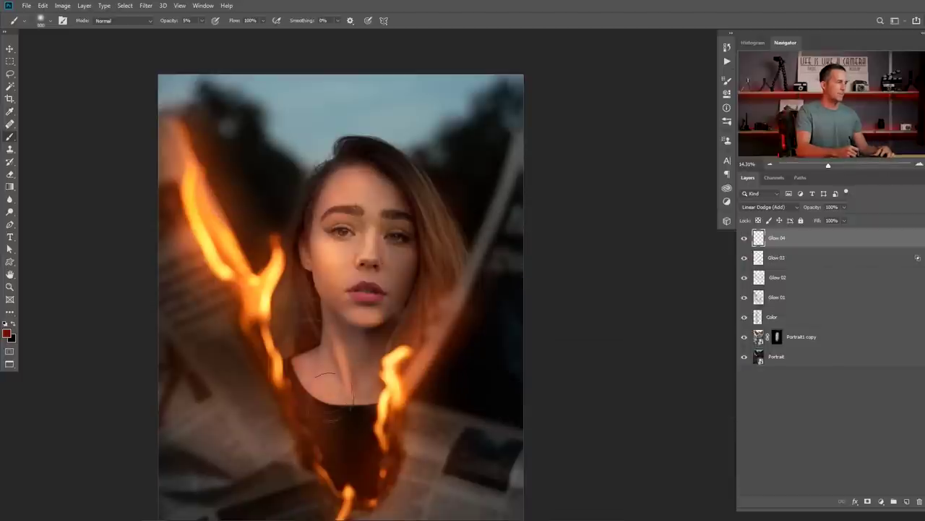
Dab dark red glow over the chest and neckline, the hair beside the large flame and the near cheek on Glow 04.
{"action": "left_click", "coordinate": [382, 405]}
{"action": "left_click", "coordinate": [350, 400]}
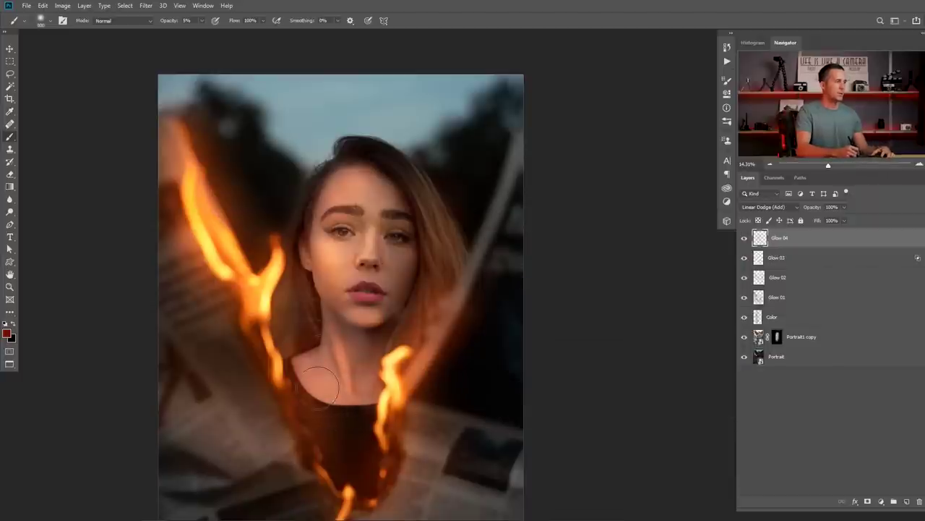
{"action": "left_click", "coordinate": [315, 300]}
{"action": "left_click", "coordinate": [305, 224]}
{"action": "left_click", "coordinate": [310, 210]}
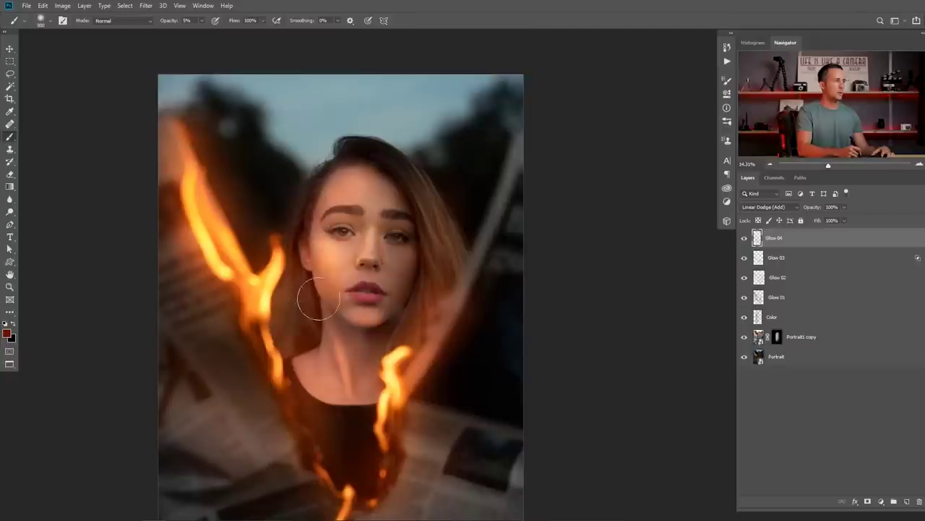
{"action": "left_click_drag", "start_coordinate": [350, 258], "coordinate": [341, 272]}
Brush dark red glow along the shadowed cheek and jaw, varying the brush size down to 250 px near the chin.
{"action": "key", "text": "bracketleft"}
{"action": "key", "text": "bracketleft"}
{"action": "key", "text": "bracketleft"}
{"action": "key", "text": "bracketleft"}
{"action": "key", "text": "bracketleft"}
{"action": "key", "text": "bracketleft"}
{"action": "key", "text": "bracketright"}
{"action": "key", "text": "bracketright"}
{"action": "key", "text": "bracketright"}
{"action": "key", "text": "bracketright"}
{"action": "key", "text": "bracketright"}
{"action": "key", "text": "bracketright"}
{"action": "key", "text": "bracketright"}
{"action": "key", "text": "bracketright"}
{"action": "left_click_drag", "start_coordinate": [404, 265], "coordinate": [386, 323]}
{"action": "key", "text": "bracketleft"}
{"action": "key", "text": "bracketleft"}
{"action": "key", "text": "bracketleft"}
{"action": "key", "text": "bracketleft"}
{"action": "key", "text": "bracketleft"}
{"action": "key", "text": "bracketleft"}
{"action": "key", "text": "bracketleft"}
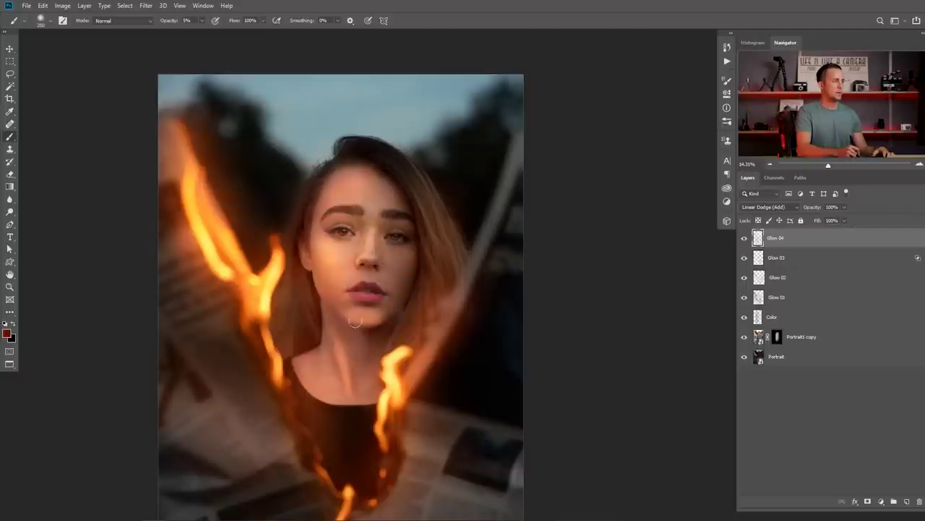
{"action": "key", "text": "bracketleft"}
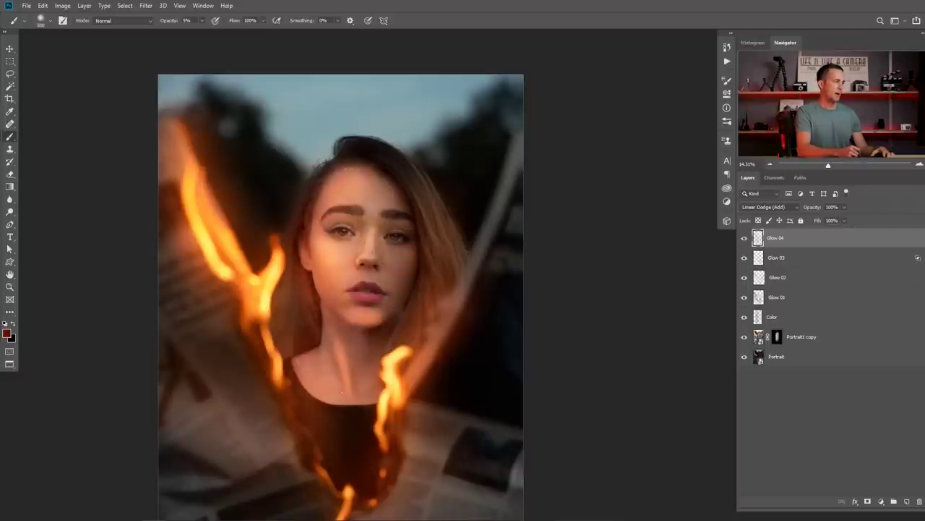
Enlarge the brush to 900 px and dab dark red glow onto the lower shirt between the burning edges.
{"action": "key", "text": "bracketright"}
{"action": "key", "text": "bracketright"}
{"action": "key", "text": "bracketright"}
{"action": "left_click", "coordinate": [357, 473]}
{"action": "left_click", "coordinate": [343, 468]}
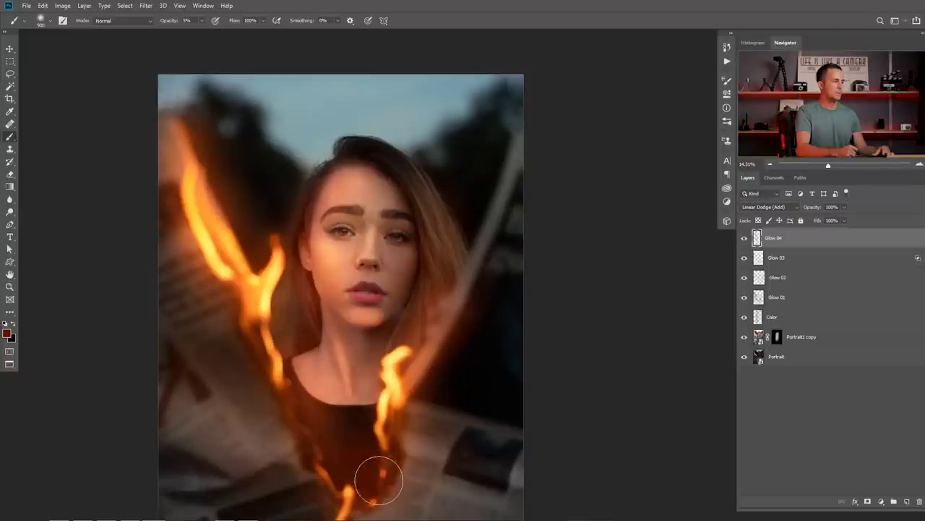
Split the light Blend If slider for Glow 04's underlying layer to about 69/255, check the preview, and apply the blending options.
{"action": "double_click", "coordinate": [801, 245]}
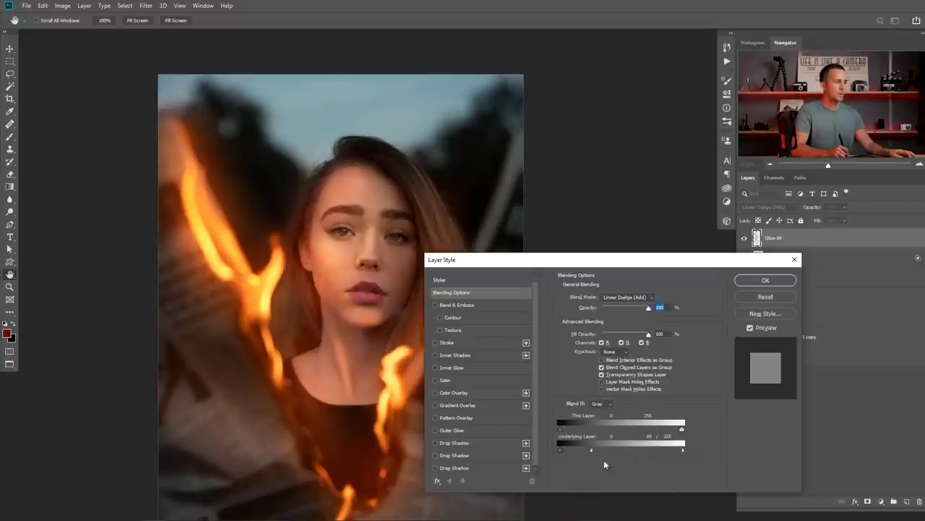
{"action": "mouse_move", "coordinate": [682, 450]}
{"action": "left_mouse_down"}
{"action": "mouse_move", "coordinate": [667, 447]}
{"action": "mouse_move", "coordinate": [680, 450]}
{"action": "left_mouse_up"}
{"action": "left_click", "coordinate": [751, 328]}
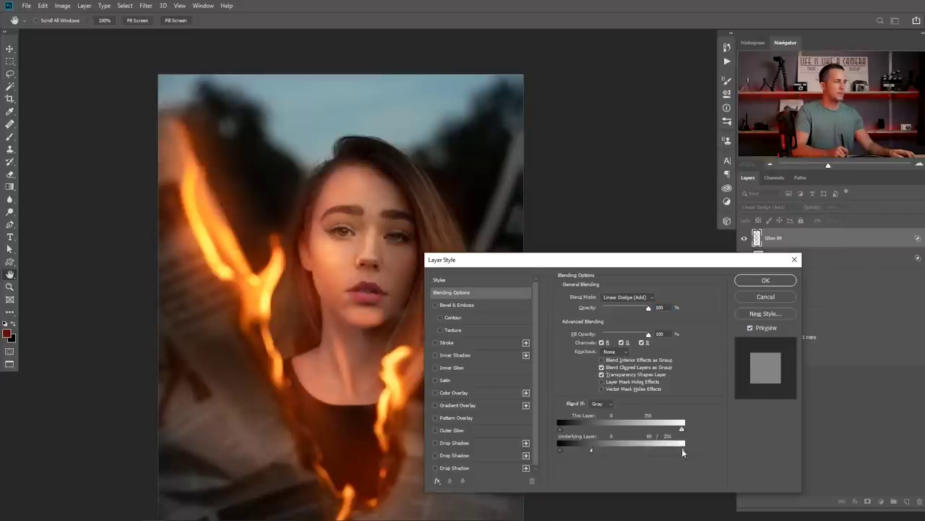
{"action": "left_click_drag", "start_coordinate": [590, 450], "coordinate": [593, 449]}
{"action": "left_click", "coordinate": [778, 282]}
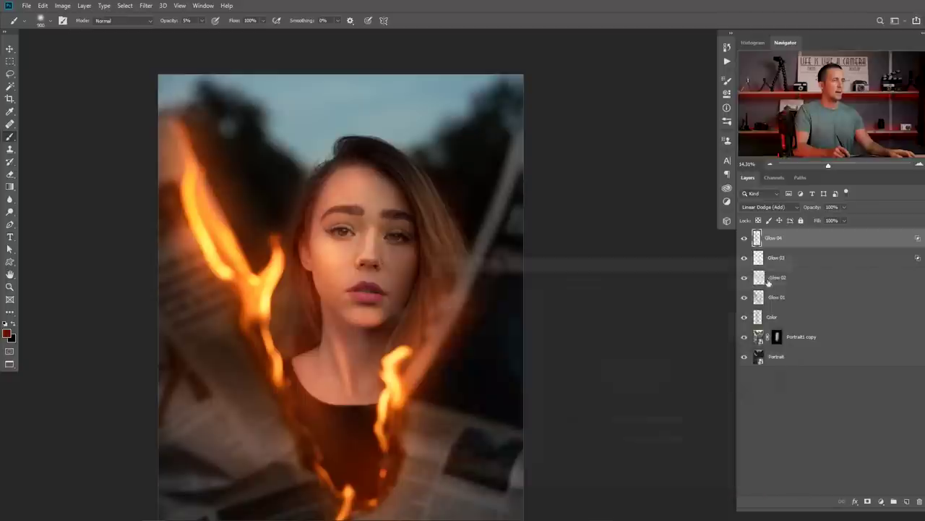
Compare the portrait with and without the Glow 04 layer, both at full view and closer in.
{"action": "left_click", "coordinate": [744, 238]}
{"action": "left_click", "coordinate": [745, 238]}
{"action": "left_click", "coordinate": [744, 238]}
{"action": "left_click", "coordinate": [744, 238]}
{"action": "scroll", "coordinate": [434, 289], "scroll_direction": "down", "scroll_amount": 4}
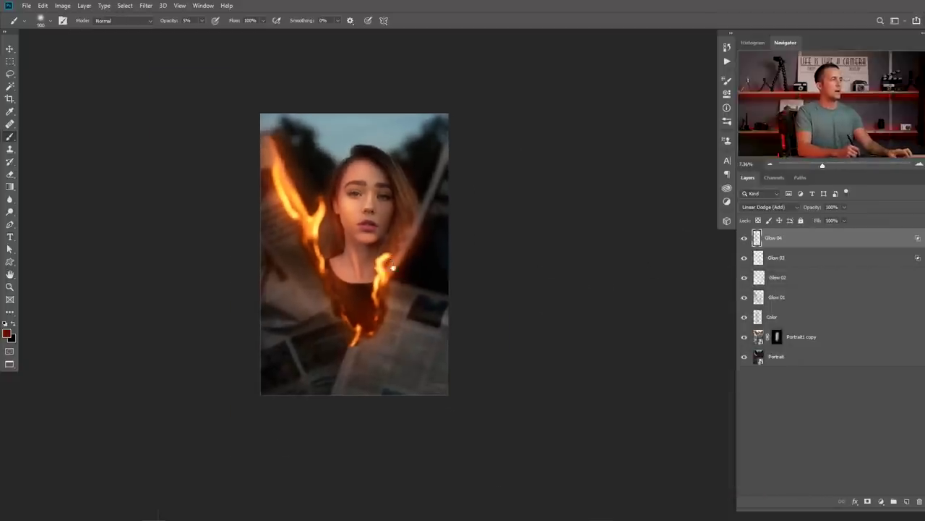
{"action": "scroll", "coordinate": [396, 206], "scroll_direction": "up", "scroll_amount": 2}
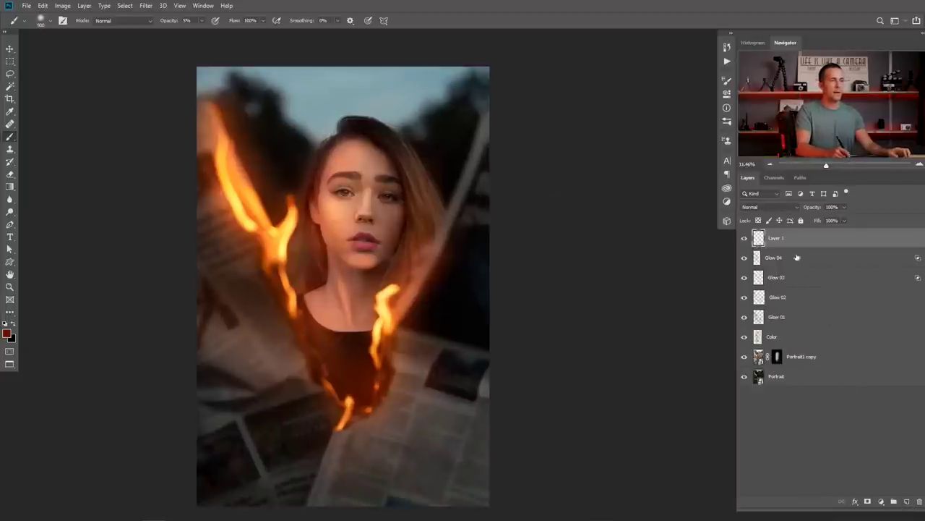
Set the new empty top layer's blend mode to Overlay and name it Dodge.
{"action": "left_click", "coordinate": [773, 207]}
{"action": "left_click", "coordinate": [755, 323]}
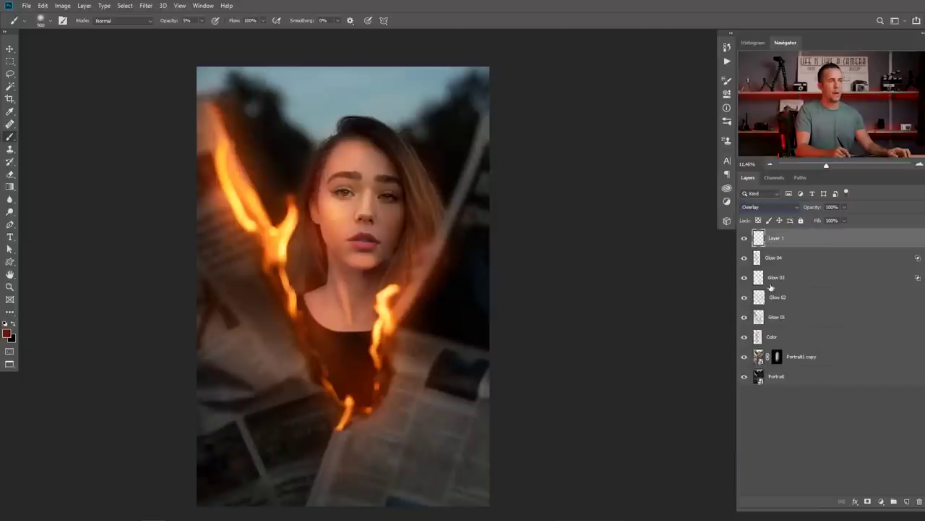
{"action": "double_click", "coordinate": [775, 239]}
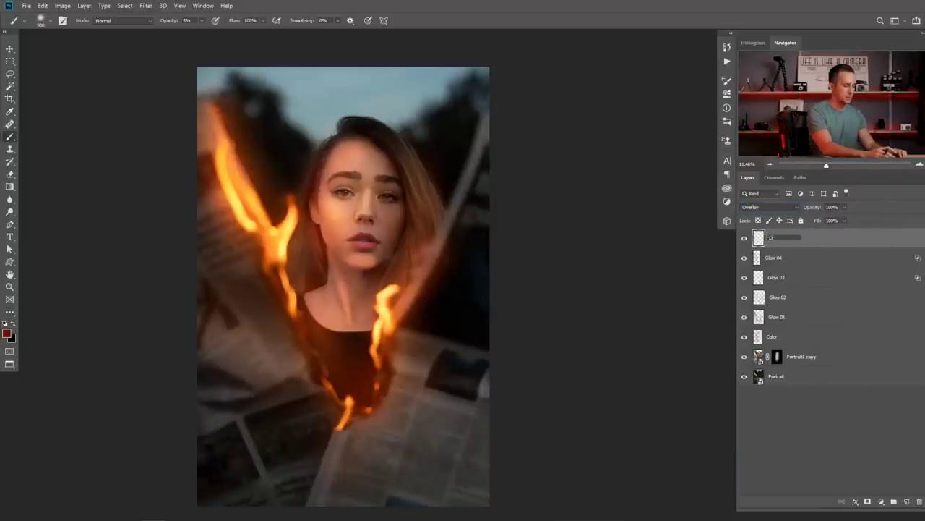
{"action": "type", "text": "Dodge"}
{"action": "key", "text": "Return"}
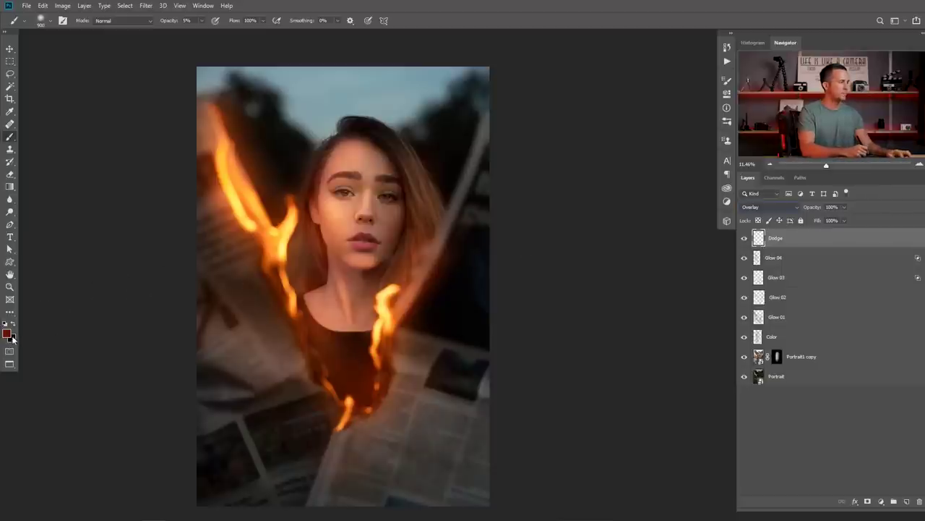
Switch the paint colour to white and brush highlights onto the near cheek and chin on the Dodge layer.
{"action": "key", "text": "d"}
{"action": "key", "text": "x"}
{"action": "mouse_move", "coordinate": [363, 228]}
{"action": "left_mouse_down"}
{"action": "mouse_move", "coordinate": [383, 227]}
{"action": "mouse_move", "coordinate": [364, 266]}
{"action": "mouse_move", "coordinate": [347, 251]}
{"action": "left_mouse_up"}
{"action": "left_click", "coordinate": [332, 277]}
{"action": "key", "text": "bracketleft"}
{"action": "key", "text": "bracketleft"}
{"action": "key", "text": "bracketleft"}
{"action": "key", "text": "bracketleft"}
{"action": "key", "text": "bracketleft"}
{"action": "key", "text": "bracketleft"}
{"action": "key", "text": "bracketleft"}
{"action": "key", "text": "bracketleft"}
{"action": "key", "text": "bracketleft"}
{"action": "mouse_move", "coordinate": [386, 338]}
{"action": "left_mouse_down"}
{"action": "mouse_move", "coordinate": [375, 338]}
{"action": "mouse_move", "coordinate": [381, 343]}
{"action": "left_mouse_up"}
Enlarge the brush and dab white over the small flame beside the shirt to brighten it.
{"action": "key", "text": "bracketright"}
{"action": "key", "text": "bracketright"}
{"action": "key", "text": "bracketright"}
{"action": "key", "text": "bracketright"}
{"action": "key", "text": "bracketright"}
{"action": "key", "text": "bracketright"}
{"action": "key", "text": "bracketright"}
{"action": "key", "text": "bracketright"}
{"action": "key", "text": "bracketright"}
{"action": "key", "text": "bracketright"}
{"action": "left_click", "coordinate": [405, 391]}
{"action": "left_click", "coordinate": [403, 396]}
{"action": "left_click", "coordinate": [402, 403]}
Brighten the large flame with white dabs and strokes from its fork up to its tip, reducing the brush size.
{"action": "left_click", "coordinate": [253, 301]}
{"action": "key", "text": "bracketleft"}
{"action": "key", "text": "bracketleft"}
{"action": "key", "text": "bracketleft"}
{"action": "key", "text": "bracketleft"}
{"action": "key", "text": "bracketleft"}
{"action": "key", "text": "bracketleft"}
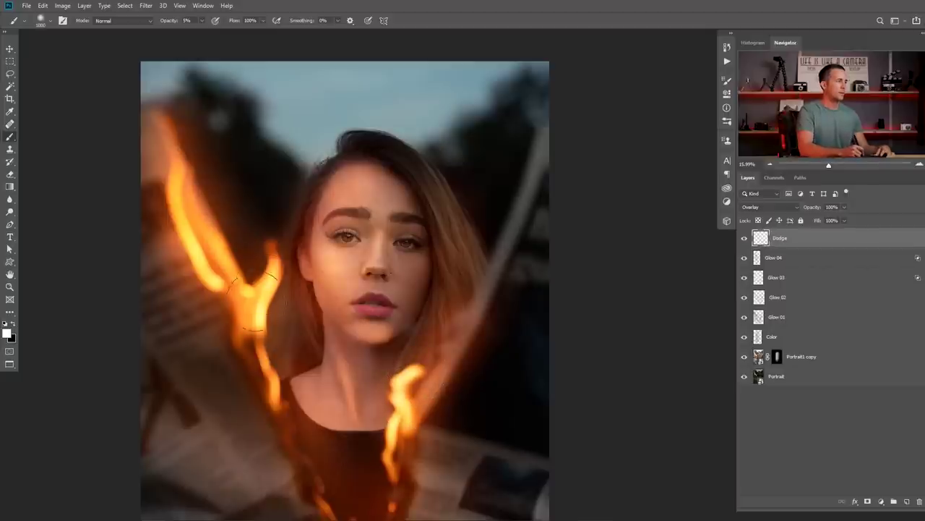
{"action": "left_click", "coordinate": [254, 293]}
{"action": "left_click", "coordinate": [200, 251]}
{"action": "left_click_drag", "start_coordinate": [183, 206], "coordinate": [178, 192]}
{"action": "mouse_move", "coordinate": [190, 232]}
{"action": "left_mouse_down"}
{"action": "mouse_move", "coordinate": [178, 158]}
{"action": "mouse_move", "coordinate": [165, 133]}
{"action": "left_mouse_up"}
Paint white highlights onto the irises of both eyes with a small brush and check the face at wider views.
{"action": "key", "text": "bracketright"}
{"action": "scroll", "coordinate": [350, 235], "scroll_direction": "up", "scroll_amount": 5}
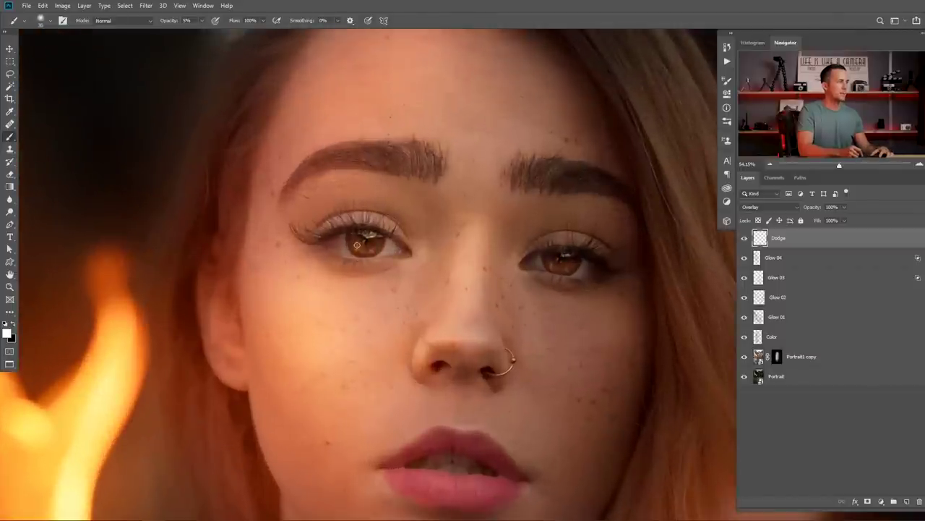
{"action": "scroll", "coordinate": [366, 250], "scroll_direction": "up", "scroll_amount": 3}
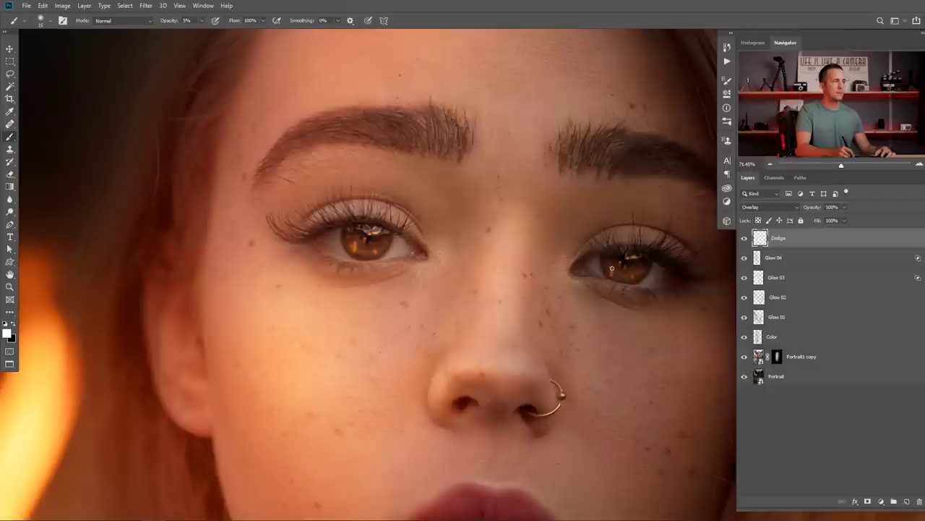
{"action": "key", "text": "]"}
{"action": "left_click_drag", "start_coordinate": [613, 273], "coordinate": [614, 272]}
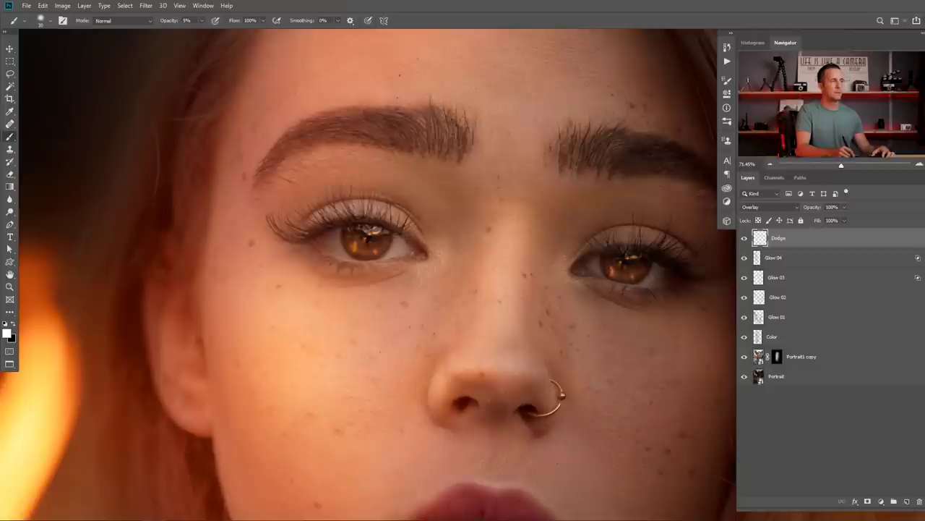
{"action": "scroll", "coordinate": [463, 293], "scroll_direction": "down", "scroll_amount": 3}
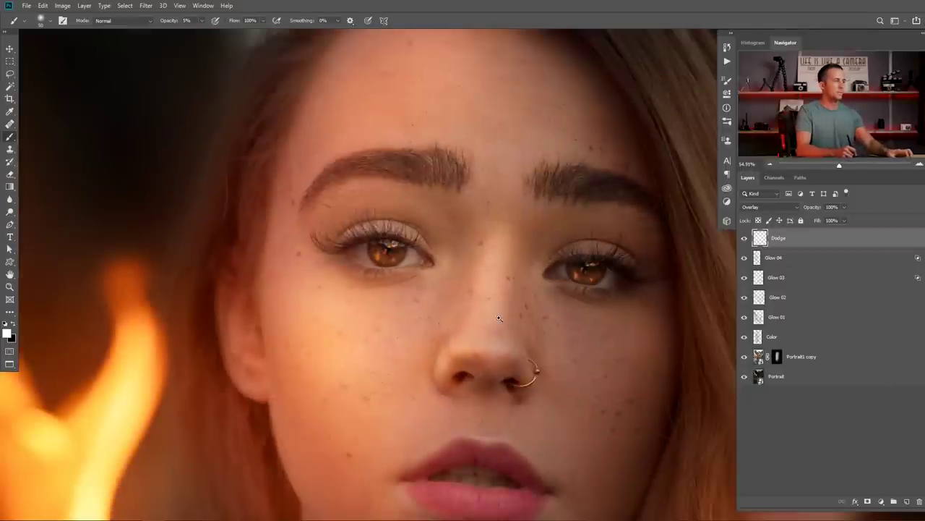
{"action": "scroll", "coordinate": [407, 241], "scroll_direction": "down", "scroll_amount": 3}
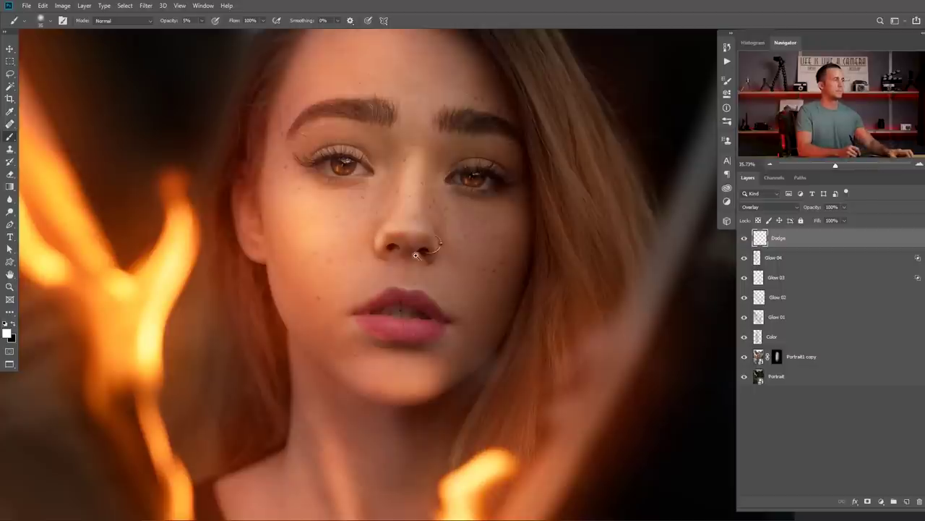
{"action": "scroll", "coordinate": [418, 256], "scroll_direction": "down", "scroll_amount": 8}
{"action": "scroll", "coordinate": [377, 284], "scroll_direction": "up", "scroll_amount": 5}
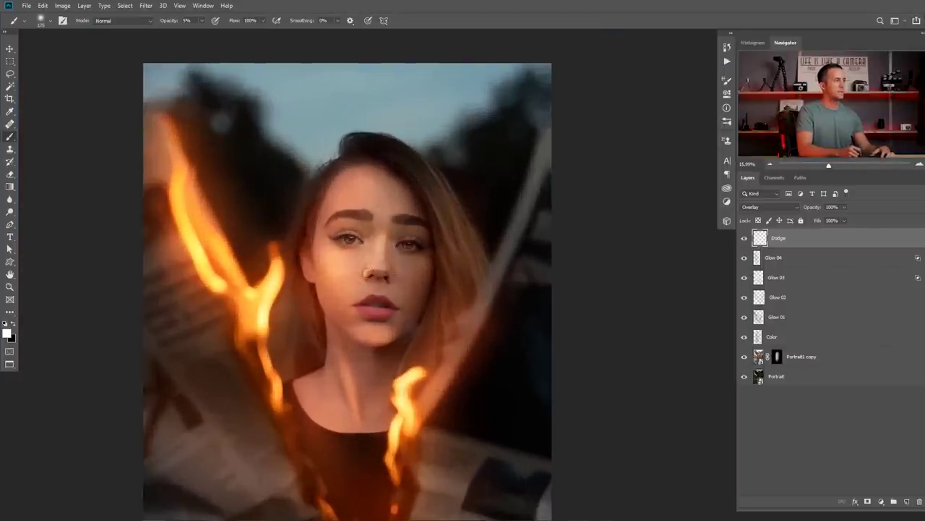
Try a dark orange (702909) and a brighter orange as the foreground colour.
{"action": "left_click", "coordinate": [8, 335]}
{"action": "left_click", "coordinate": [605, 326]}
{"action": "left_click", "coordinate": [627, 375]}
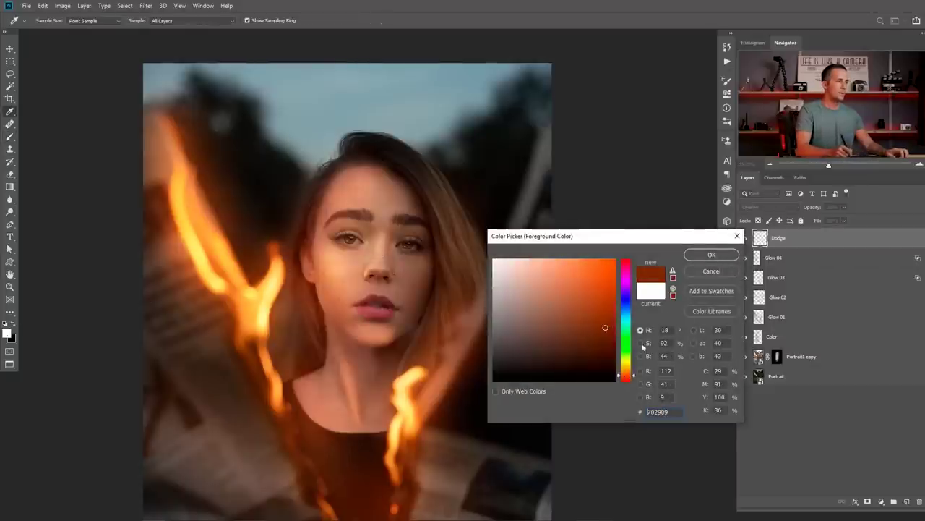
{"action": "left_click", "coordinate": [712, 255]}
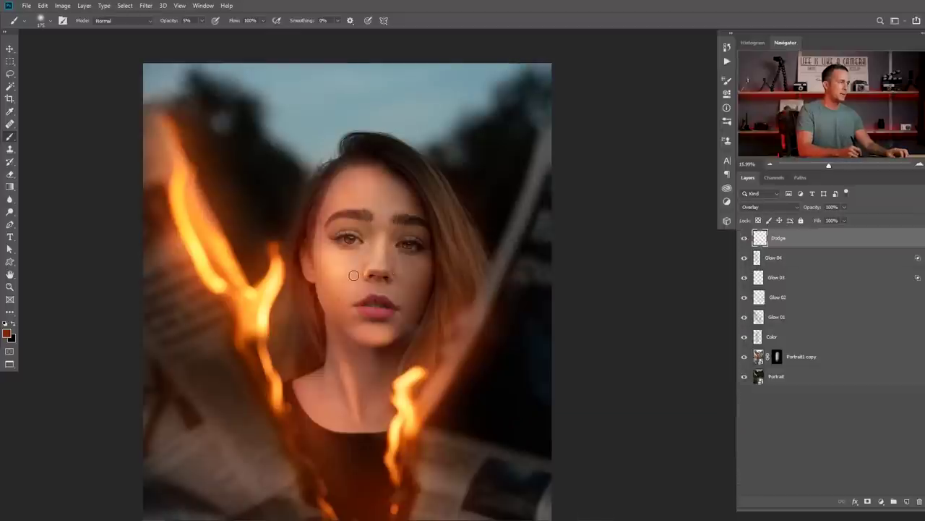
{"action": "left_click", "coordinate": [9, 333]}
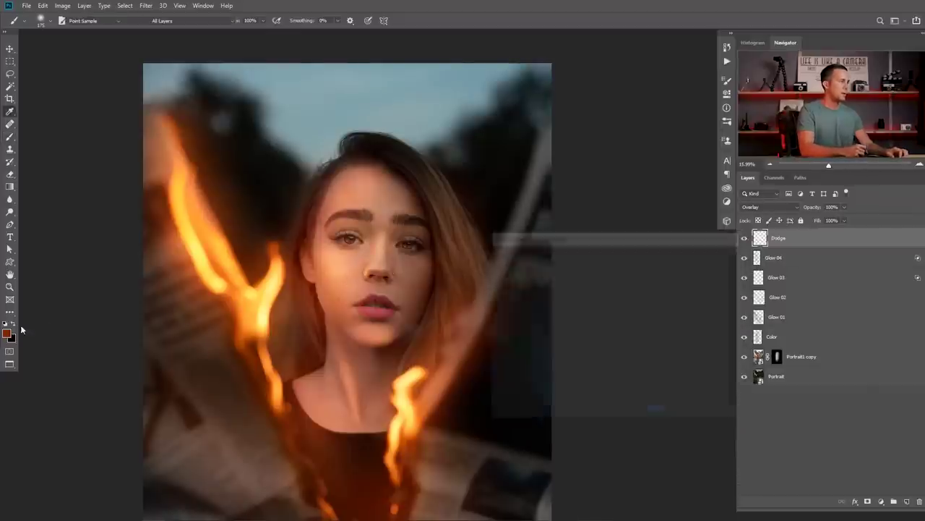
{"action": "left_click", "coordinate": [603, 279]}
{"action": "left_click", "coordinate": [703, 255]}
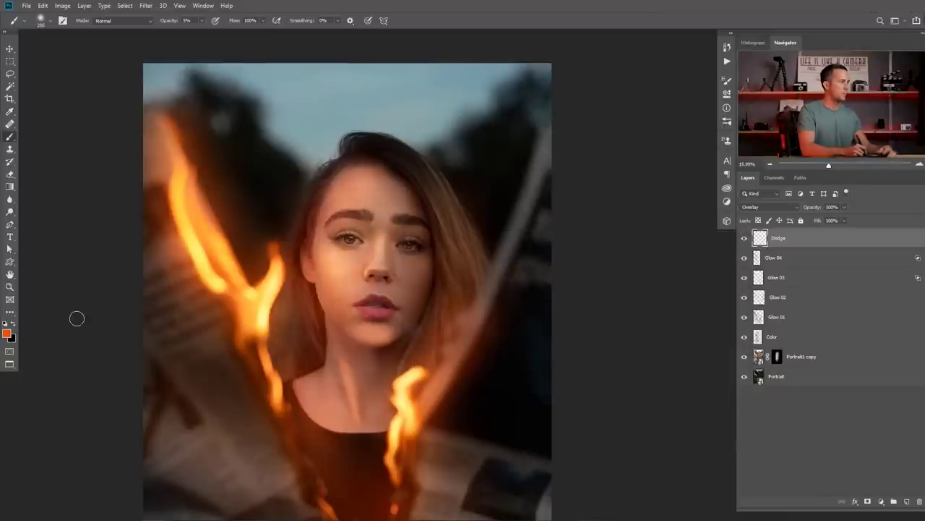
Sample the flame's yellow-orange and brush it over the near cheek and around the nose on the Dodge layer.
{"action": "left_click", "coordinate": [223, 250], "text": "alt"}
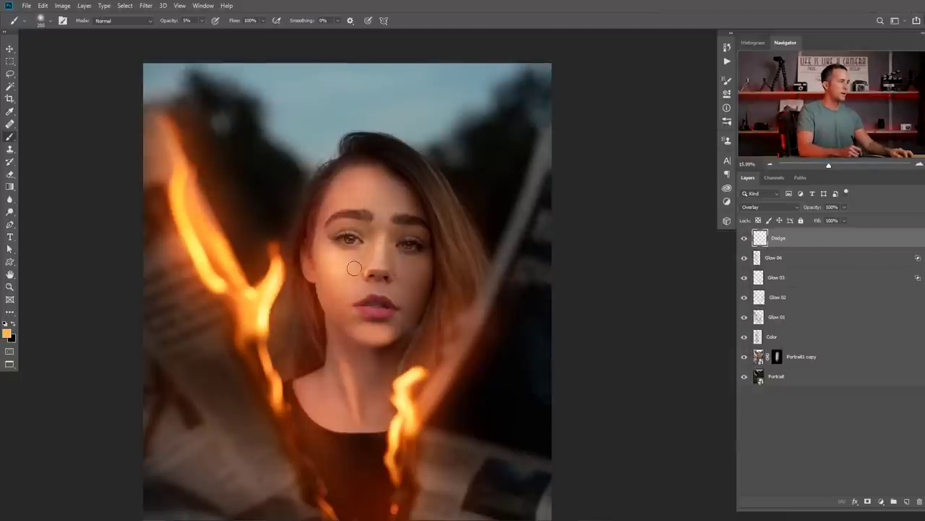
{"action": "key", "text": "]"}
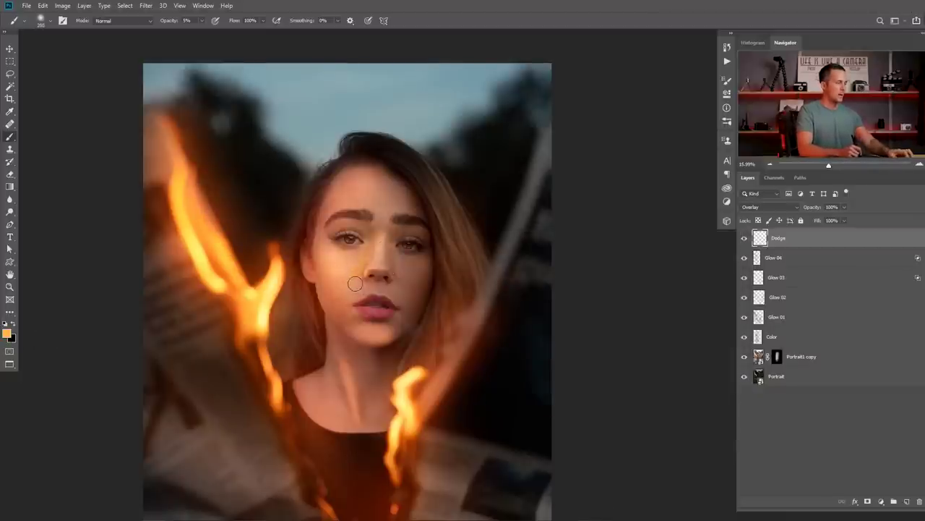
{"action": "left_click_drag", "start_coordinate": [352, 278], "coordinate": [373, 280]}
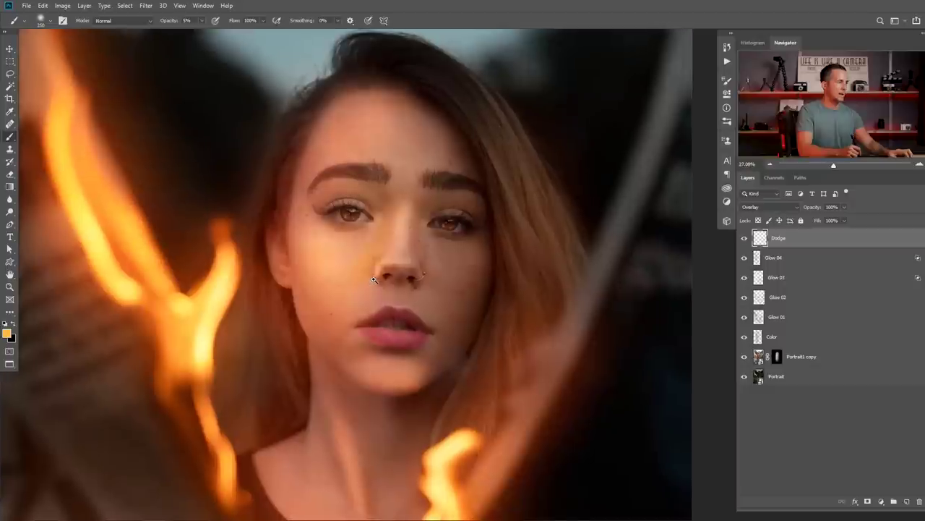
Add a layer mask to Dodge and soften the cheek paint beside the nose in black, at 20% and 10% brush opacity.
{"action": "left_click", "coordinate": [867, 501]}
{"action": "key", "text": "d"}
{"action": "key", "text": "x"}
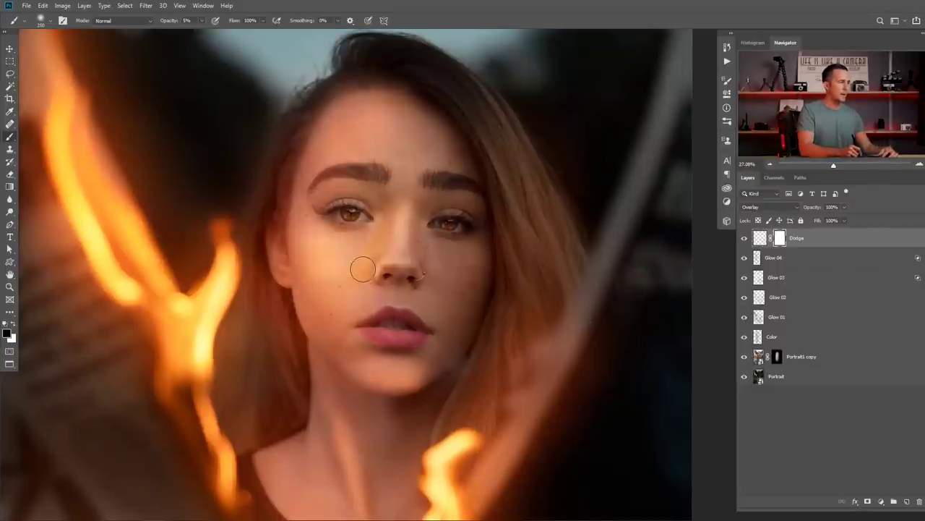
{"action": "key", "text": "2"}
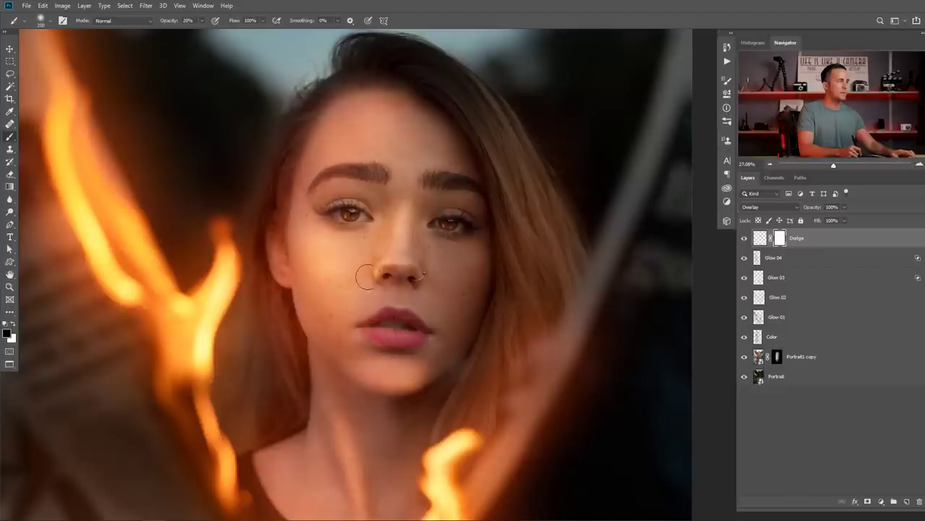
{"action": "key", "text": "1"}
Compare the whole portrait with and without the Dodge layer.
{"action": "scroll", "coordinate": [371, 278], "scroll_direction": "down", "scroll_amount": 1}
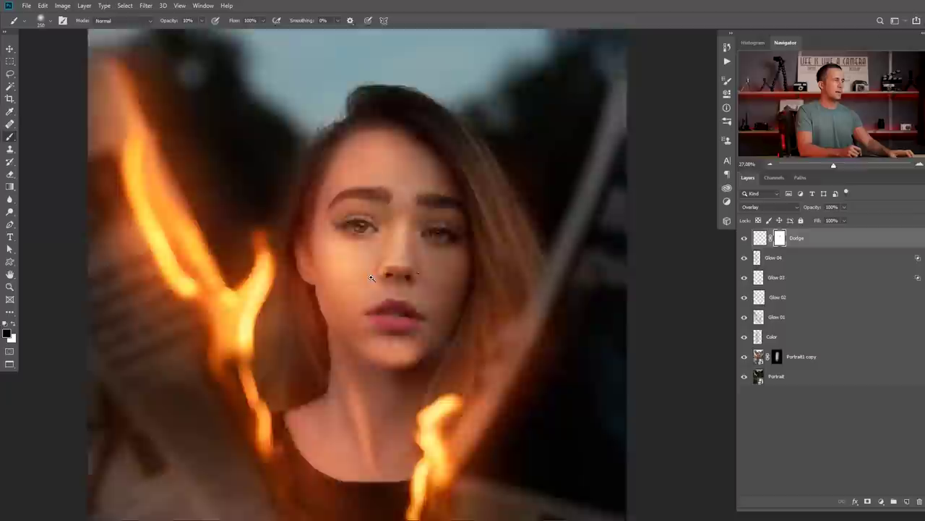
{"action": "scroll", "coordinate": [371, 278], "scroll_direction": "down", "scroll_amount": 3}
{"action": "left_click", "coordinate": [745, 237]}
{"action": "left_click", "coordinate": [745, 239]}
{"action": "left_click", "coordinate": [746, 238]}
{"action": "left_click", "coordinate": [745, 239]}
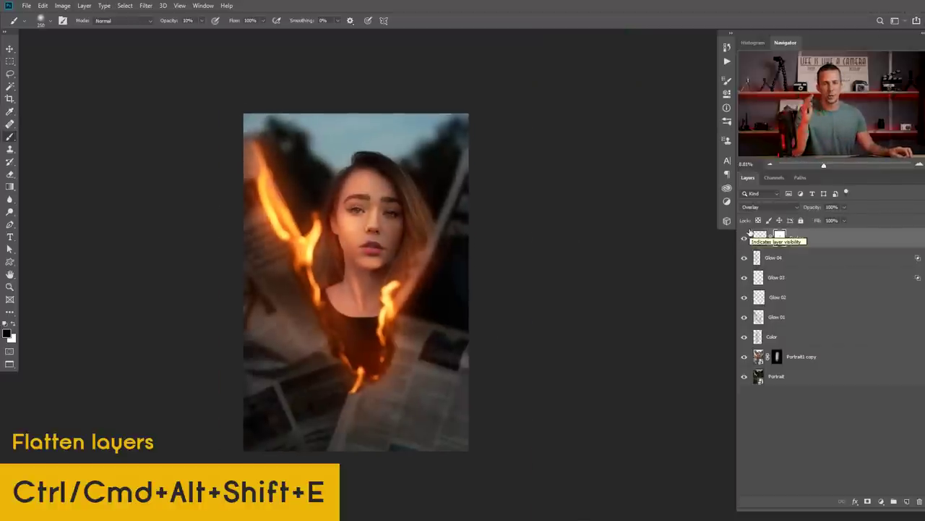
Stamp all visible layers into a new top layer and open it in the Camera Raw Filter.
{"action": "key", "text": "ctrl+alt+shift+e"}
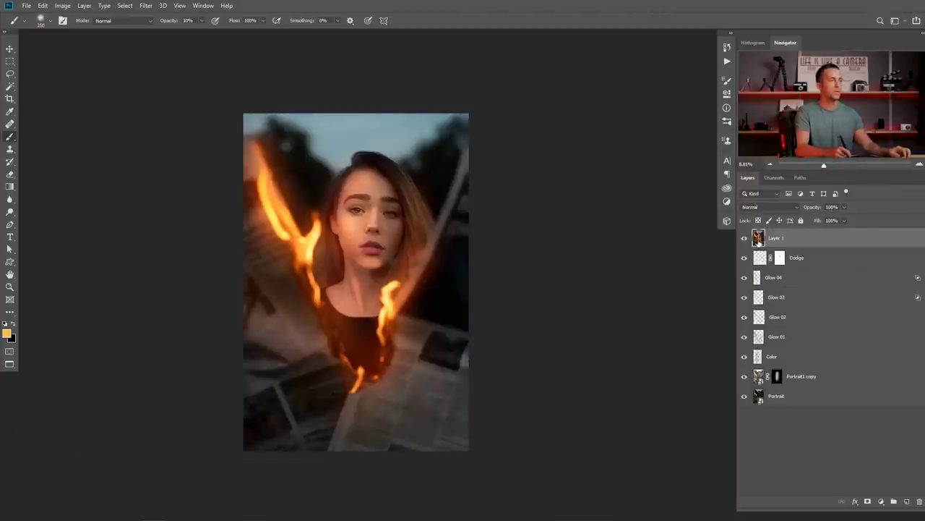
{"action": "left_click", "coordinate": [146, 5]}
{"action": "left_click", "coordinate": [172, 63]}
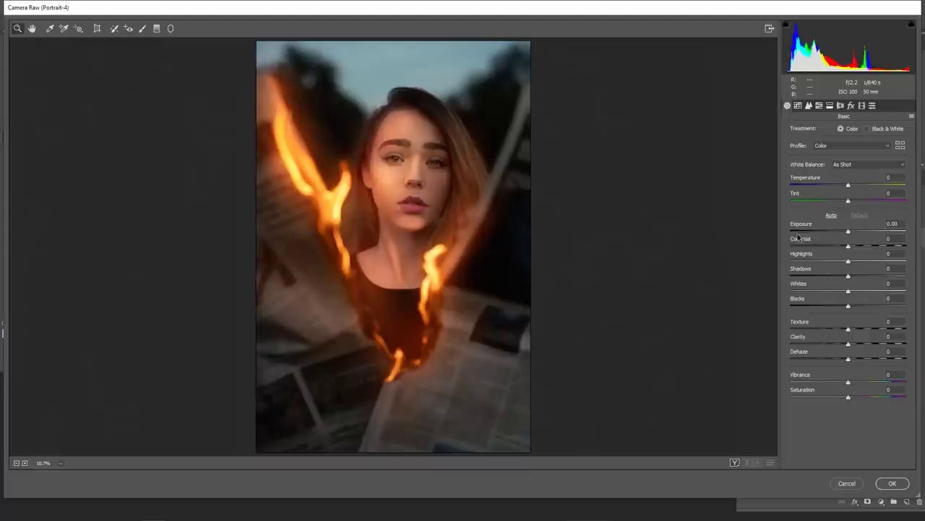
Set Contrast to +15, Blacks to -8, Texture to +37 and Clarity to -28, judging the skin up close.
{"action": "left_click_drag", "start_coordinate": [849, 247], "coordinate": [857, 249]}
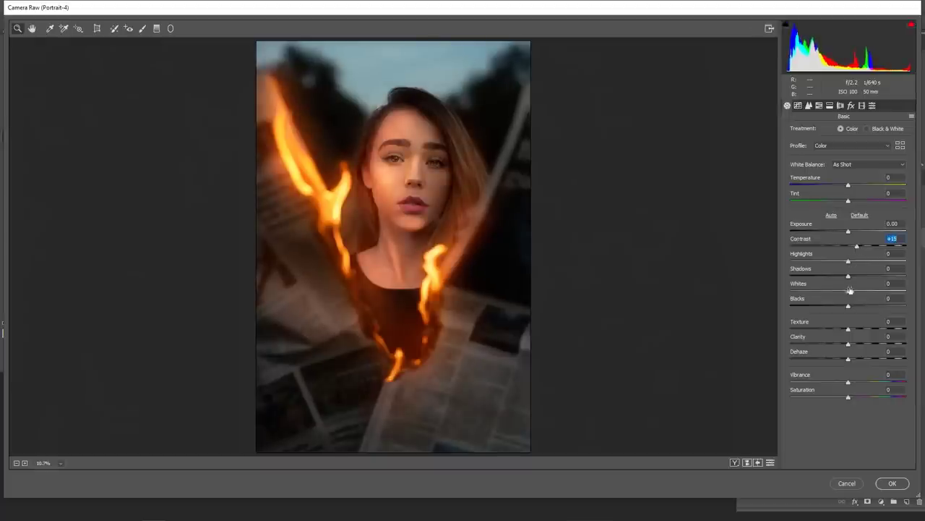
{"action": "left_click_drag", "start_coordinate": [848, 309], "coordinate": [843, 308]}
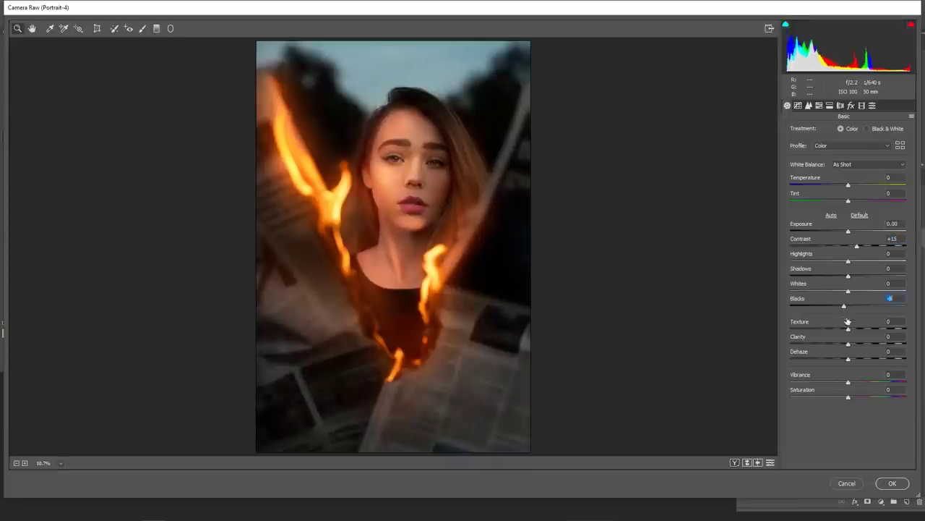
{"action": "left_click_drag", "start_coordinate": [849, 347], "coordinate": [871, 330]}
{"action": "left_click_drag", "start_coordinate": [418, 153], "coordinate": [443, 220]}
{"action": "mouse_move", "coordinate": [839, 345]}
{"action": "left_mouse_down"}
{"action": "mouse_move", "coordinate": [853, 346]}
{"action": "mouse_move", "coordinate": [866, 332]}
{"action": "mouse_move", "coordinate": [850, 330]}
{"action": "mouse_move", "coordinate": [850, 346]}
{"action": "mouse_move", "coordinate": [831, 345]}
{"action": "left_mouse_up"}
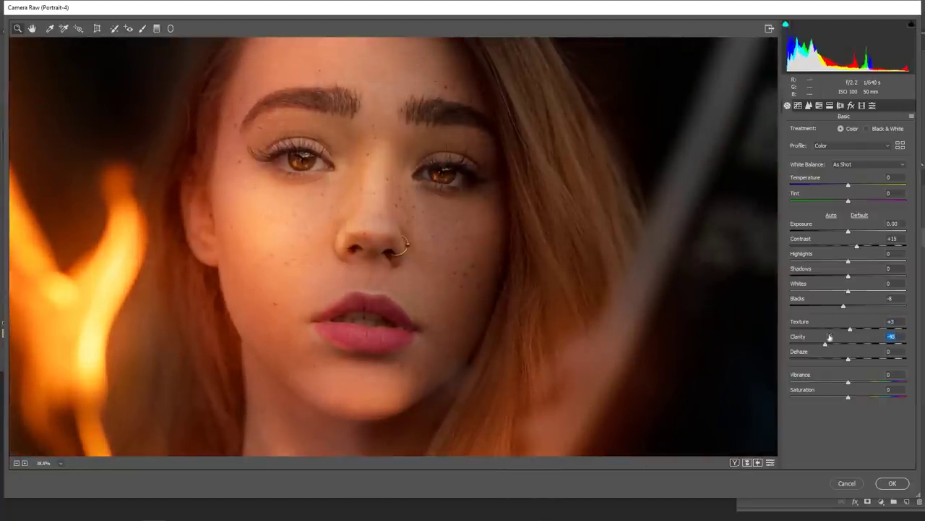
{"action": "left_click_drag", "start_coordinate": [827, 345], "coordinate": [835, 349]}
{"action": "left_click", "coordinate": [870, 330]}
{"action": "left_click_drag", "start_coordinate": [453, 228], "coordinate": [419, 207]}
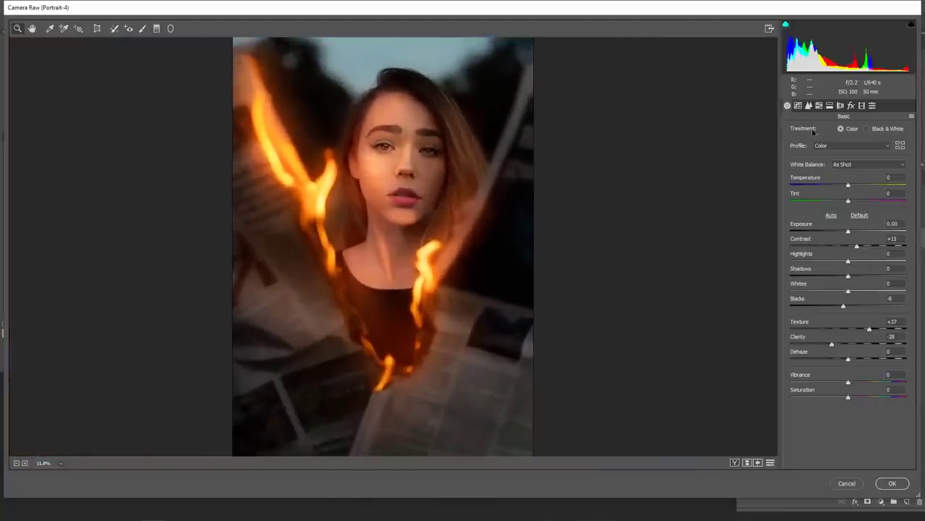
Add a post-crop vignette with Amount -26 and Feather 64.
{"action": "left_click", "coordinate": [850, 106]}
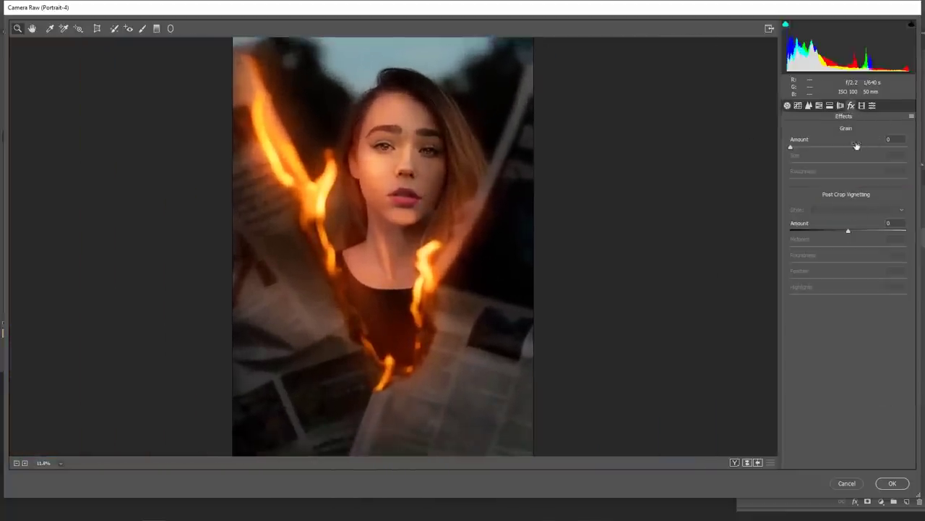
{"action": "left_click_drag", "start_coordinate": [847, 232], "coordinate": [832, 230]}
{"action": "left_click_drag", "start_coordinate": [848, 279], "coordinate": [860, 282]}
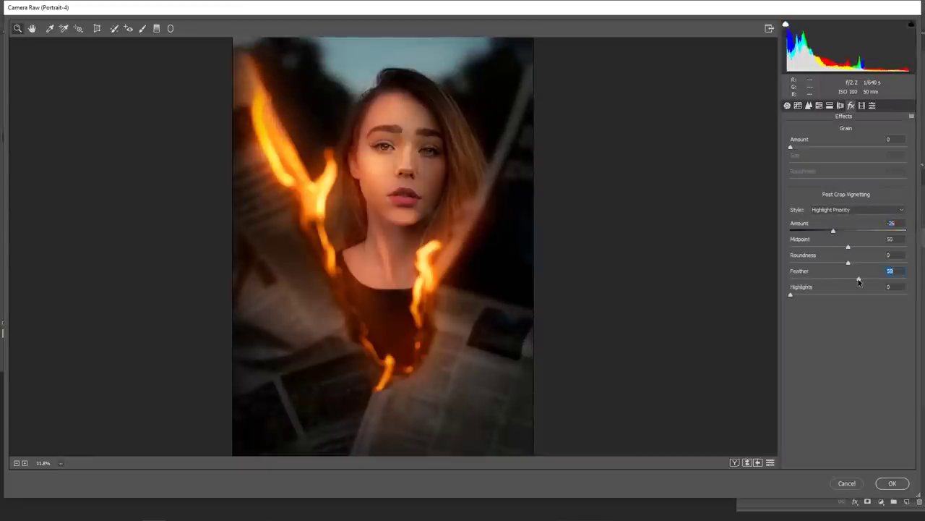
In the camera calibration, set Red Primary Hue to -15 and Saturation to +16, and Blue Primary Hue to +16.
{"action": "left_click", "coordinate": [862, 105]}
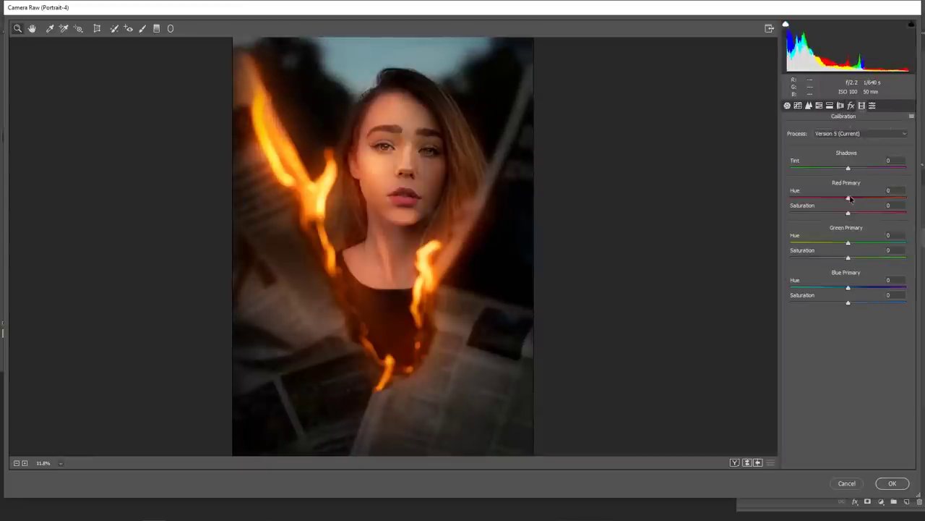
{"action": "mouse_move", "coordinate": [850, 215]}
{"action": "left_mouse_down"}
{"action": "mouse_move", "coordinate": [866, 214]}
{"action": "mouse_move", "coordinate": [857, 203]}
{"action": "mouse_move", "coordinate": [888, 202]}
{"action": "mouse_move", "coordinate": [822, 202]}
{"action": "mouse_move", "coordinate": [857, 204]}
{"action": "left_mouse_up"}
{"action": "left_click", "coordinate": [847, 288]}
{"action": "mouse_move", "coordinate": [847, 289]}
{"action": "left_mouse_down"}
{"action": "mouse_move", "coordinate": [828, 292]}
{"action": "mouse_move", "coordinate": [861, 290]}
{"action": "left_mouse_up"}
{"action": "left_click_drag", "start_coordinate": [857, 198], "coordinate": [840, 200]}
{"action": "left_click_drag", "start_coordinate": [858, 290], "coordinate": [860, 291]}
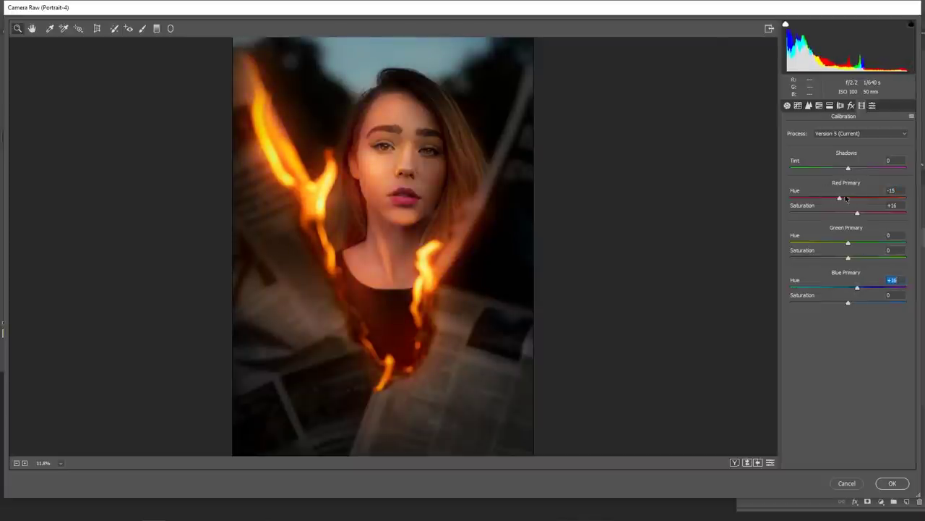
Refine Red Primary to Hue -13 and Saturation +8, set Blue Primary Saturation to -7, raise Green Primary Hue slightly, and compare the preview.
{"action": "left_click_drag", "start_coordinate": [839, 199], "coordinate": [856, 238]}
{"action": "mouse_move", "coordinate": [848, 304]}
{"action": "left_mouse_down"}
{"action": "mouse_move", "coordinate": [820, 303]}
{"action": "mouse_move", "coordinate": [858, 309]}
{"action": "mouse_move", "coordinate": [845, 311]}
{"action": "left_mouse_up"}
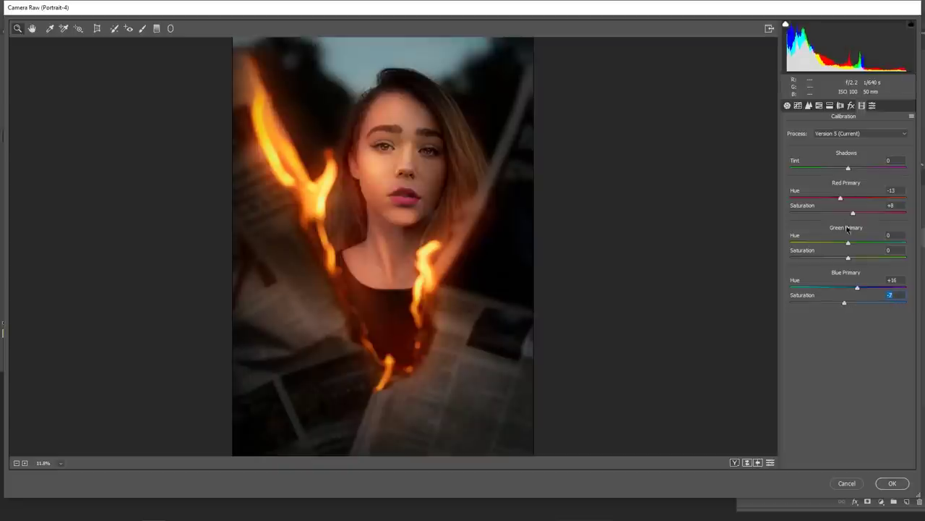
{"action": "left_click_drag", "start_coordinate": [849, 245], "coordinate": [853, 245]}
{"action": "key", "text": "ctrl+alt+p"}
{"action": "key", "text": "ctrl+alt+p"}
{"action": "key", "text": "ctrl+alt+p"}
{"action": "key", "text": "ctrl+alt+p"}
Tint the highlights with split toning at Hue 36 and Saturation 3, and sharpen with Amount 84, Radius 0.9 and Masking 69.
{"action": "left_click", "coordinate": [821, 107]}
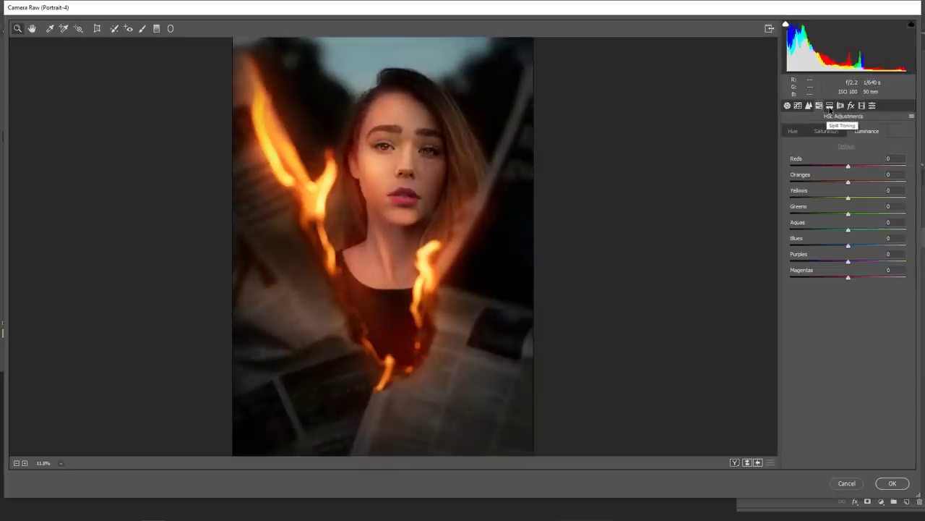
{"action": "left_click", "coordinate": [831, 109]}
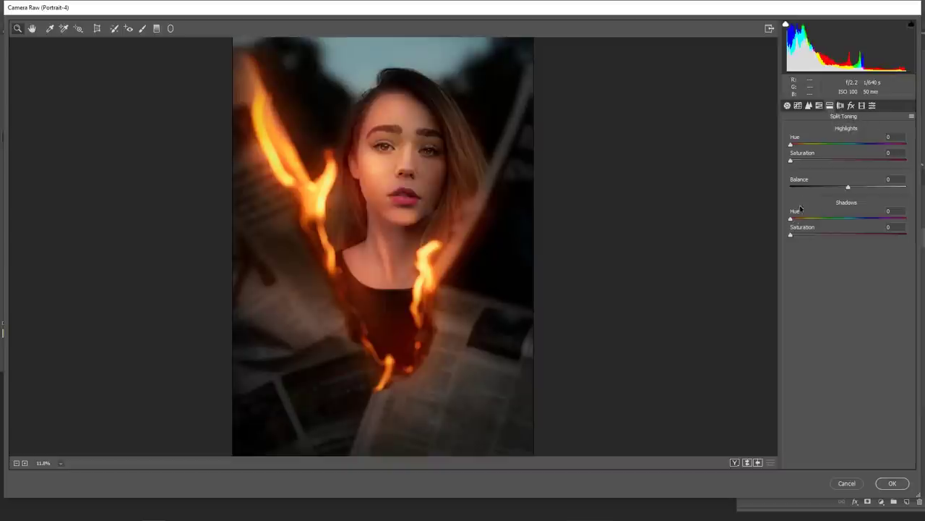
{"action": "mouse_move", "coordinate": [795, 147]}
{"action": "left_mouse_down"}
{"action": "mouse_move", "coordinate": [793, 160]}
{"action": "mouse_move", "coordinate": [818, 164]}
{"action": "mouse_move", "coordinate": [800, 146]}
{"action": "mouse_move", "coordinate": [817, 162]}
{"action": "mouse_move", "coordinate": [799, 161]}
{"action": "mouse_move", "coordinate": [802, 145]}
{"action": "mouse_move", "coordinate": [793, 162]}
{"action": "left_mouse_up"}
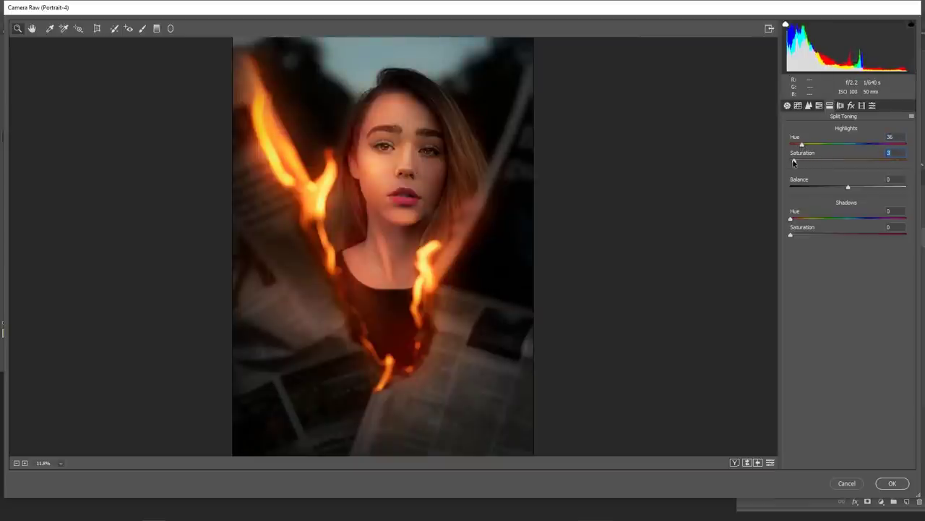
{"action": "key", "text": "p"}
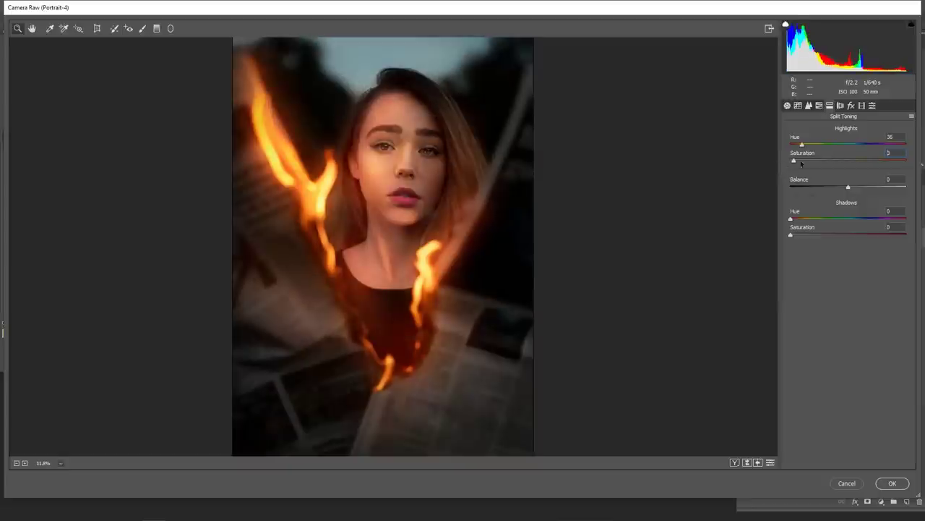
{"action": "left_click", "coordinate": [808, 105]}
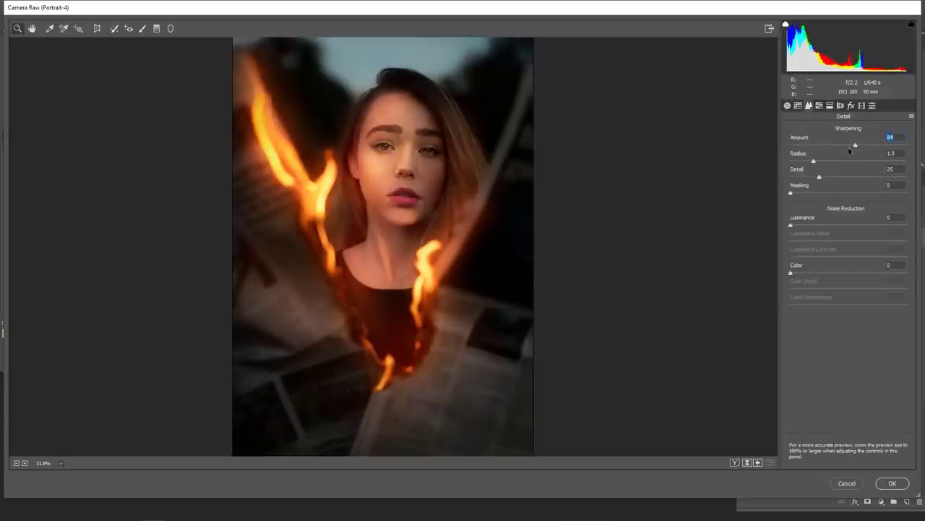
{"action": "left_click_drag", "start_coordinate": [791, 194], "coordinate": [871, 201]}
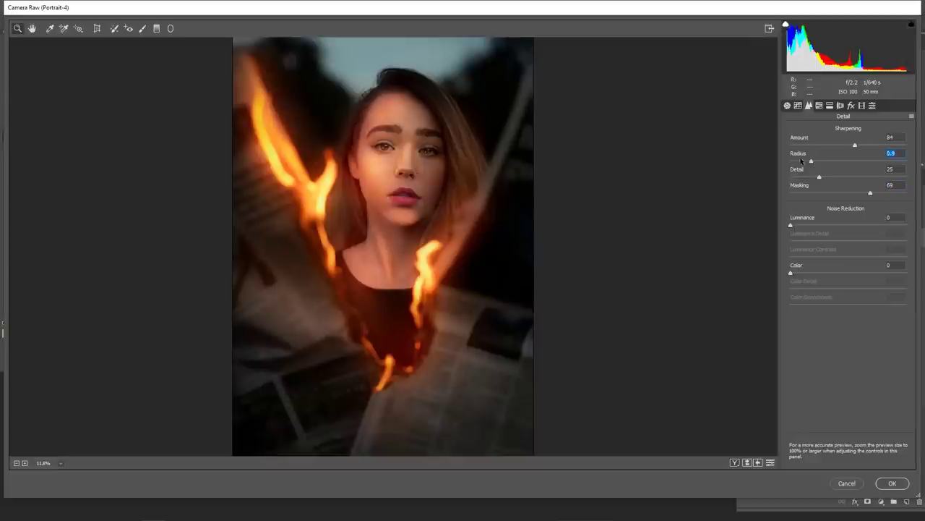
Shape the RGB point curve with a highlight point at Input 189, Output 197 and an anchor point in the shadows.
{"action": "left_click", "coordinate": [798, 106]}
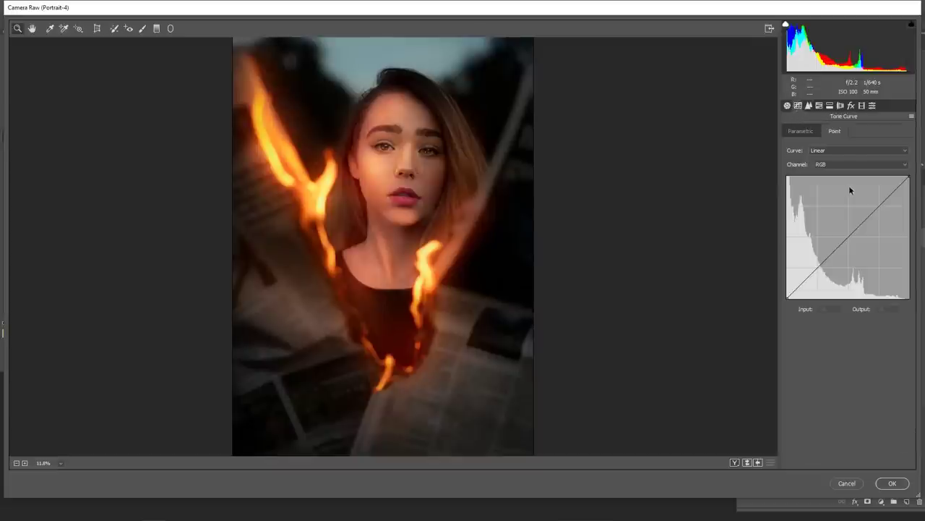
{"action": "left_click_drag", "start_coordinate": [878, 205], "coordinate": [874, 200]}
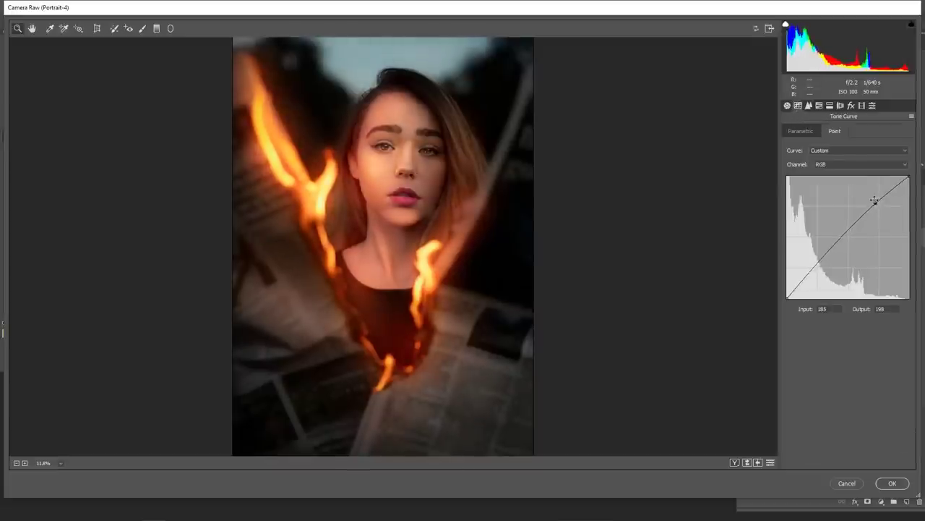
{"action": "left_click_drag", "start_coordinate": [815, 267], "coordinate": [816, 268]}
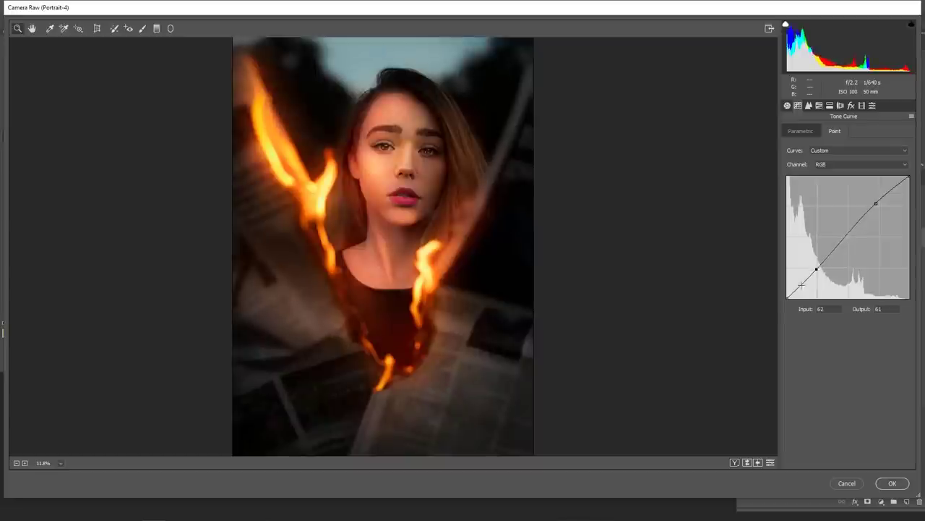
{"action": "mouse_move", "coordinate": [786, 295]}
{"action": "left_mouse_down"}
{"action": "mouse_move", "coordinate": [782, 287]}
{"action": "mouse_move", "coordinate": [777, 310]}
{"action": "left_mouse_up"}
{"action": "left_click_drag", "start_coordinate": [816, 269], "coordinate": [815, 269]}
{"action": "left_click_drag", "start_coordinate": [876, 205], "coordinate": [878, 204]}
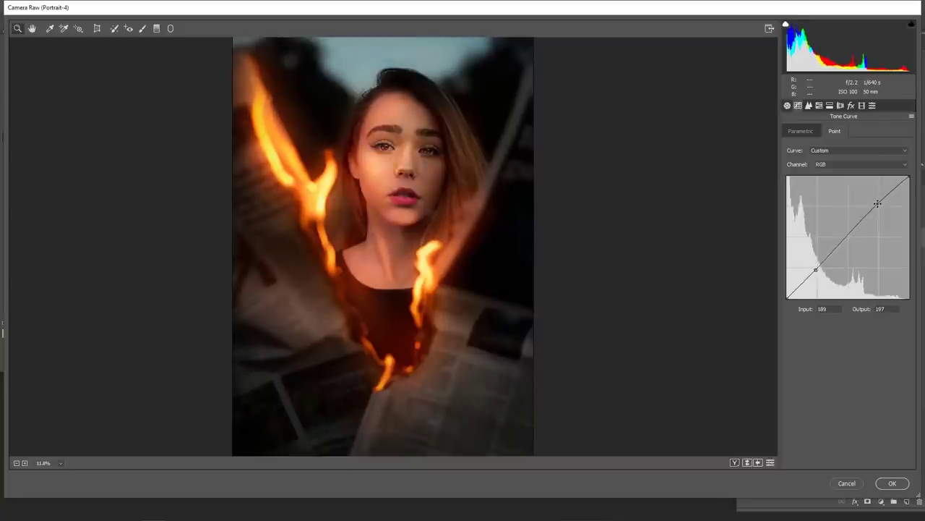
Set Shadows to +40 and lower Blacks further, comparing the preview, and apply the Camera Raw adjustments.
{"action": "left_click", "coordinate": [788, 107]}
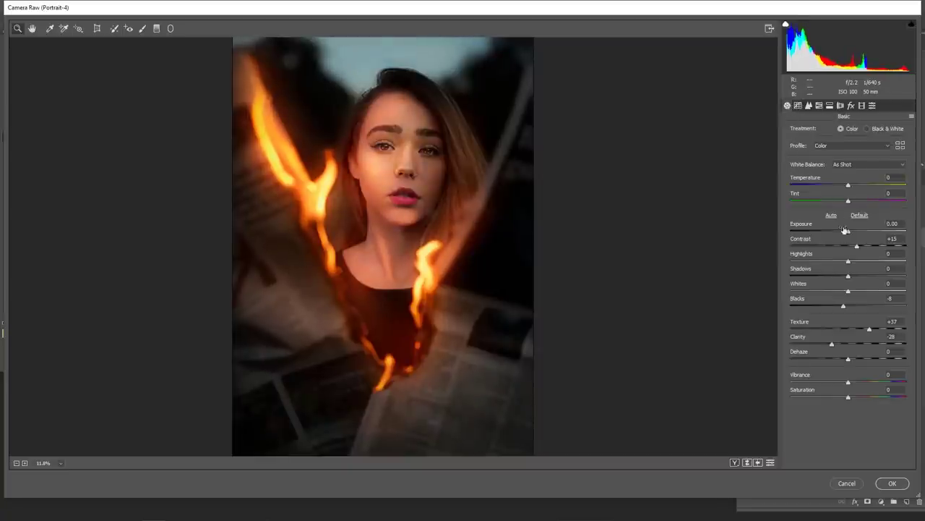
{"action": "left_click_drag", "start_coordinate": [848, 277], "coordinate": [867, 277]}
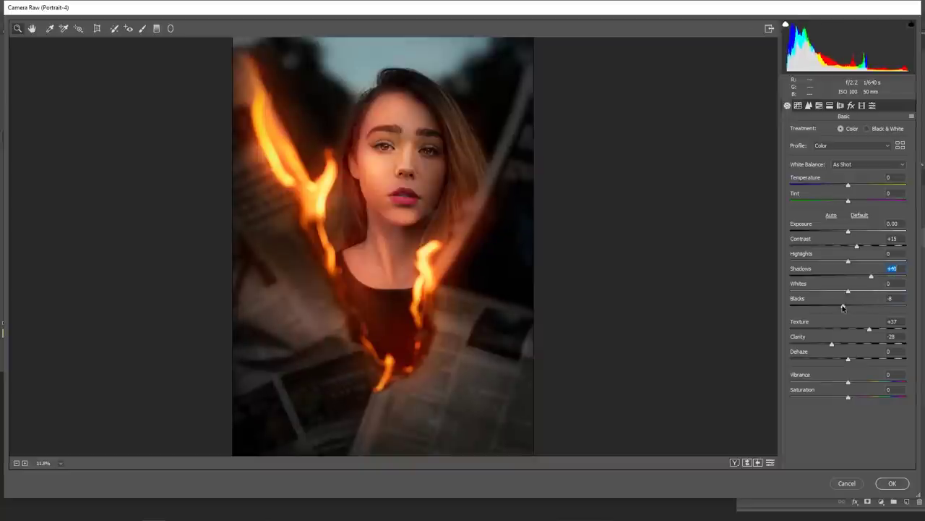
{"action": "left_click_drag", "start_coordinate": [843, 308], "coordinate": [834, 309]}
{"action": "key", "text": "p"}
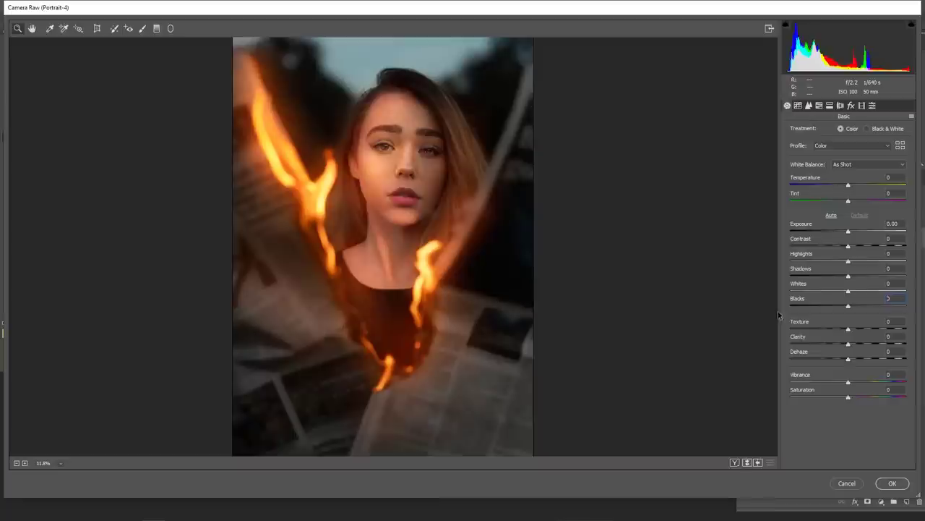
{"action": "key", "text": "ctrl+z"}
{"action": "key", "text": "p"}
{"action": "key", "text": "p"}
{"action": "left_click", "coordinate": [892, 483]}
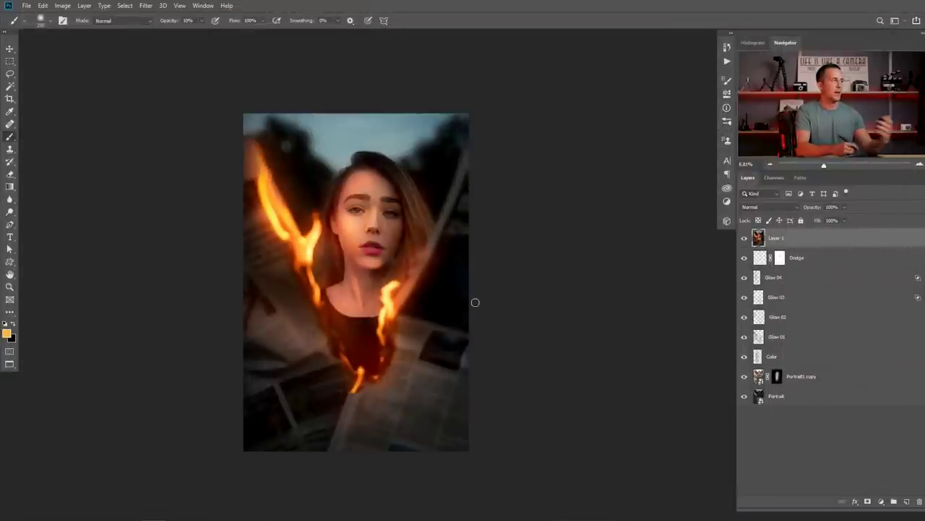
Add a new layer and outline three separate triangular lasso selections over the forehead, the shaded eye and the fork of the large flame.
{"action": "left_click", "coordinate": [905, 502]}
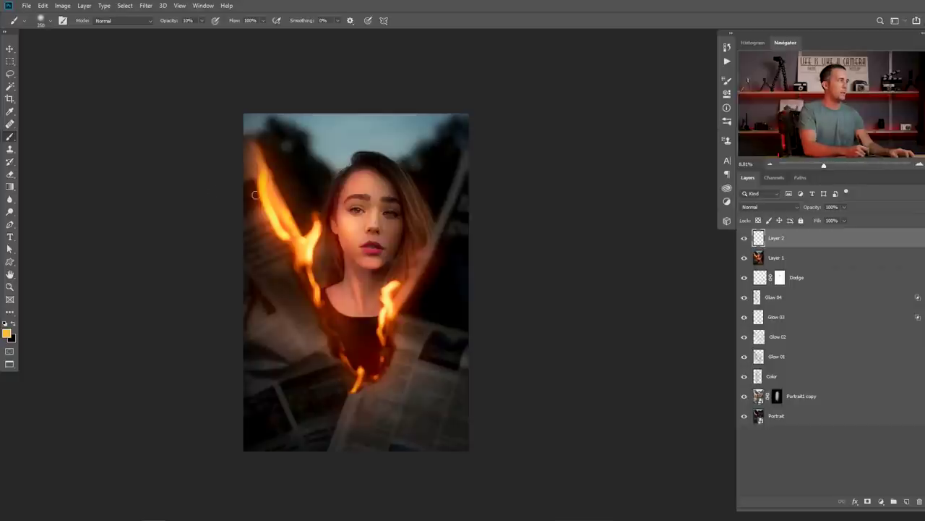
{"action": "key", "text": "i"}
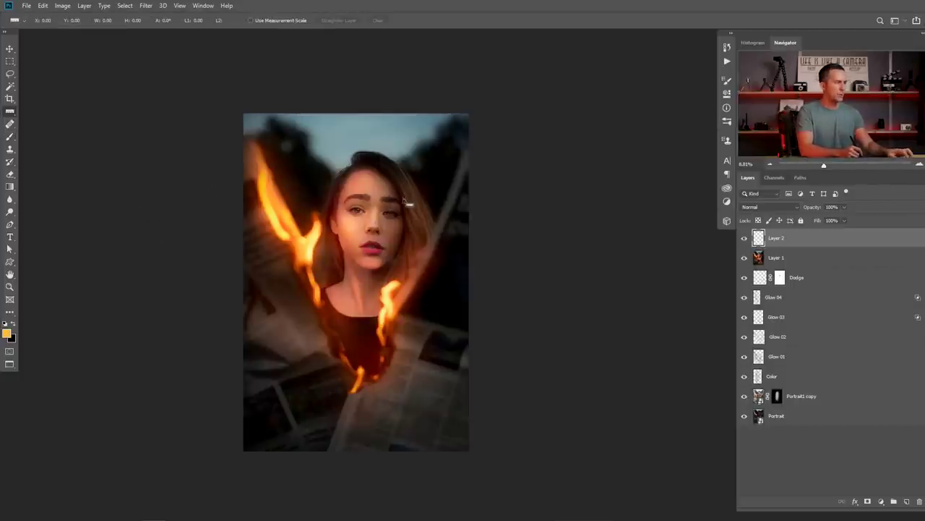
{"action": "scroll", "coordinate": [383, 187], "scroll_direction": "up", "scroll_amount": 4}
{"action": "key", "text": "l"}
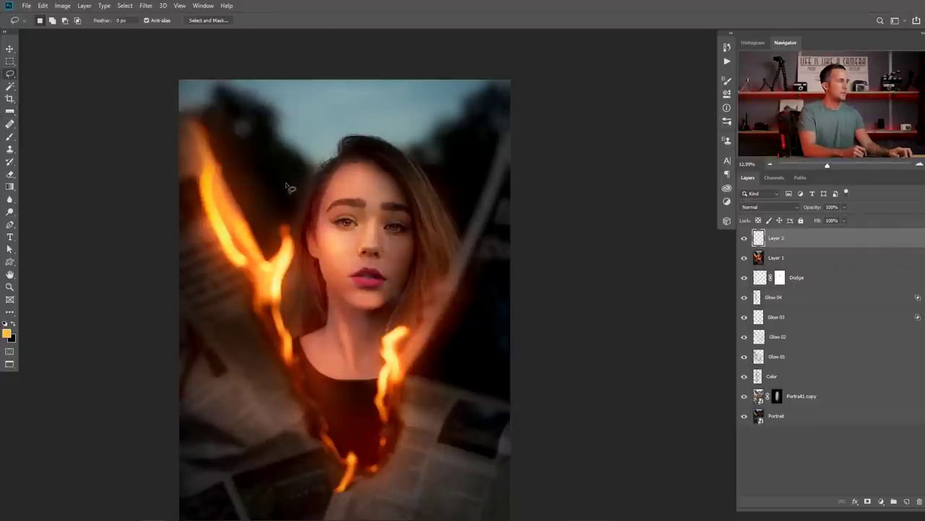
{"action": "left_click", "coordinate": [360, 195]}
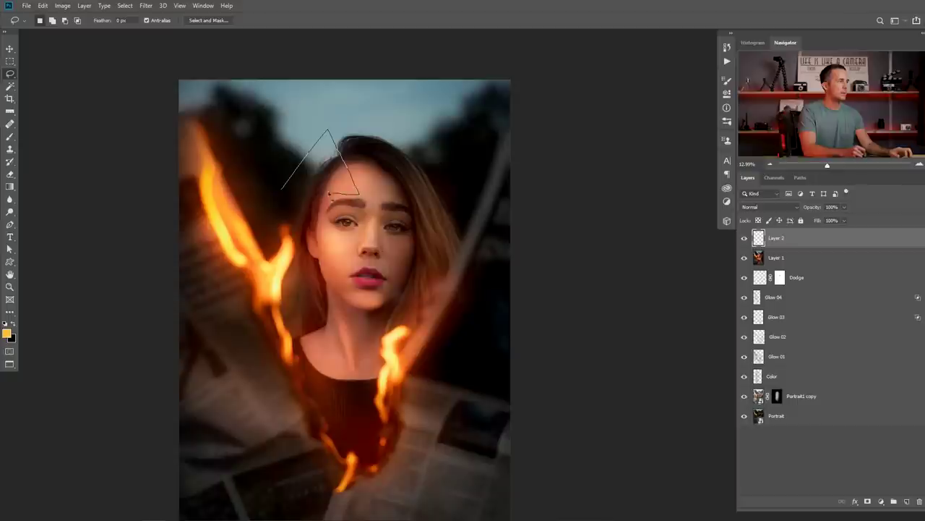
{"action": "left_click", "coordinate": [283, 190]}
{"action": "key", "text": "shift"}
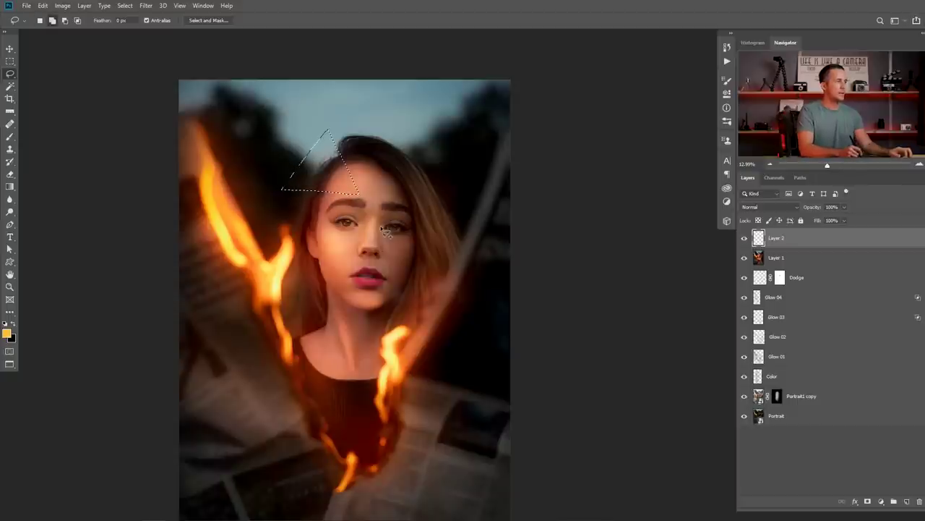
{"action": "left_click", "coordinate": [352, 240]}
{"action": "left_click", "coordinate": [397, 185]}
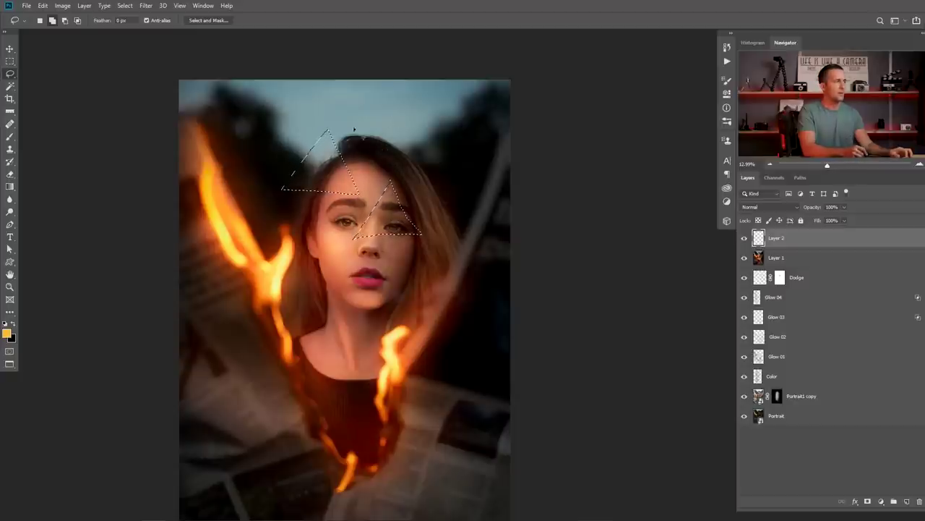
{"action": "left_click", "coordinate": [261, 257]}
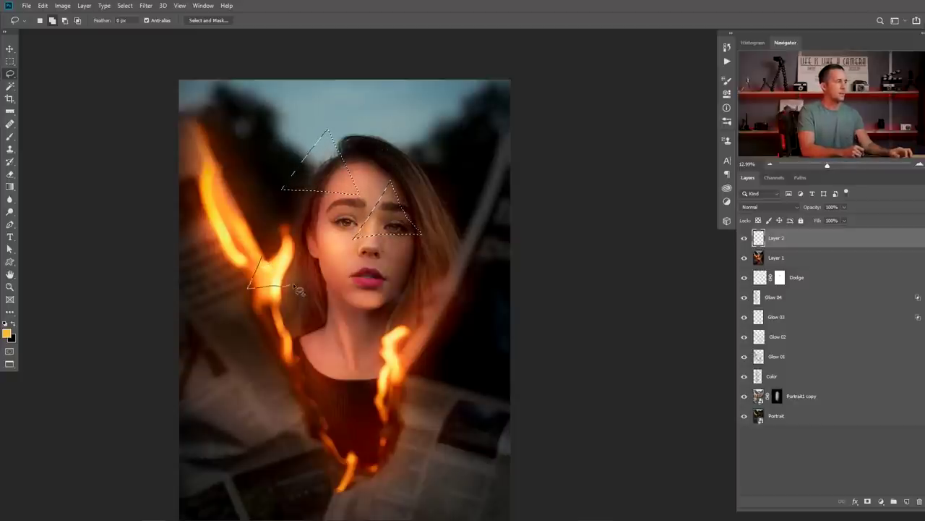
{"action": "left_click", "coordinate": [270, 245]}
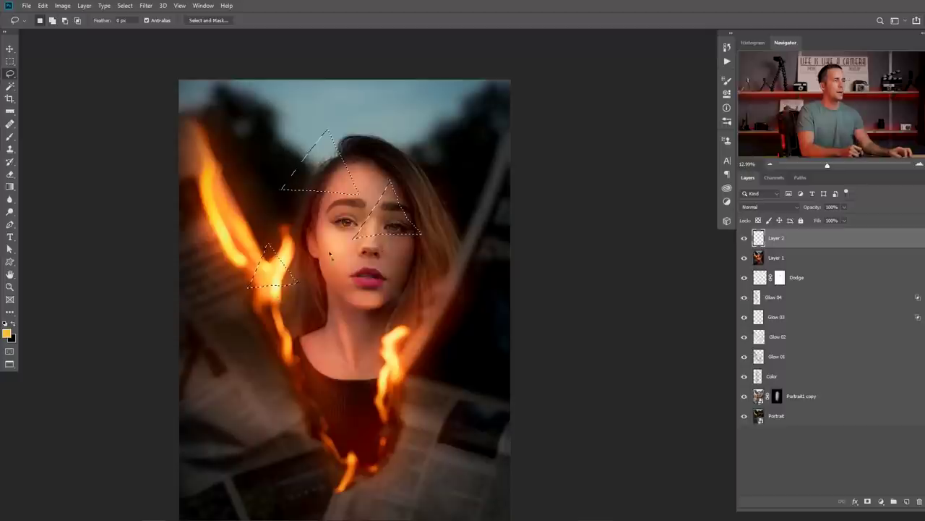
Fill the triangular selections with white, deselect them and shift the shapes across the face and hair.
{"action": "key", "text": "d"}
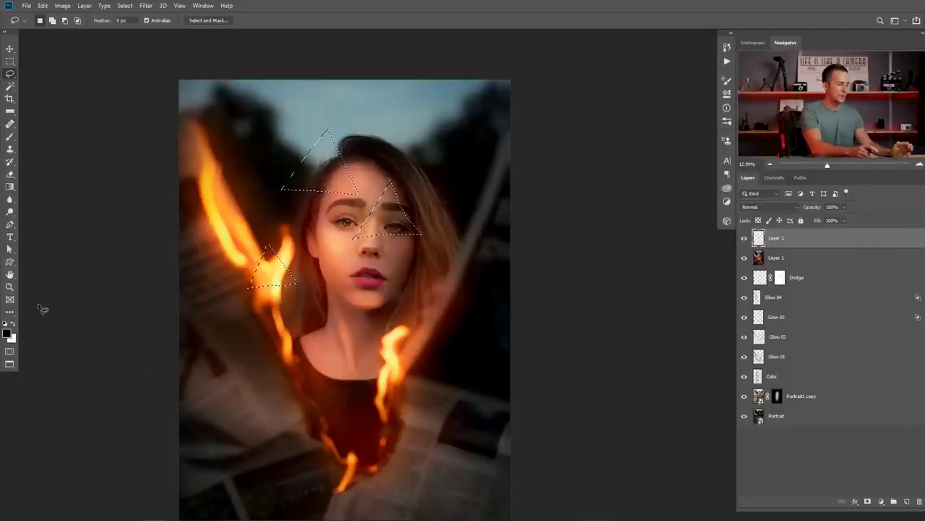
{"action": "key", "text": "ctrl+BackSpace"}
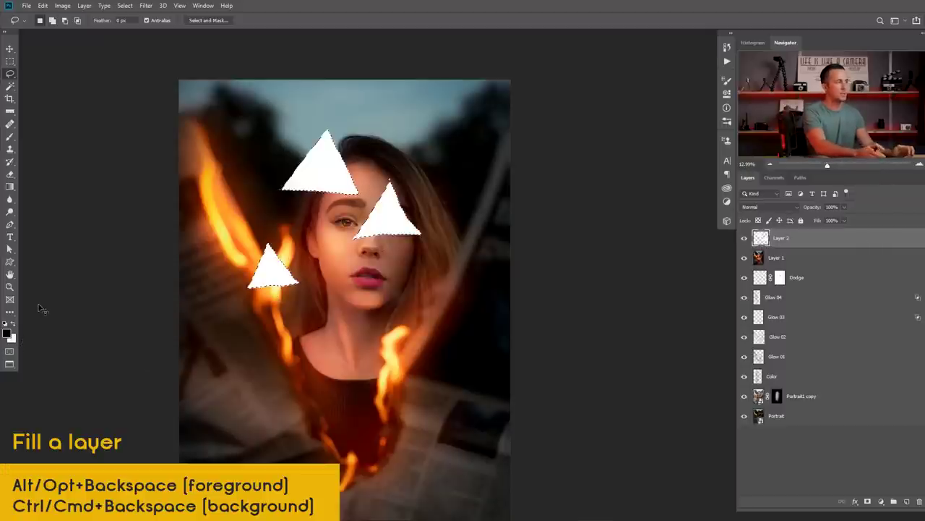
{"action": "key", "text": "ctrl+d"}
{"action": "key", "text": "v"}
{"action": "left_click_drag", "start_coordinate": [387, 231], "coordinate": [418, 250]}
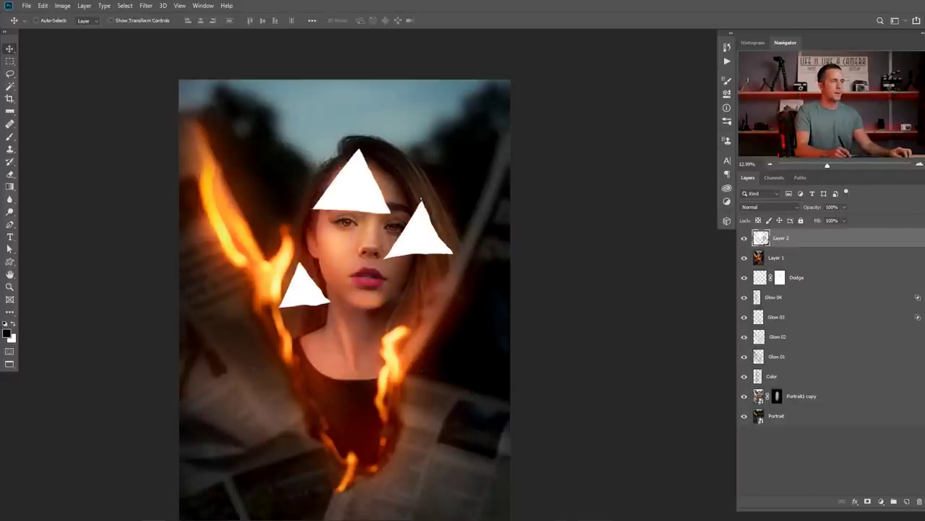
Blend the white triangles in Overlay mode and soften them with a Box Blur of 163 pixels.
{"action": "left_click", "coordinate": [769, 207]}
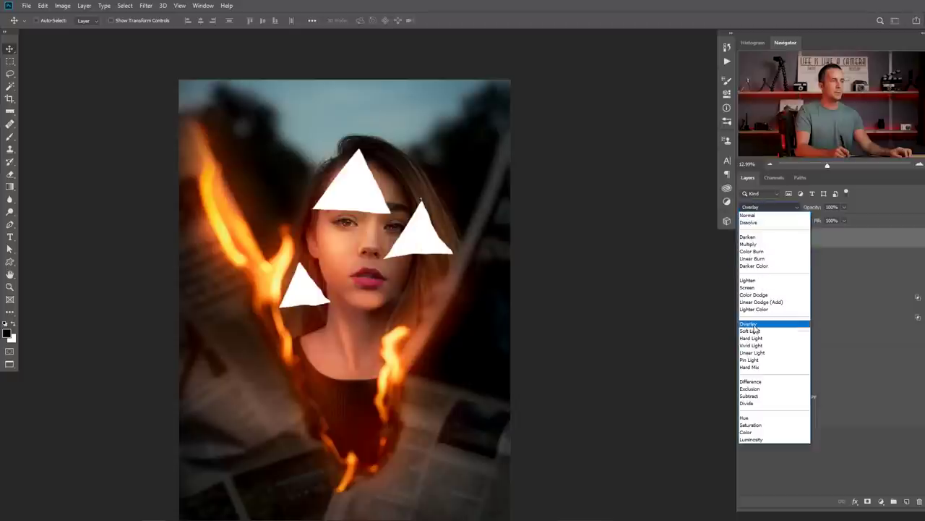
{"action": "left_click", "coordinate": [758, 324]}
{"action": "left_click", "coordinate": [125, 5]}
{"action": "mouse_move", "coordinate": [145, 5]}
{"action": "mouse_move", "coordinate": [170, 116]}
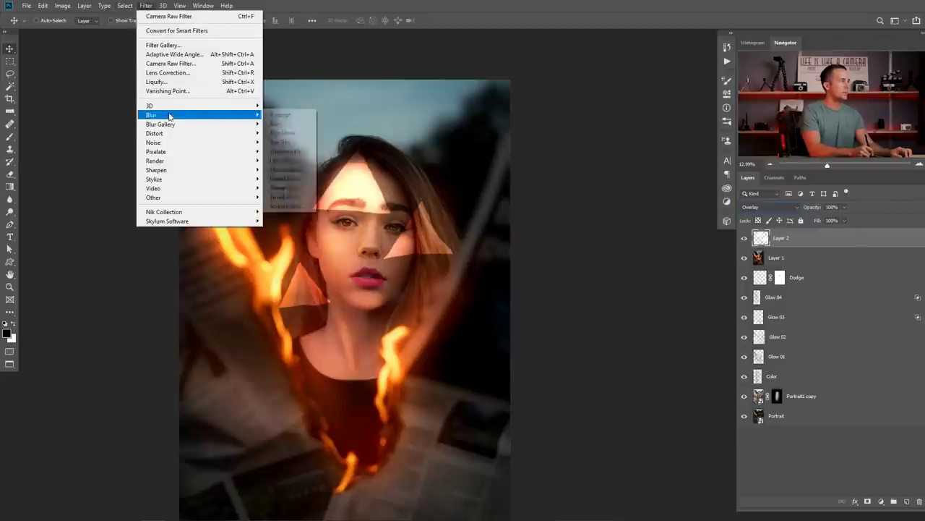
{"action": "left_click", "coordinate": [287, 142]}
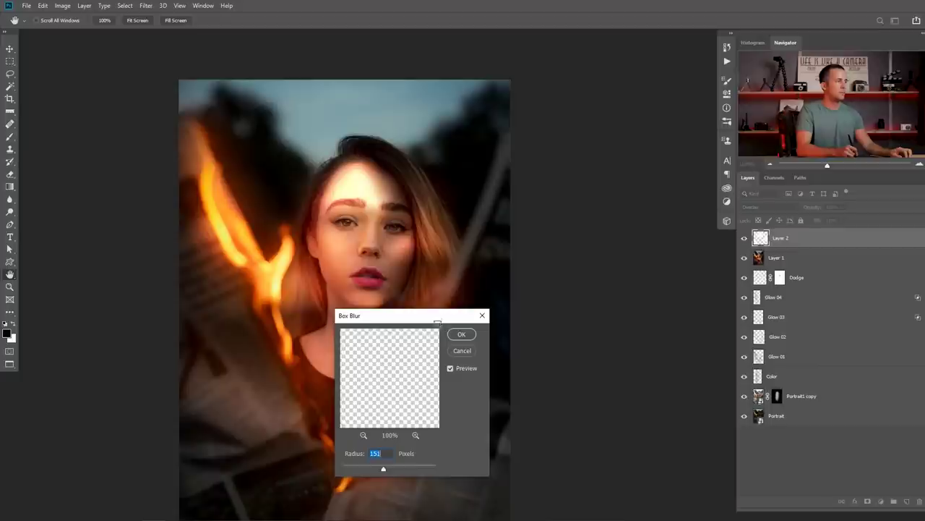
{"action": "left_click_drag", "start_coordinate": [437, 323], "coordinate": [587, 272]}
{"action": "left_click_drag", "start_coordinate": [513, 419], "coordinate": [531, 419]}
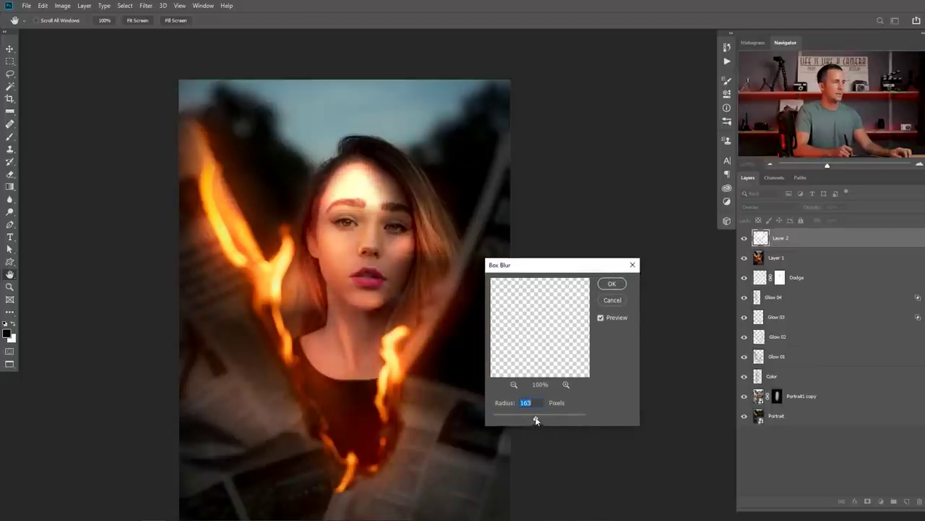
{"action": "left_click", "coordinate": [612, 285]}
Transform the blurred light patches to a smaller size and place them over the chin, hair and small flame.
{"action": "key", "text": "ctrl+t"}
{"action": "left_click_drag", "start_coordinate": [483, 134], "coordinate": [498, 289]}
{"action": "left_click_drag", "start_coordinate": [415, 238], "coordinate": [444, 291]}
{"action": "left_click_drag", "start_coordinate": [517, 328], "coordinate": [455, 311]}
{"action": "left_click_drag", "start_coordinate": [496, 271], "coordinate": [496, 309]}
{"action": "left_click_drag", "start_coordinate": [419, 304], "coordinate": [430, 352]}
{"action": "left_click_drag", "start_coordinate": [440, 270], "coordinate": [455, 257]}
{"action": "left_click_drag", "start_coordinate": [449, 330], "coordinate": [441, 331]}
{"action": "key", "text": "Return"}
{"action": "key", "text": "Return"}
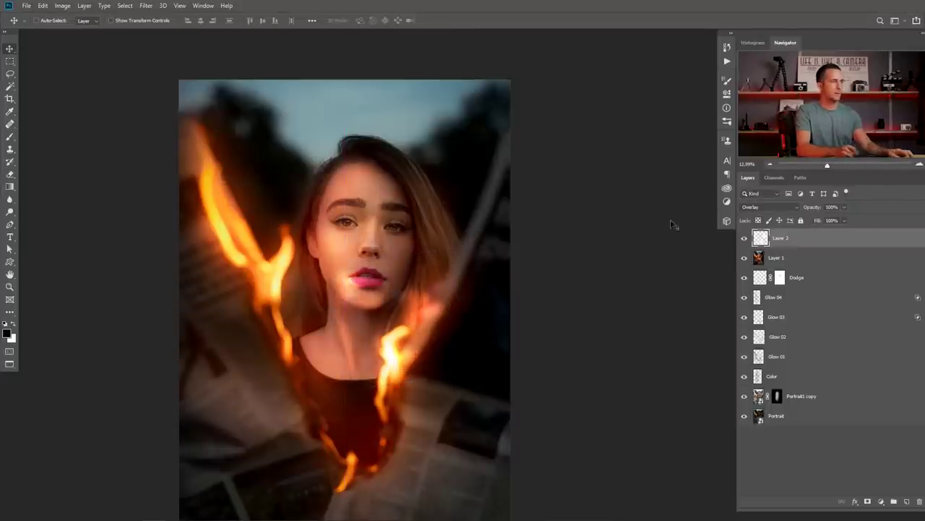
Soften the light patches with a Gaussian Blur of 9.0 pixels radius.
{"action": "left_click", "coordinate": [145, 6]}
{"action": "mouse_move", "coordinate": [192, 119]}
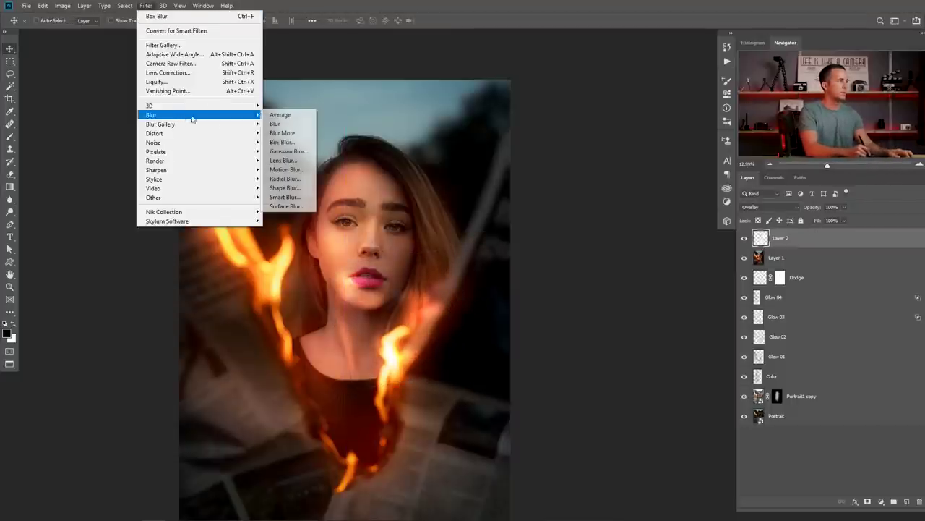
{"action": "left_click", "coordinate": [288, 151]}
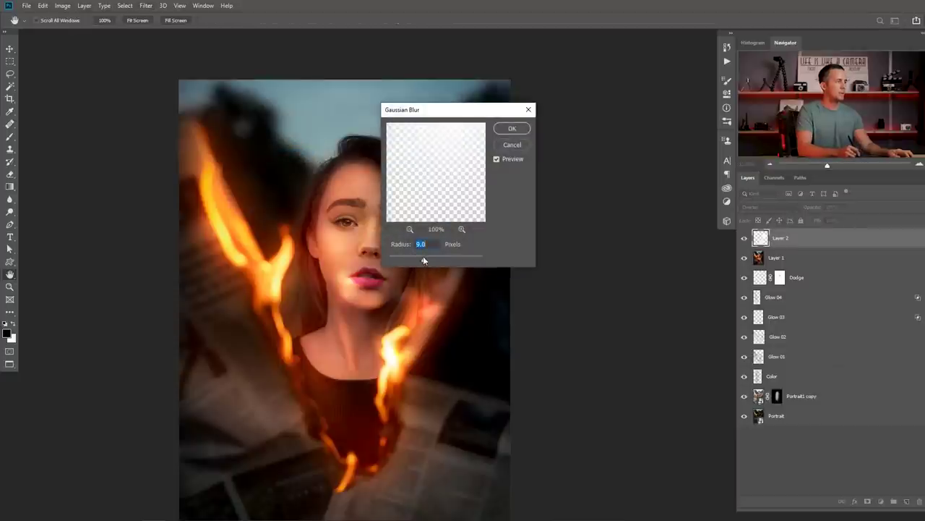
{"action": "left_click", "coordinate": [512, 128]}
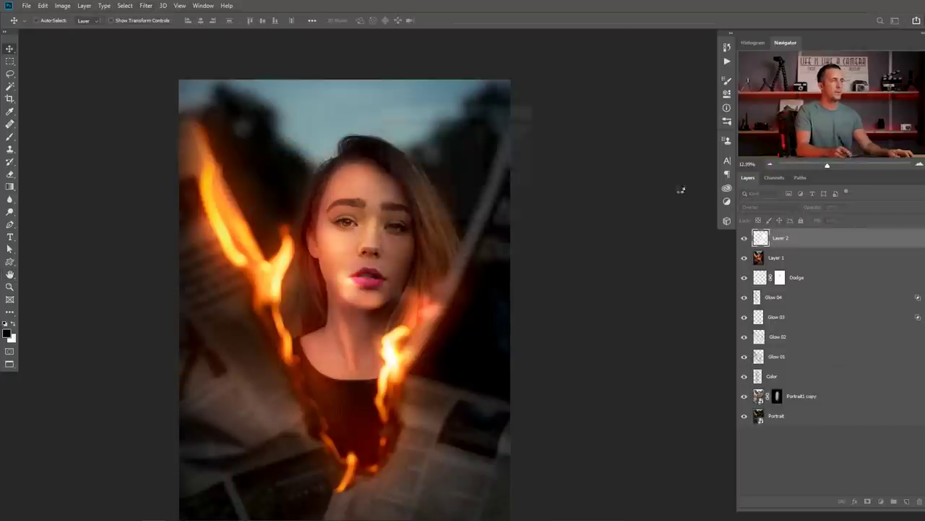
Lower the light patch layer's opacity to 45% and compare the portrait with and without it.
{"action": "mouse_move", "coordinate": [815, 208]}
{"action": "left_mouse_down"}
{"action": "mouse_move", "coordinate": [772, 211]}
{"action": "mouse_move", "coordinate": [782, 211]}
{"action": "left_mouse_up"}
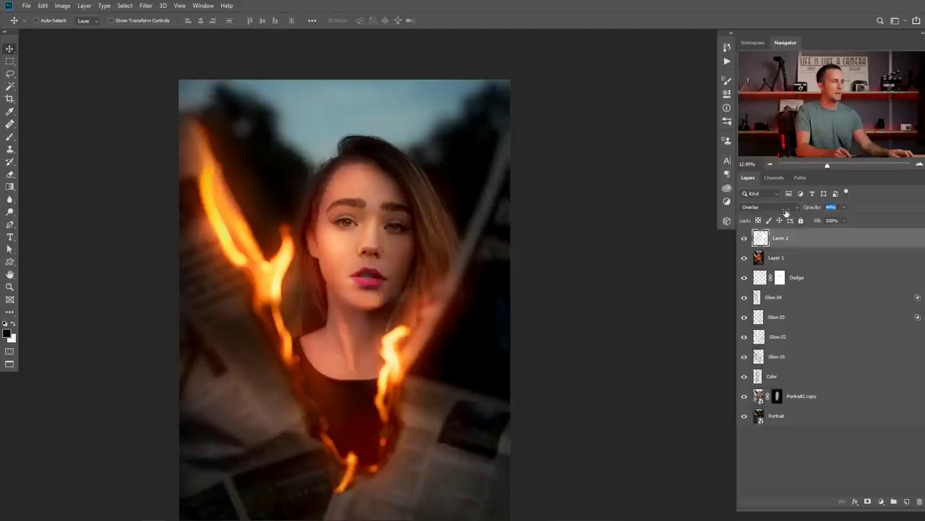
{"action": "left_click", "coordinate": [744, 238]}
{"action": "left_click", "coordinate": [746, 238]}
{"action": "left_click", "coordinate": [744, 238]}
{"action": "left_click", "coordinate": [744, 238]}
Add a new empty layer above the light patches and set its blend mode to Overlay.
{"action": "mouse_move", "coordinate": [485, 284]}
{"action": "left_mouse_down"}
{"action": "mouse_move", "coordinate": [461, 299]}
{"action": "mouse_move", "coordinate": [480, 299]}
{"action": "left_mouse_up"}
{"action": "left_click", "coordinate": [906, 501]}
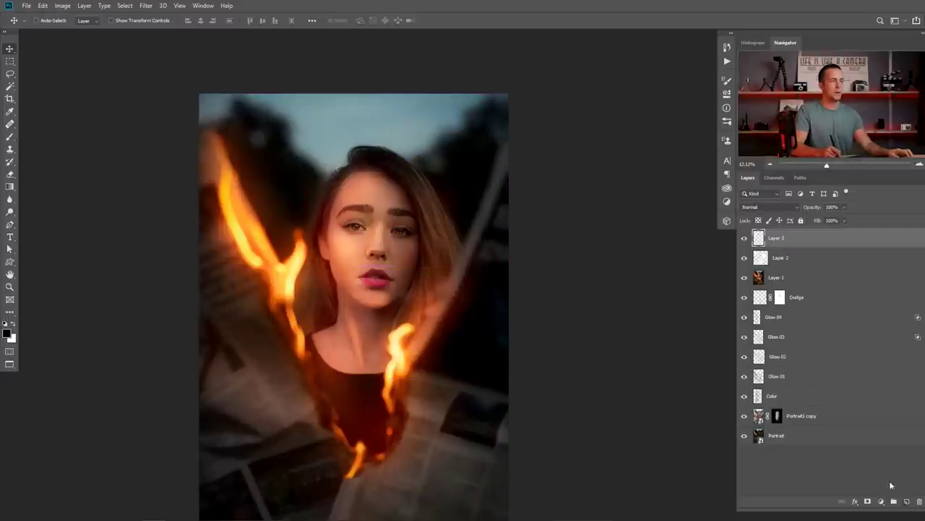
{"action": "left_click", "coordinate": [768, 207]}
{"action": "left_click", "coordinate": [759, 327]}
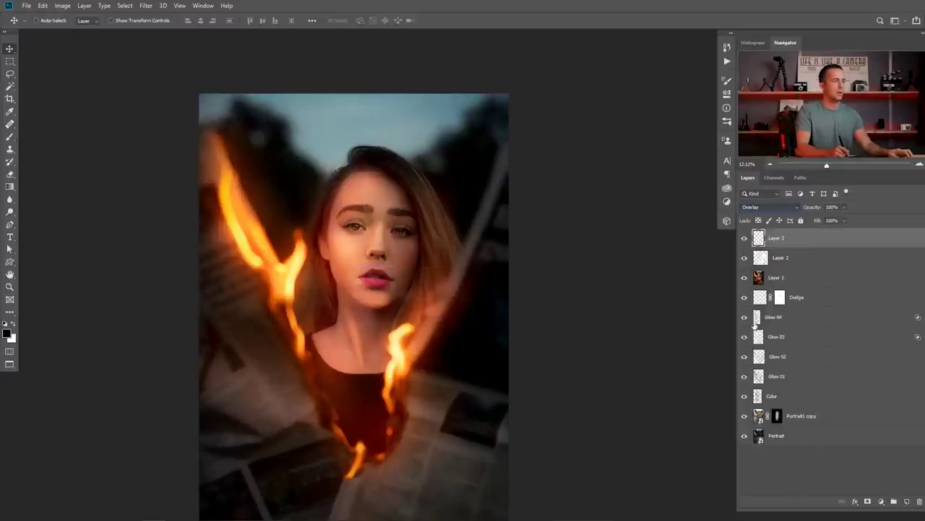
Dab soft white light over the cheek and the large flame with a big brush at 10% opacity.
{"action": "scroll", "coordinate": [399, 218], "scroll_direction": "up", "scroll_amount": 1}
{"action": "scroll", "coordinate": [398, 218], "scroll_direction": "up", "scroll_amount": 1}
{"action": "key", "text": "x"}
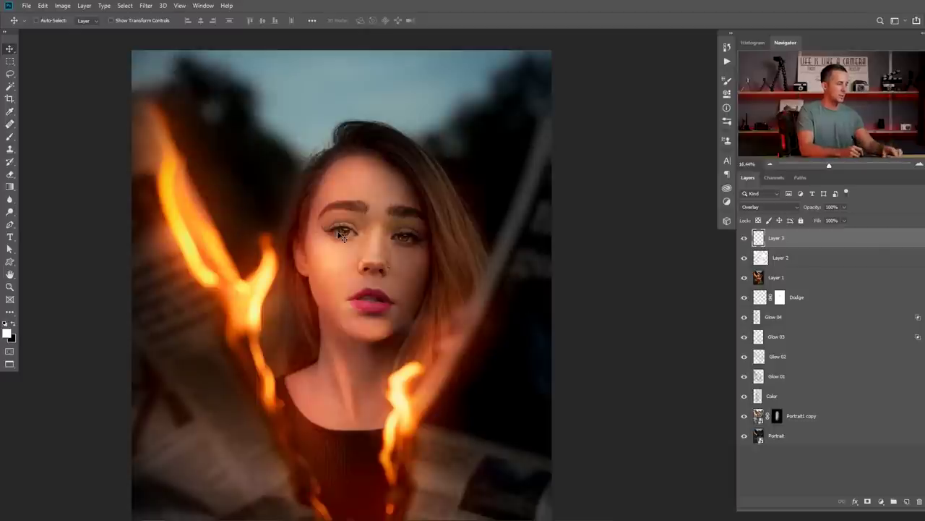
{"action": "key", "text": "b"}
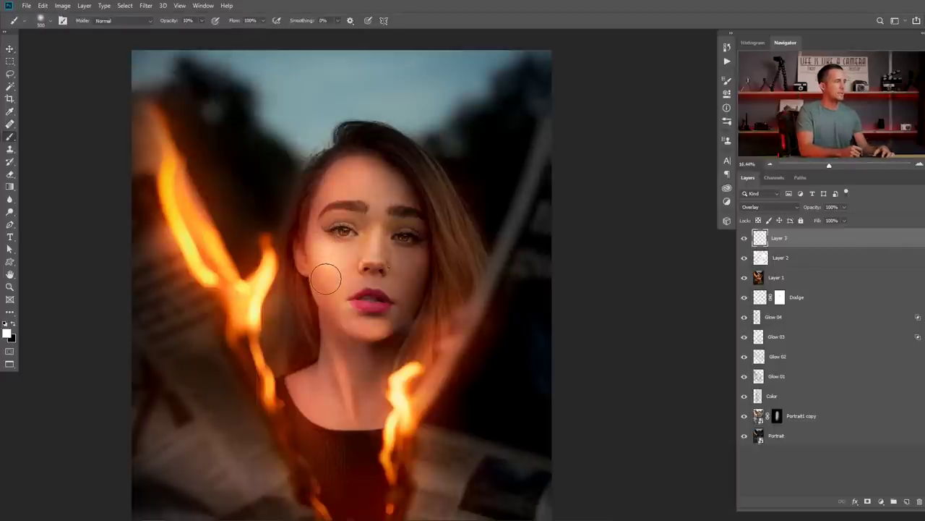
{"action": "left_click", "coordinate": [324, 272]}
{"action": "key", "text": "bracketright"}
{"action": "key", "text": "bracketright"}
{"action": "key", "text": "bracketright"}
{"action": "key", "text": "bracketright"}
{"action": "key", "text": "bracketright"}
{"action": "key", "text": "bracketright"}
{"action": "key", "text": "bracketright"}
{"action": "key", "text": "bracketright"}
{"action": "left_click", "coordinate": [255, 301]}
{"action": "left_click", "coordinate": [199, 208]}
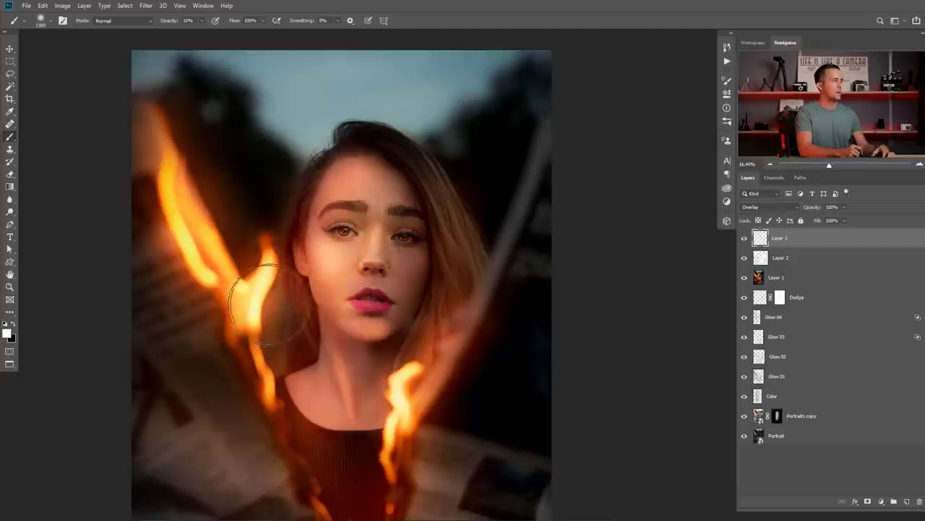
{"action": "left_click", "coordinate": [318, 260]}
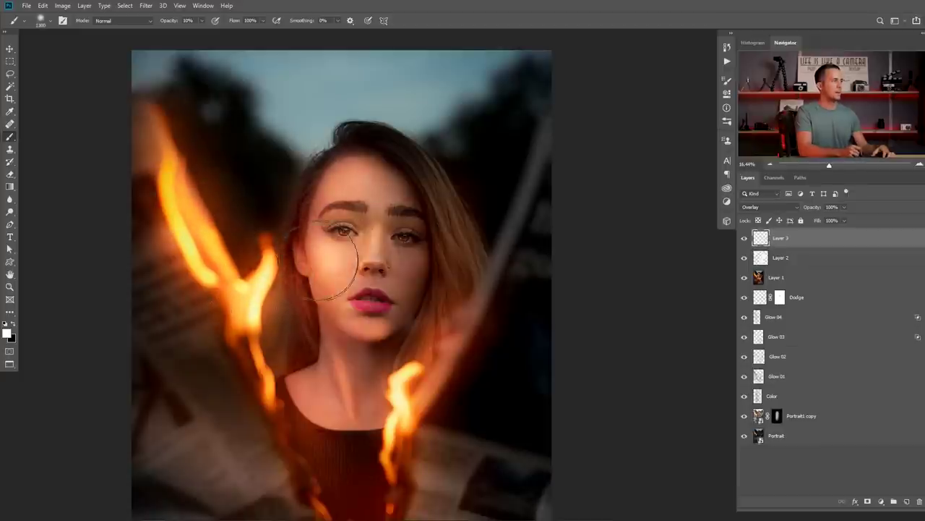
Set the foreground color to a warm yellow sampled from the flame beside the face.
{"action": "left_click", "coordinate": [7, 333]}
{"action": "left_click", "coordinate": [267, 281]}
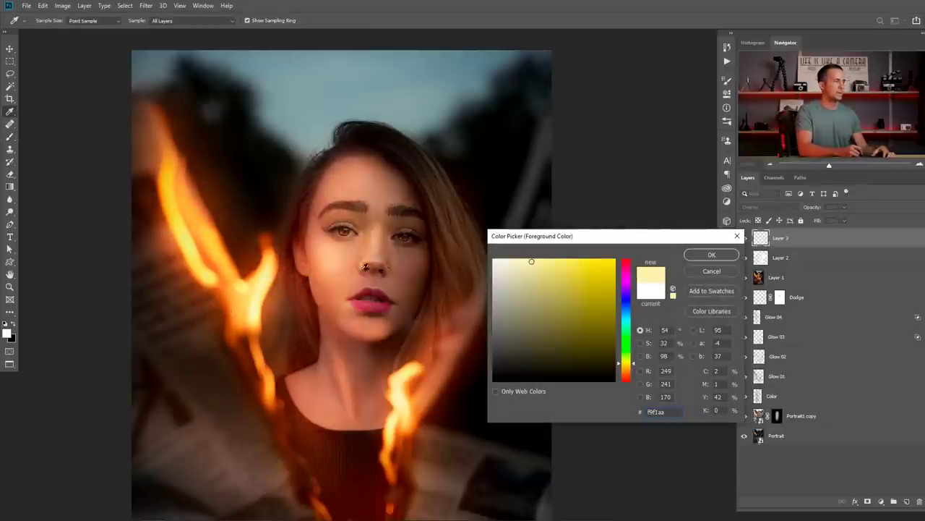
{"action": "left_click", "coordinate": [263, 279]}
{"action": "left_click", "coordinate": [712, 254]}
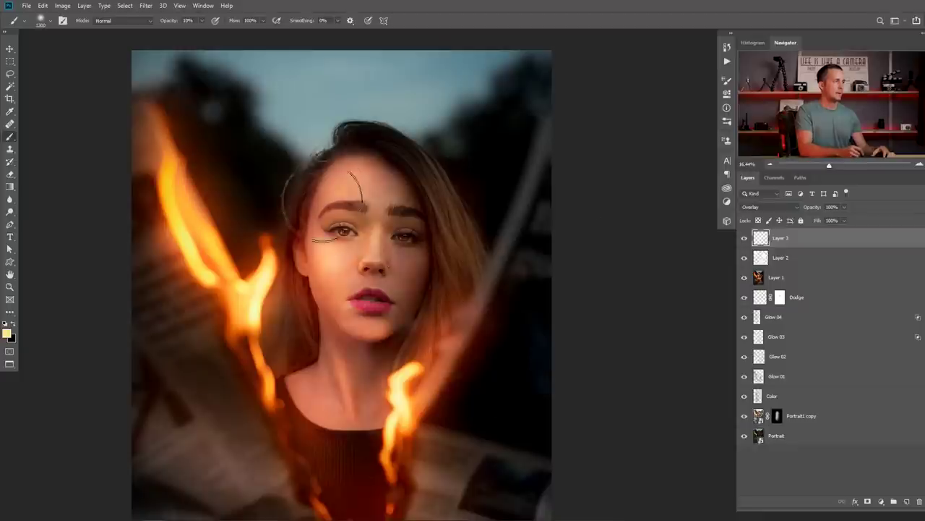
Brush the sampled yellow along the jaw and under the chin with a smaller soft brush at 10% opacity.
{"action": "key", "text": "bracketleft"}
{"action": "key", "text": "bracketleft"}
{"action": "key", "text": "bracketleft"}
{"action": "key", "text": "bracketleft"}
{"action": "key", "text": "bracketleft"}
{"action": "key", "text": "bracketleft"}
{"action": "key", "text": "bracketleft"}
{"action": "key", "text": "bracketleft"}
{"action": "key", "text": "bracketleft"}
{"action": "key", "text": "bracketleft"}
{"action": "key", "text": "bracketright"}
{"action": "key", "text": "bracketright"}
{"action": "key", "text": "bracketright"}
{"action": "key", "text": "bracketright"}
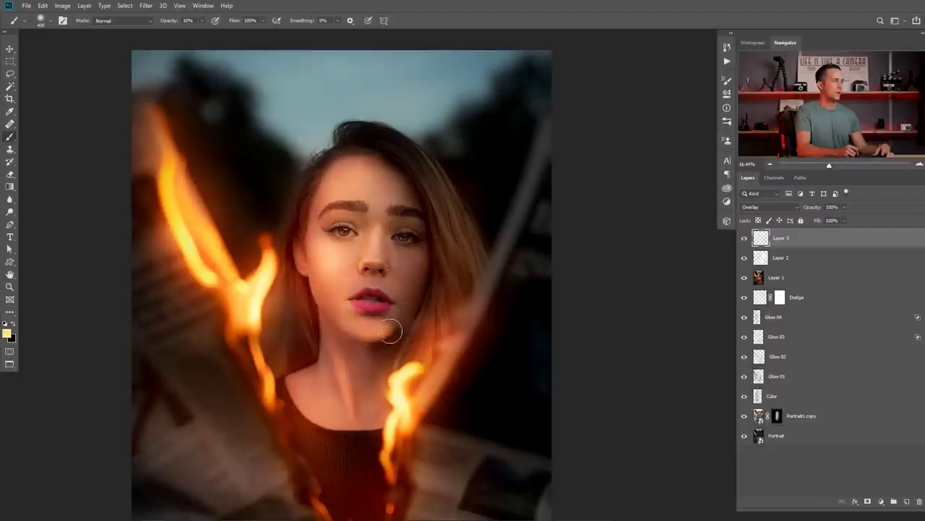
{"action": "left_click_drag", "start_coordinate": [411, 314], "coordinate": [364, 341]}
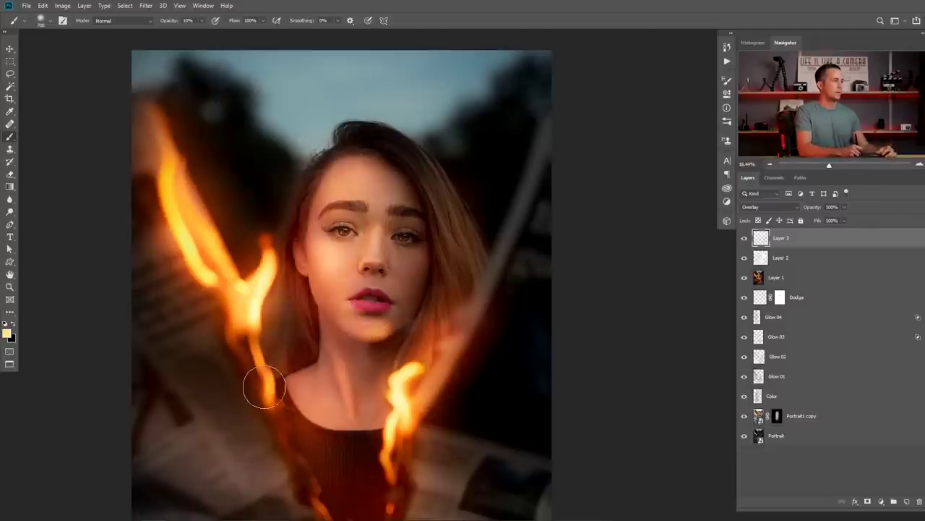
Brush a broader yellow glow over the neck area with an enlarged brush, and compare the portrait with and without this layer.
{"action": "key", "text": "bracketright"}
{"action": "key", "text": "bracketright"}
{"action": "key", "text": "bracketright"}
{"action": "key", "text": "bracketright"}
{"action": "key", "text": "bracketright"}
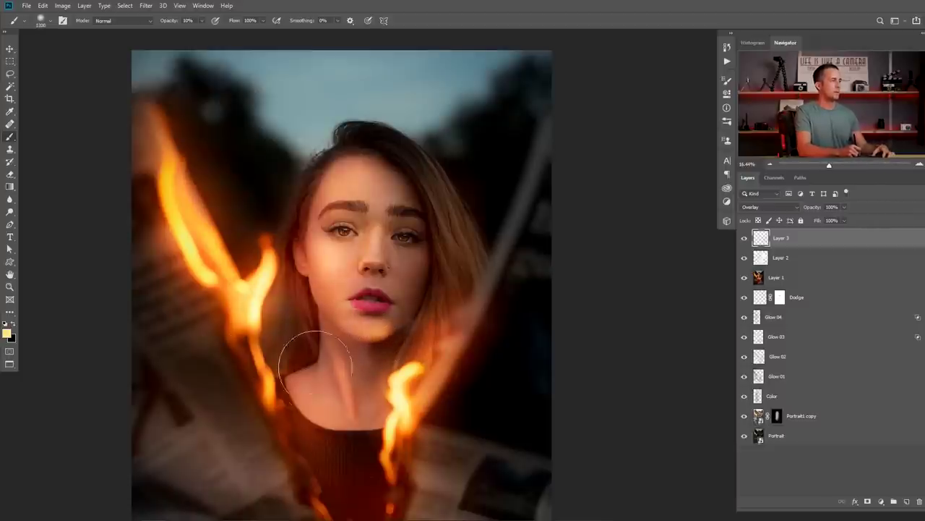
{"action": "scroll", "coordinate": [350, 326], "scroll_direction": "down", "scroll_amount": 5}
{"action": "left_click_drag", "start_coordinate": [349, 325], "coordinate": [357, 276]}
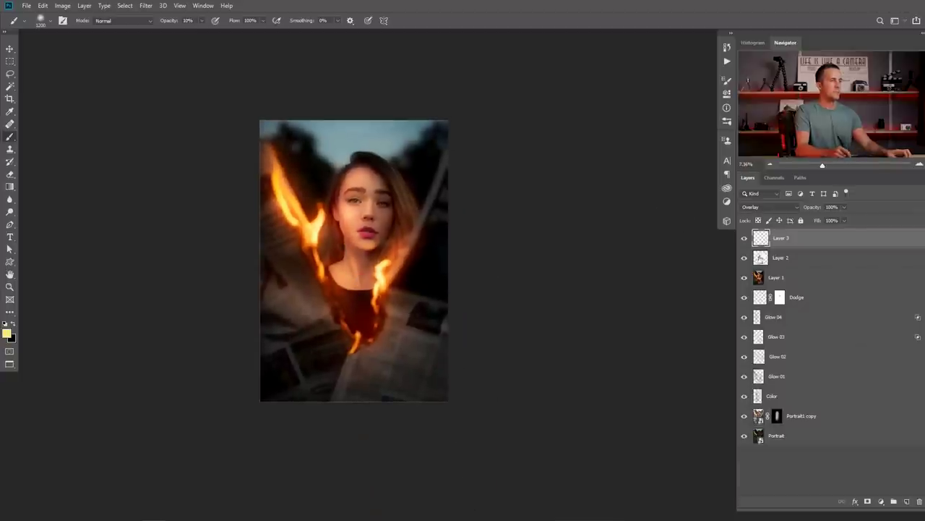
{"action": "left_click", "coordinate": [745, 238]}
{"action": "left_click", "coordinate": [744, 239]}
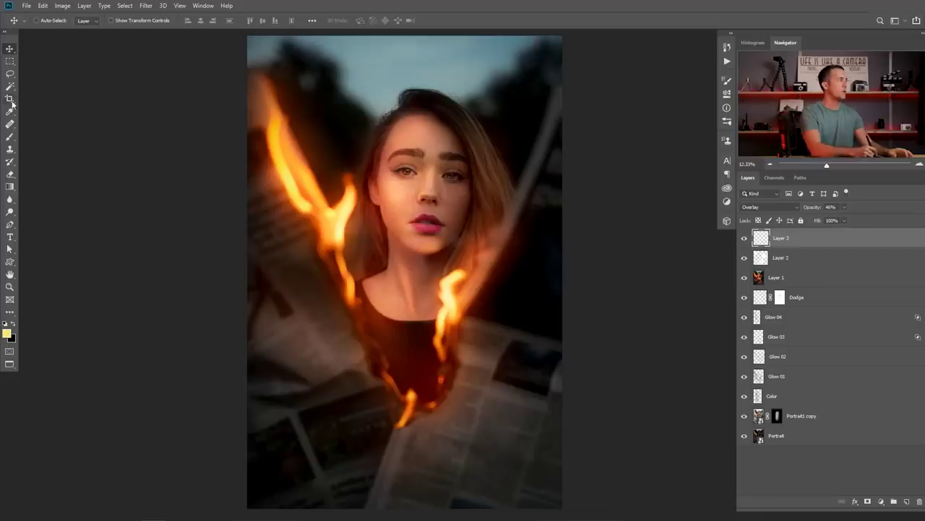
Crop the portrait to a 4:5 (8:10) ratio, about 4672 by 5840 px, tightly framing the face and flames.
{"action": "key", "text": "c"}
{"action": "left_click", "coordinate": [62, 21]}
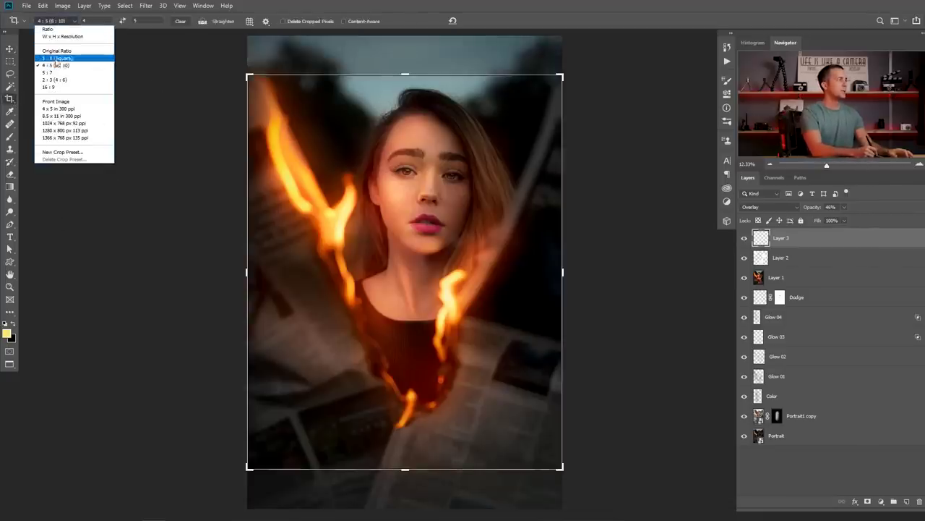
{"action": "left_click", "coordinate": [62, 68]}
{"action": "left_click_drag", "start_coordinate": [247, 272], "coordinate": [265, 272]}
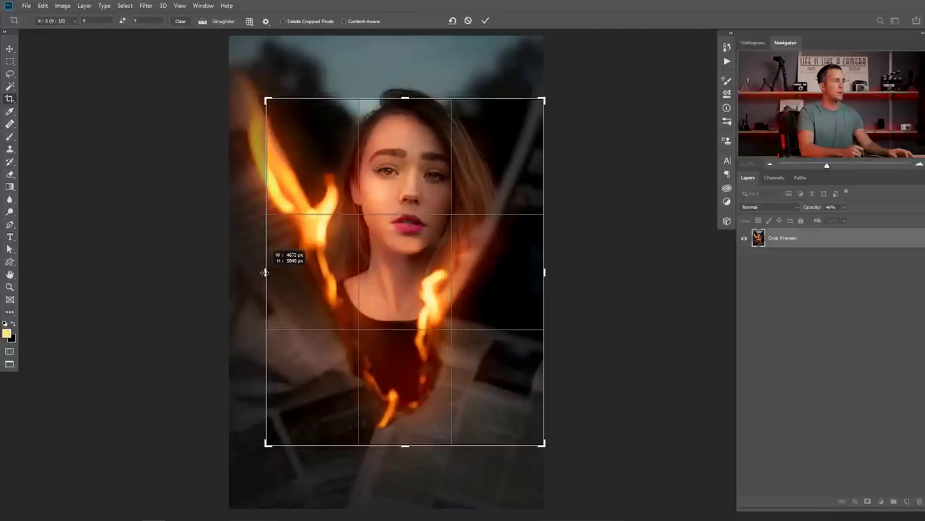
{"action": "left_click_drag", "start_coordinate": [425, 261], "coordinate": [419, 303]}
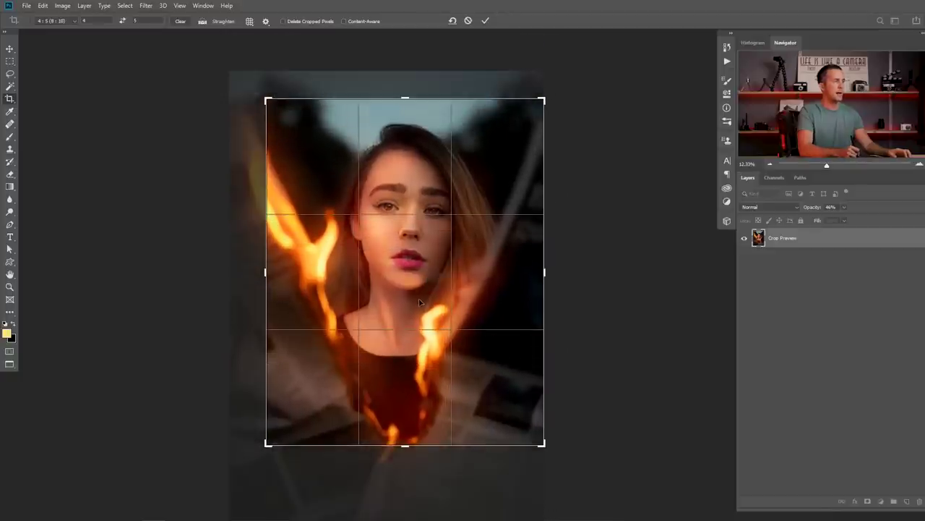
{"action": "left_click", "coordinate": [485, 22]}
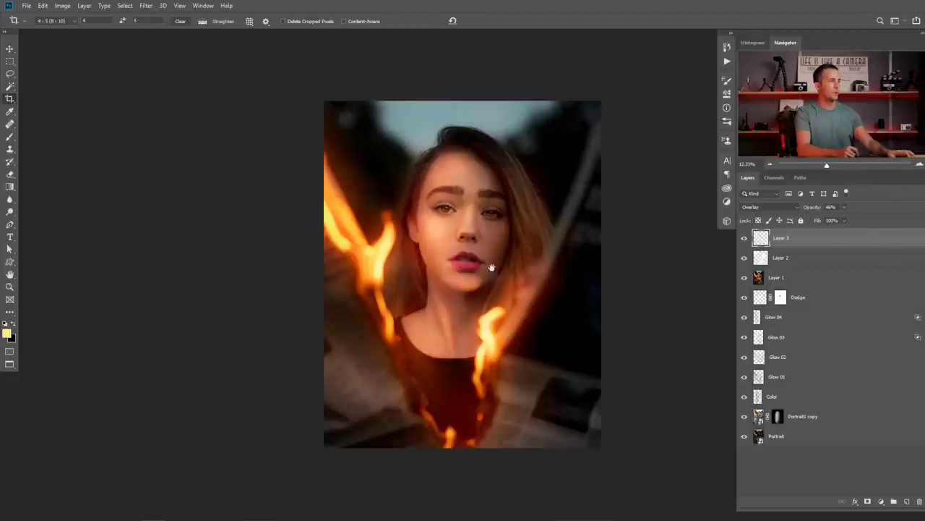
Compare the cropped final edit with the original portrait by showing only the base Portrait layer and restoring all layers.
{"action": "left_click_drag", "start_coordinate": [491, 268], "coordinate": [407, 241]}
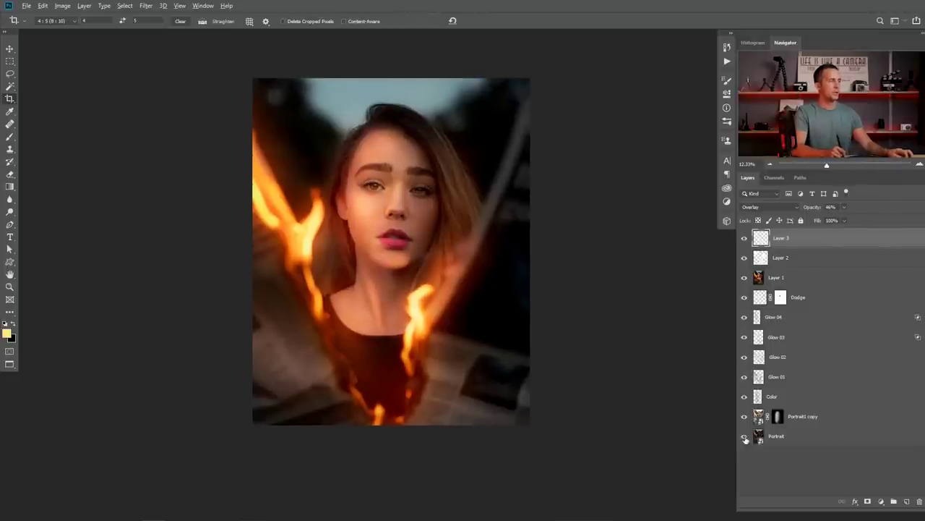
{"action": "left_click", "coordinate": [745, 438], "text": "alt"}
{"action": "left_click", "coordinate": [744, 439], "text": "alt"}
{"action": "left_click", "coordinate": [744, 438], "text": "alt"}
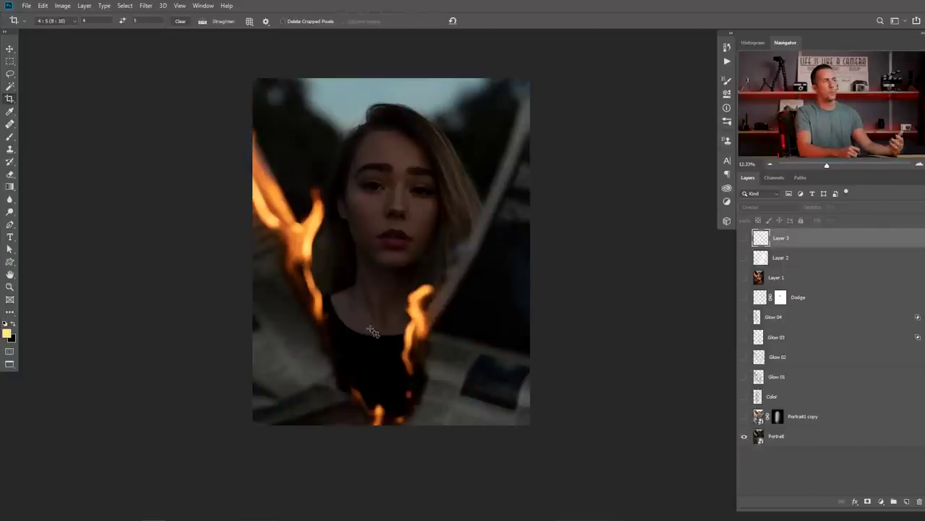
{"action": "left_click", "coordinate": [744, 436], "text": "alt"}
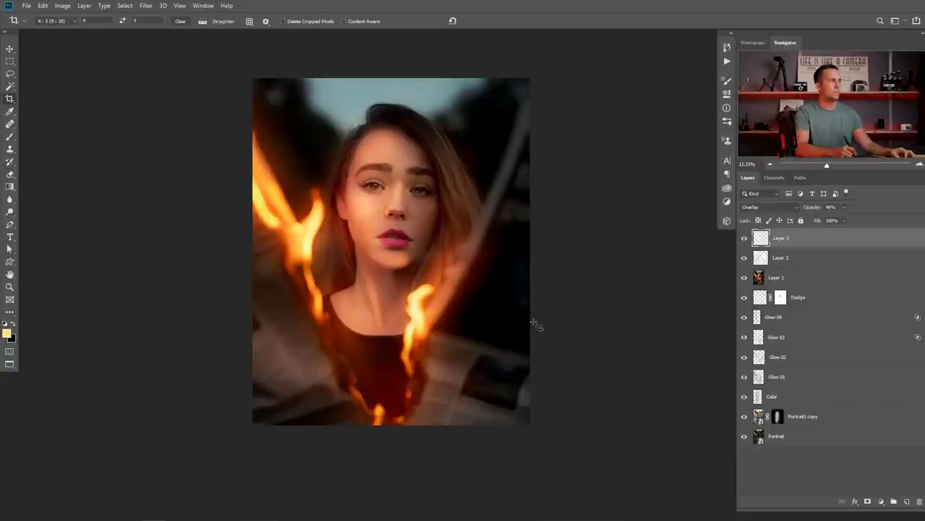